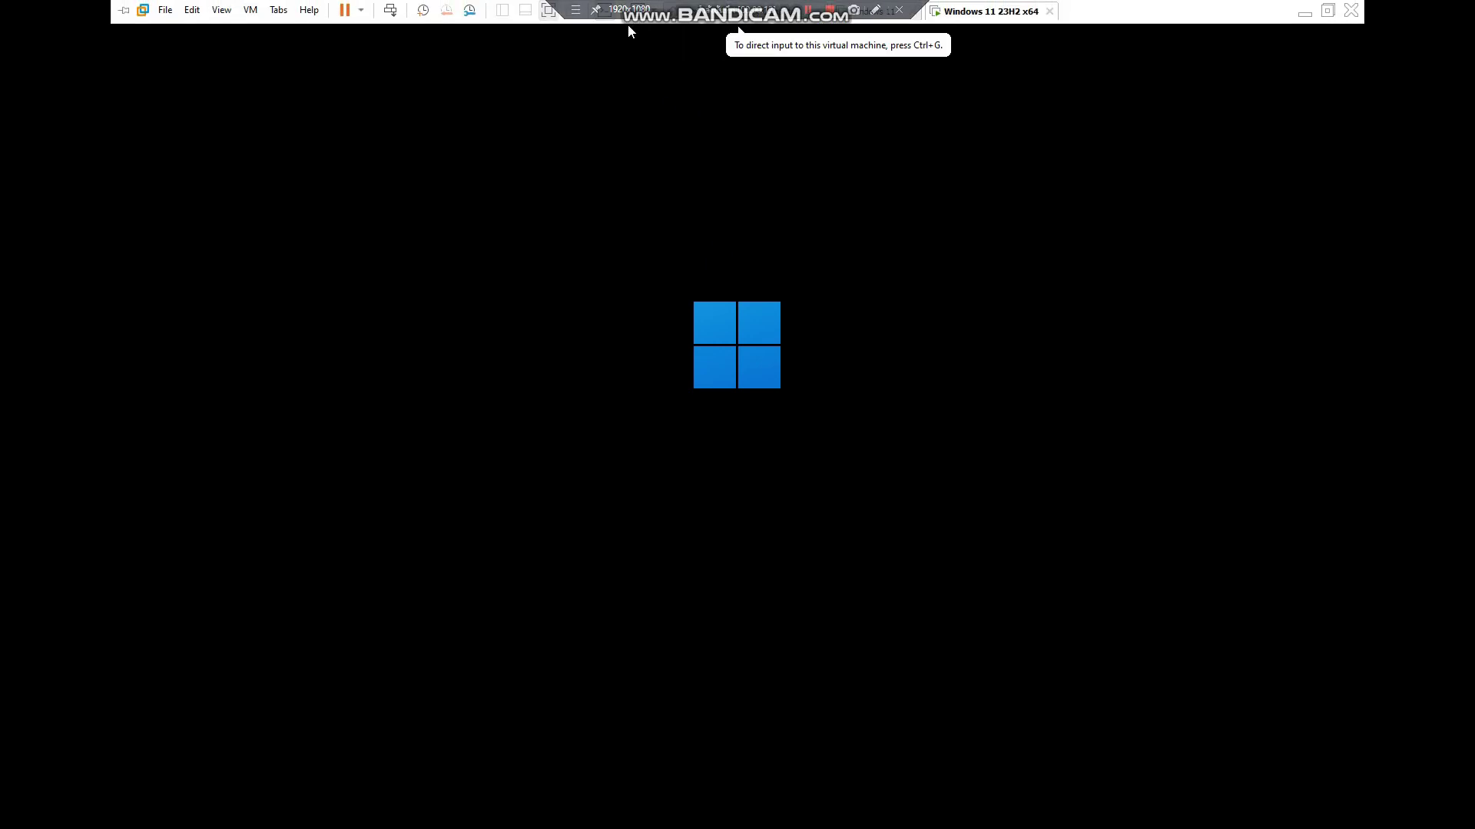
Choose the time and currency format for the Windows installation and accept the language and keyboard preferences
click(1010, 382)
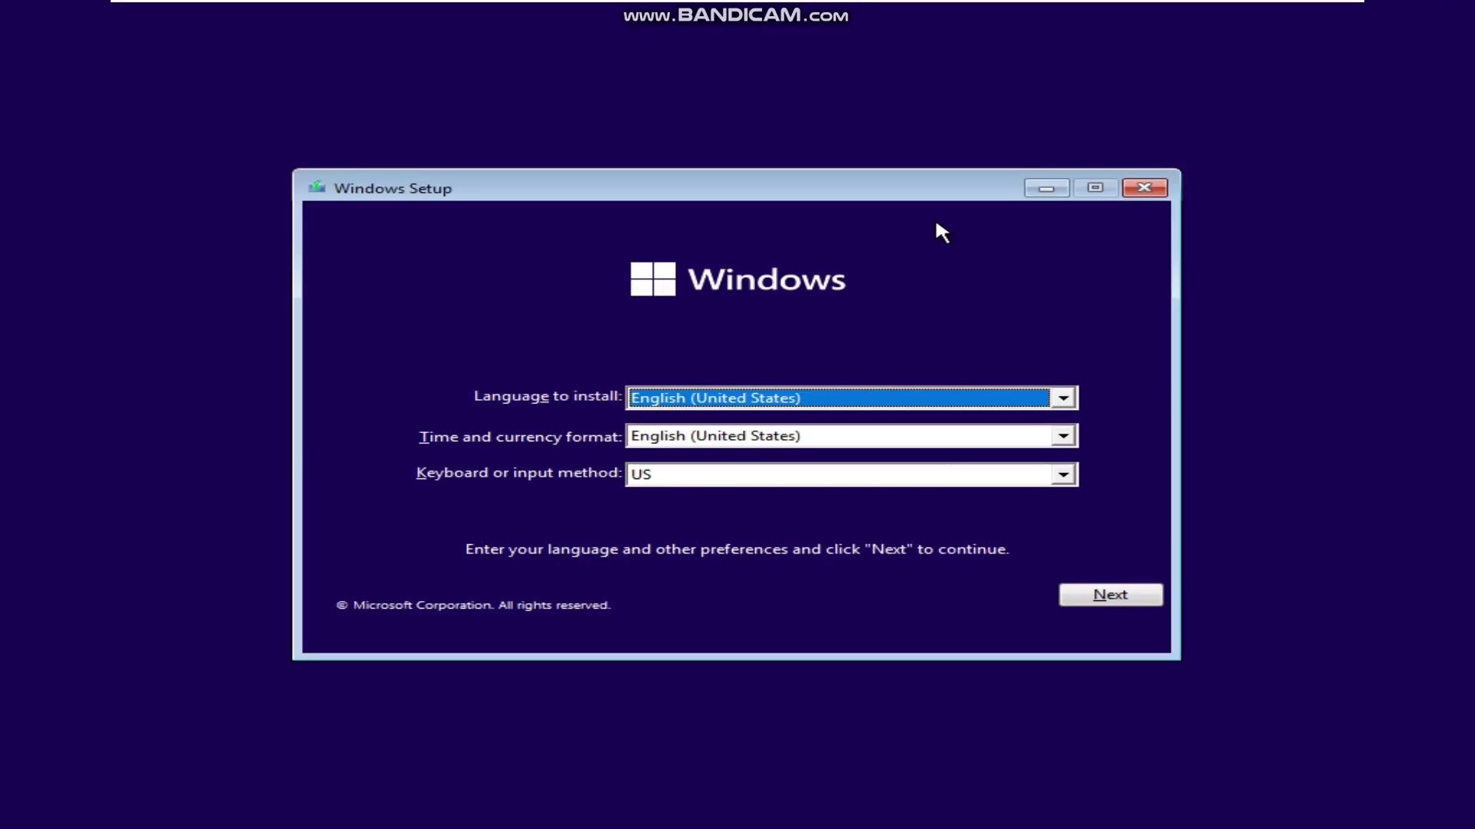
click(965, 435)
drag(1063, 510, 1066, 567)
scroll(993, 576, up, 6)
scroll(995, 572, up, 4)
click(1002, 490)
click(1091, 596)
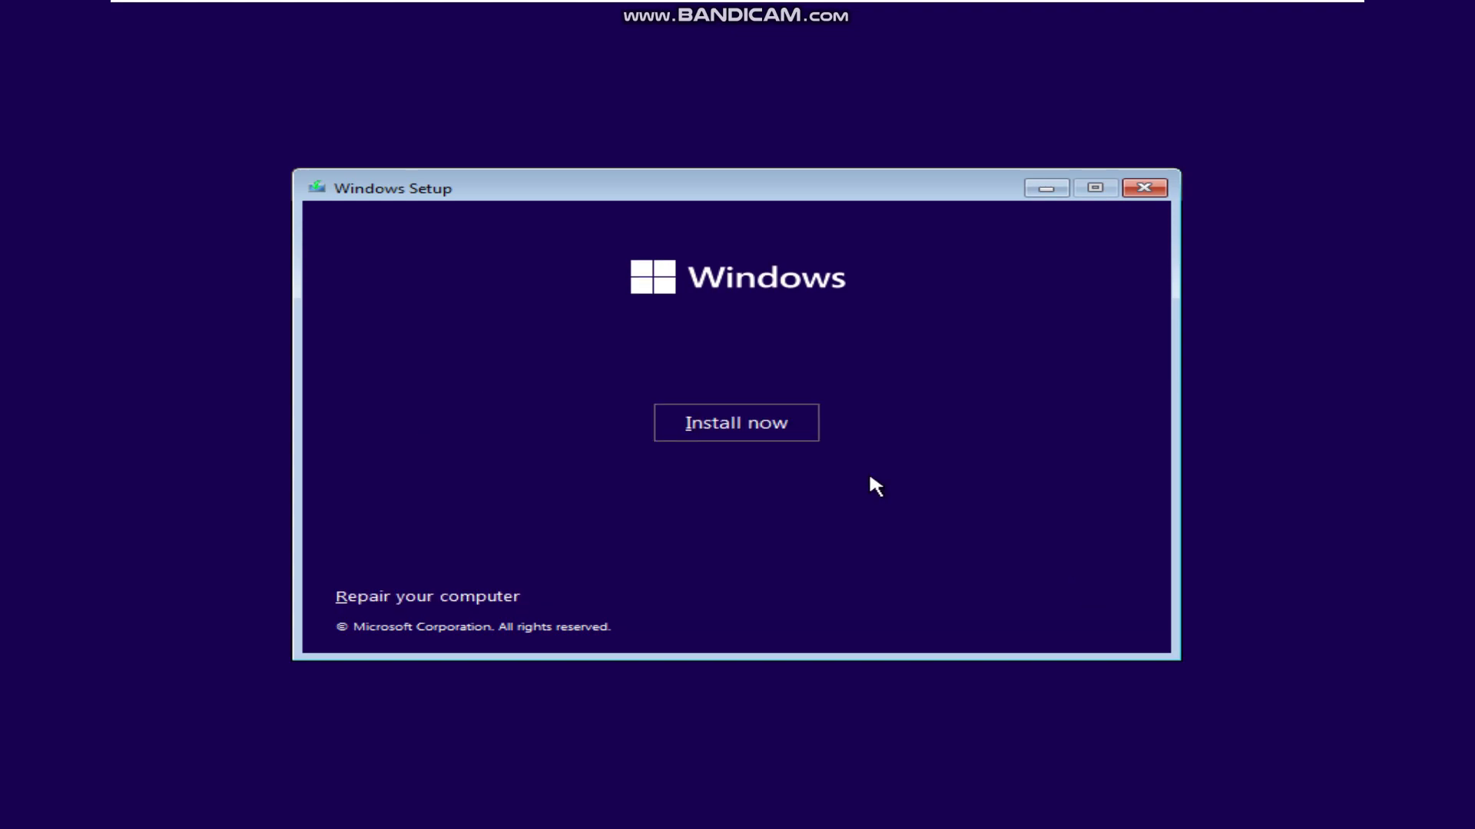
Start the installation without a product key and choose the Windows 11 Pro edition
click(810, 424)
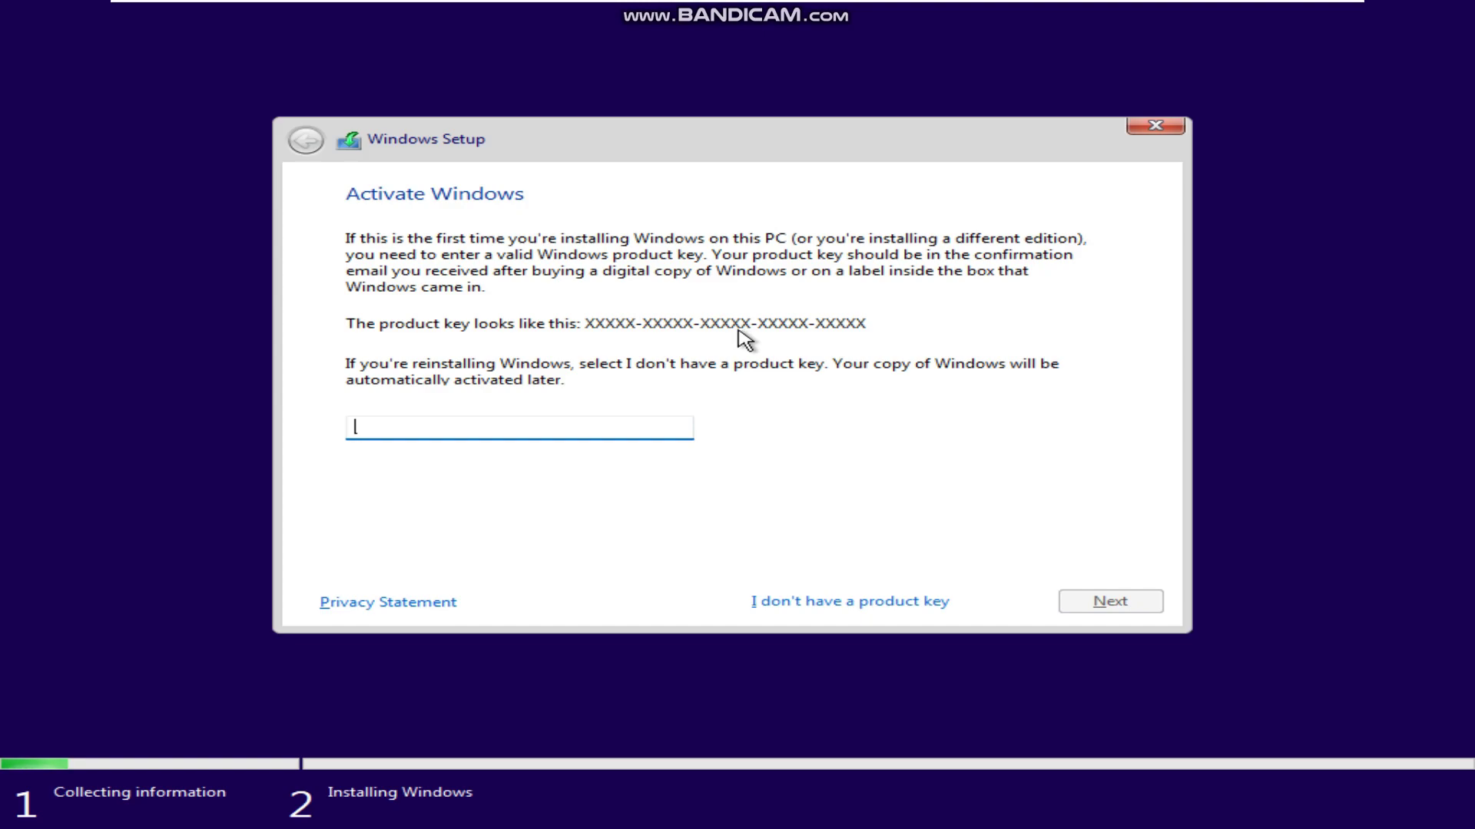
click(797, 599)
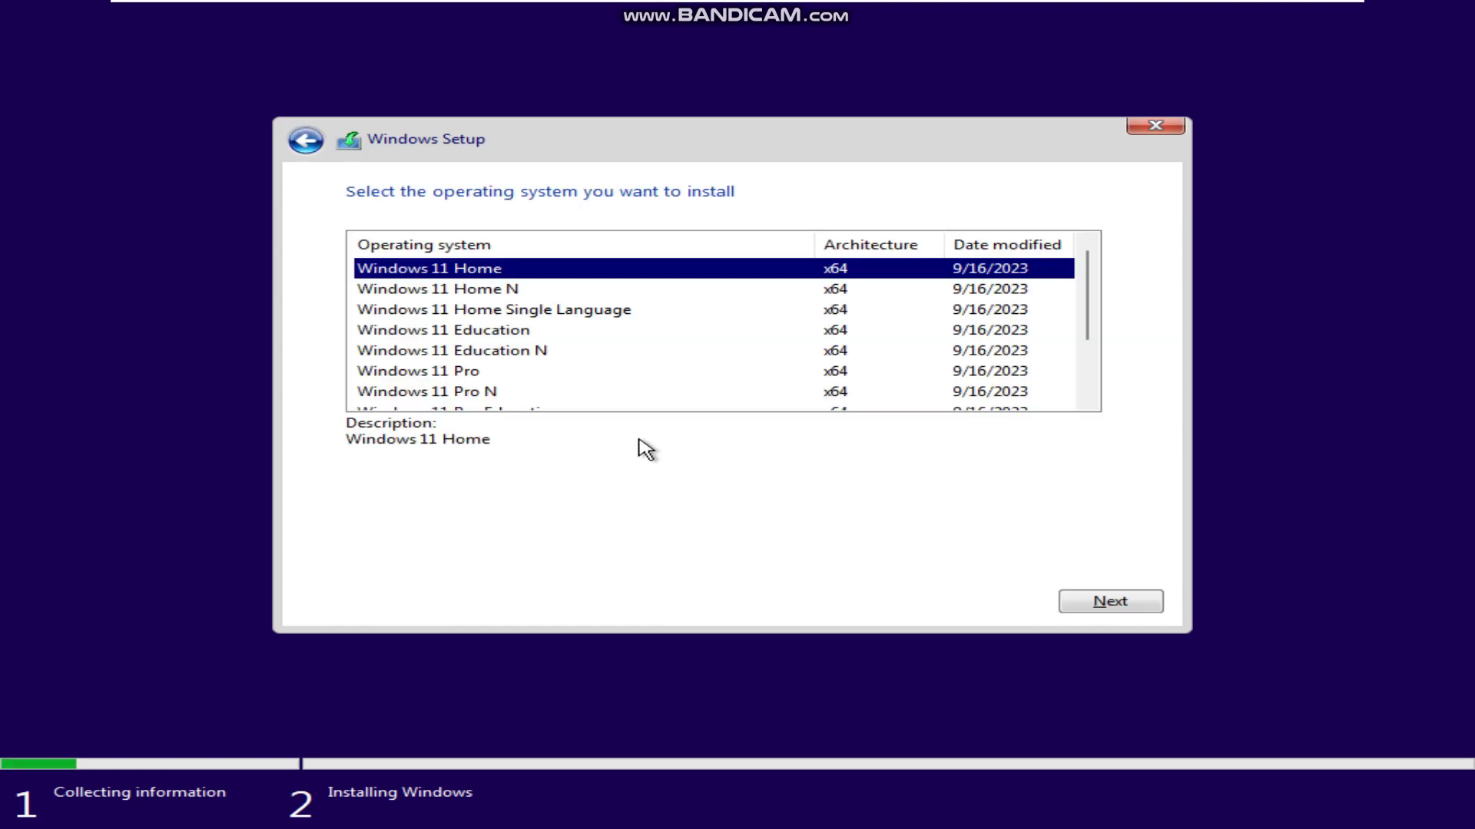
click(550, 371)
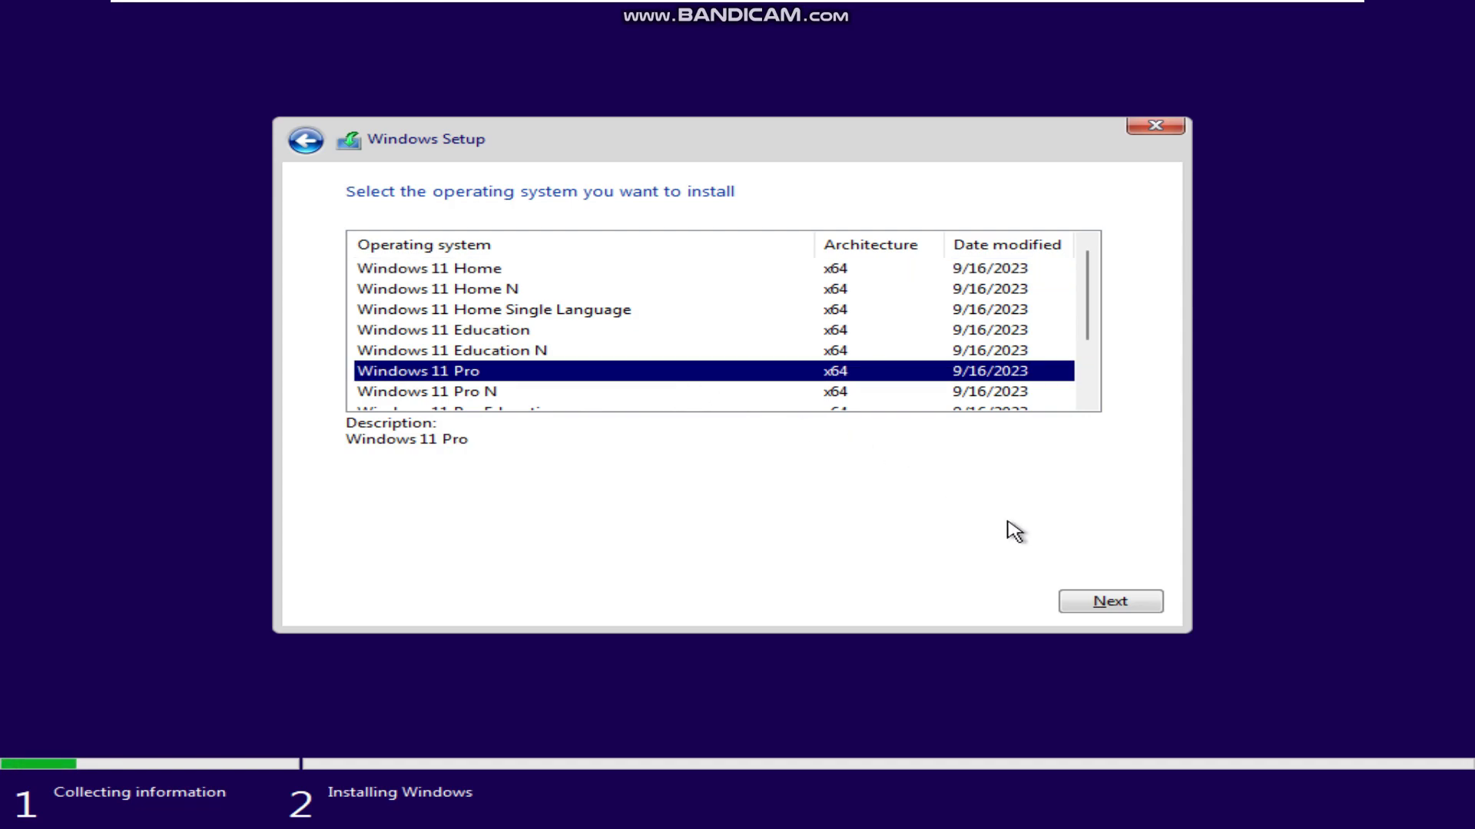
click(1128, 604)
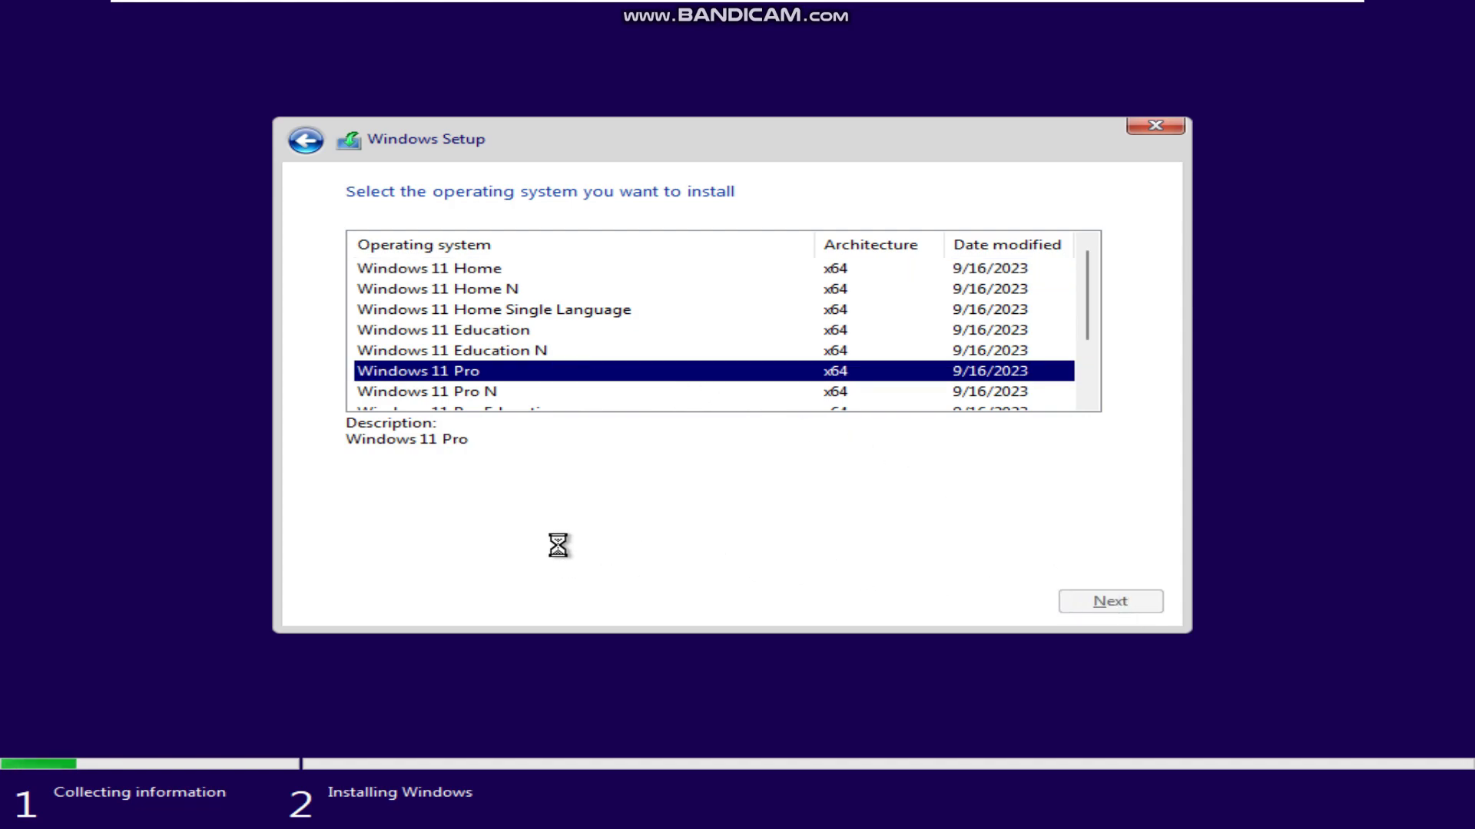
Accept the license terms and start a custom installation on Drive 0's unallocated space
click(584, 572)
click(1111, 605)
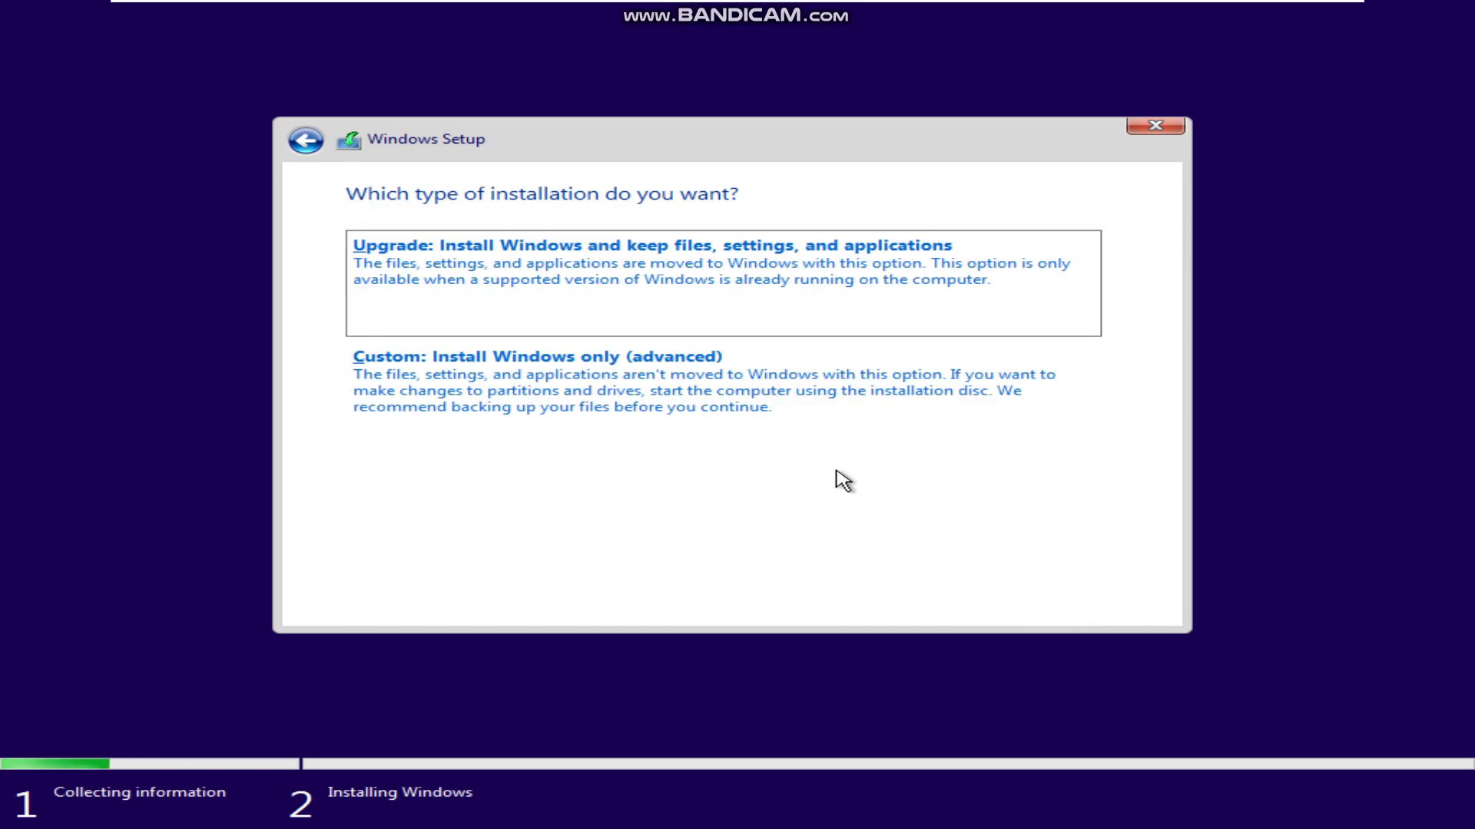
click(836, 418)
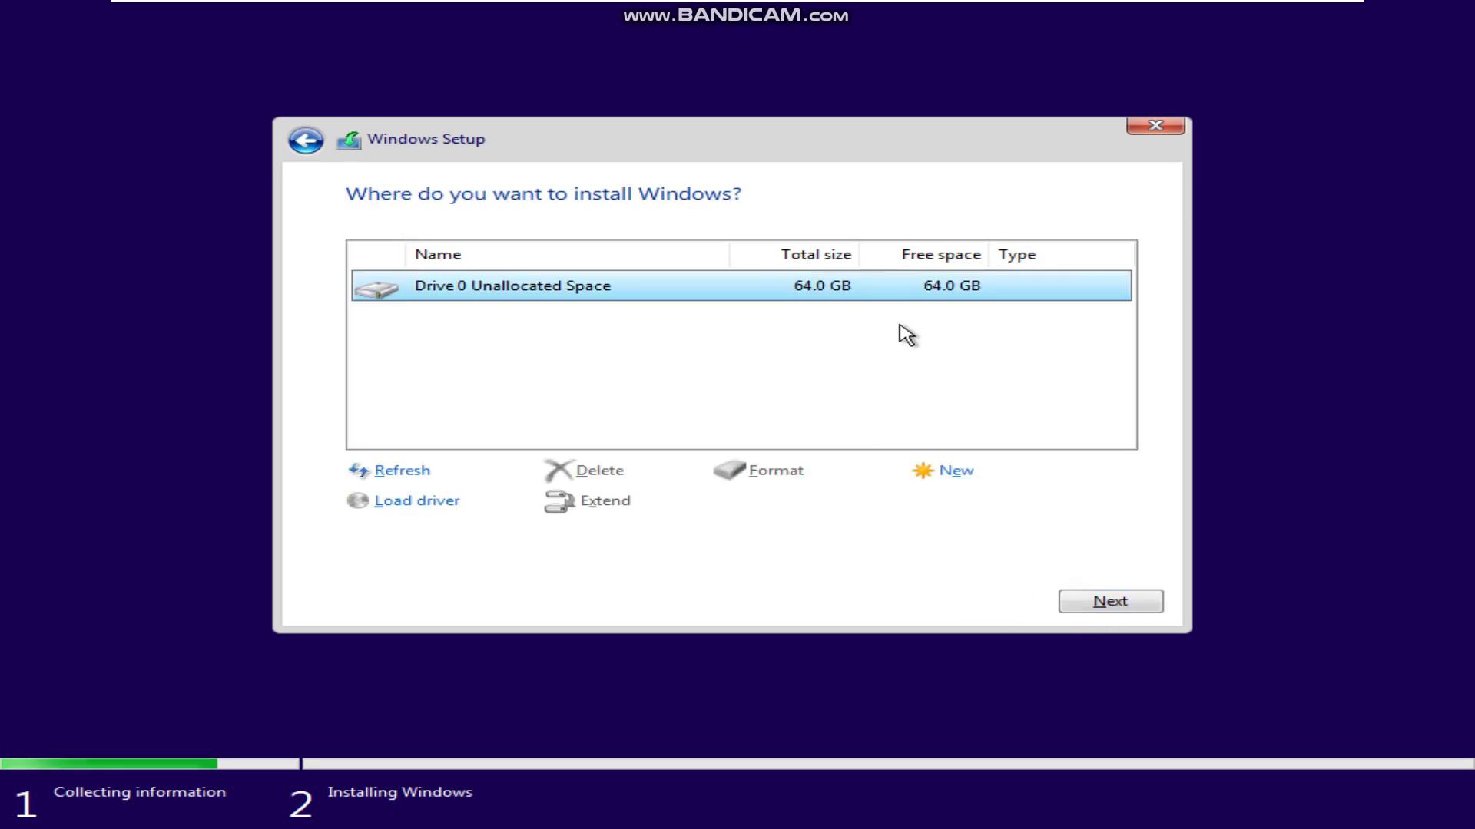
click(1111, 601)
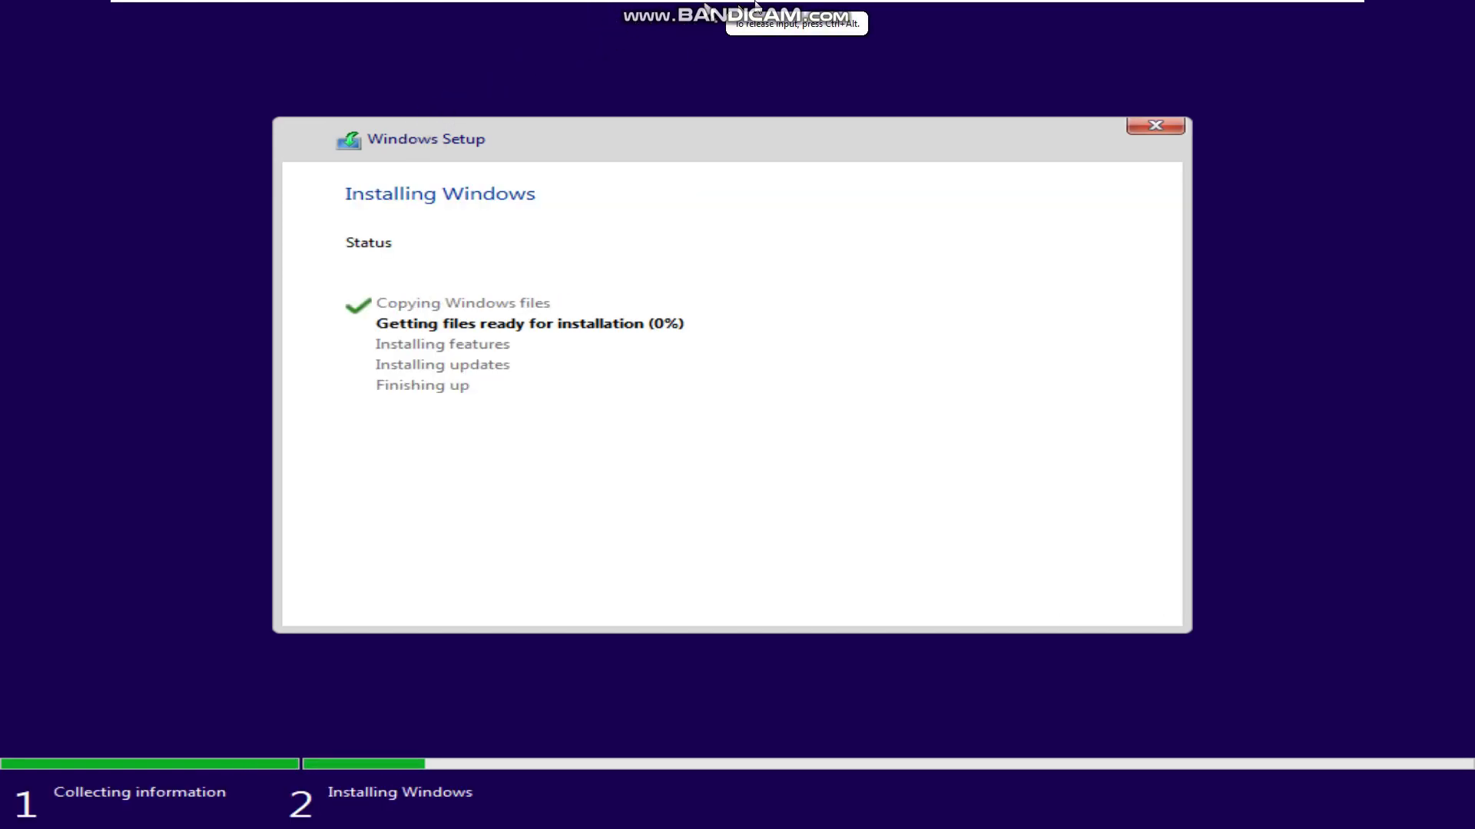
Restart the machine immediately to continue the installation and return the virtual machine to full screen
mouse_move(755, 5)
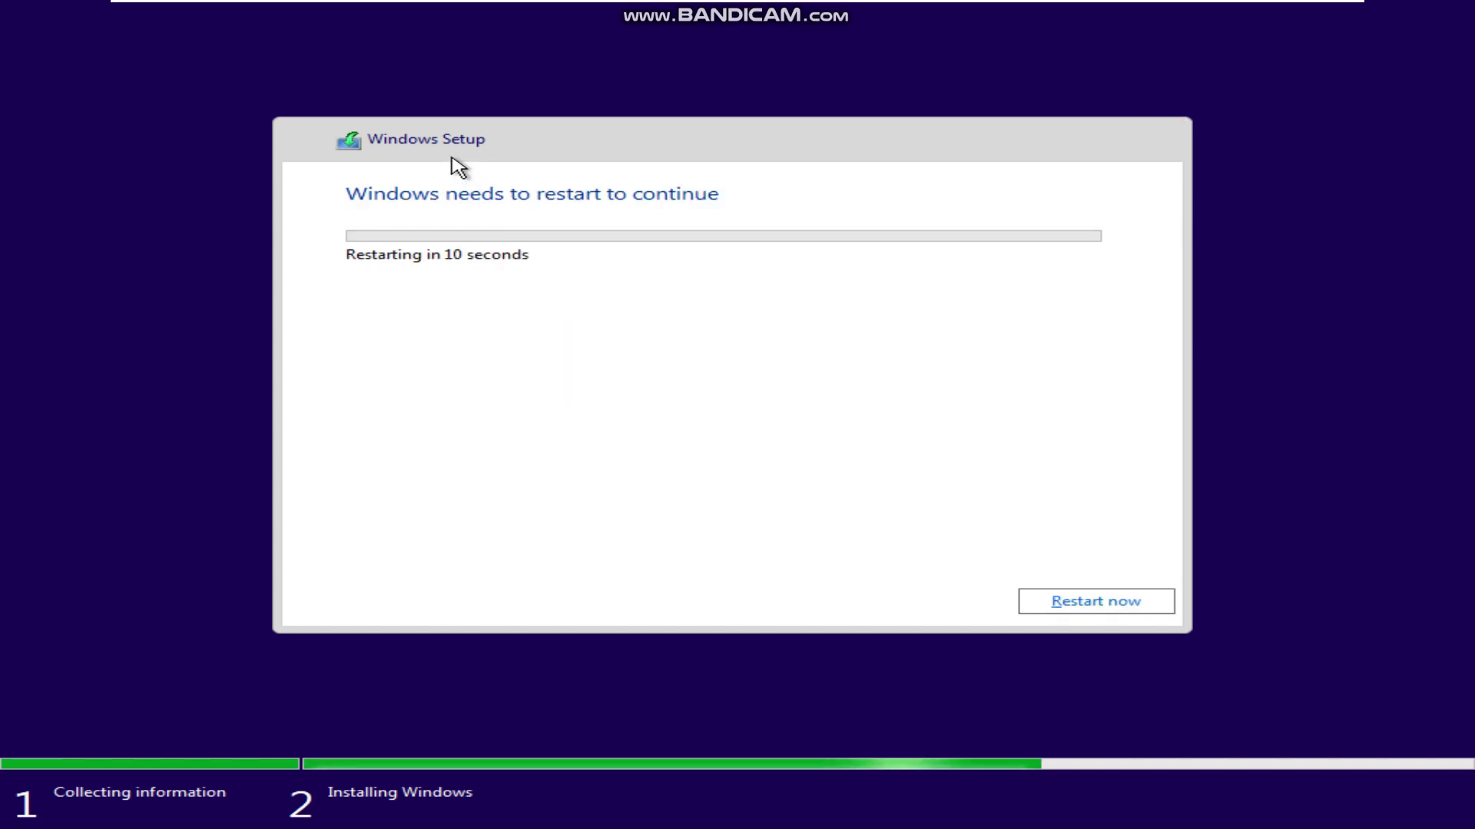
click(1085, 599)
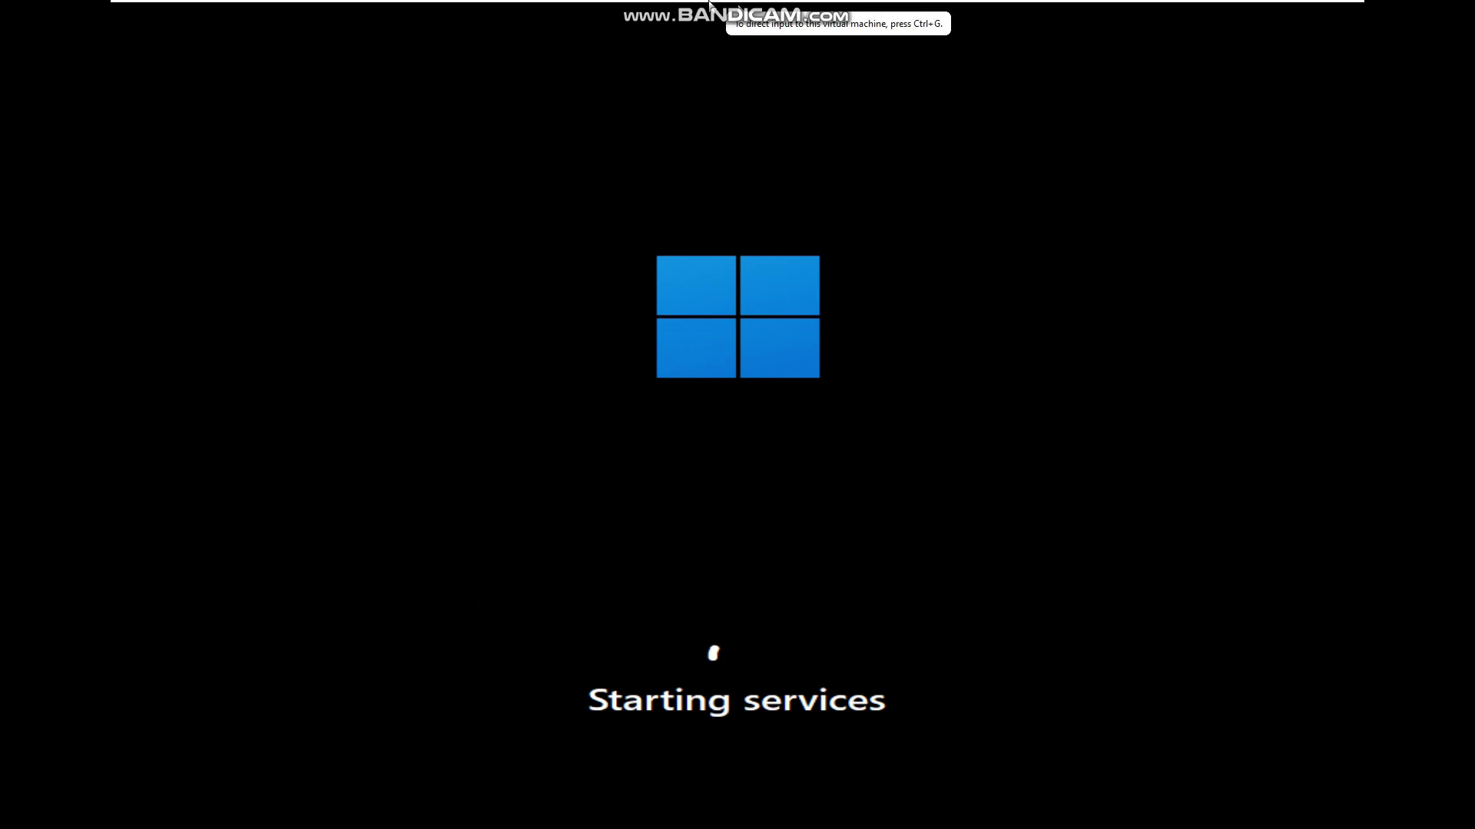
mouse_move(814, 4)
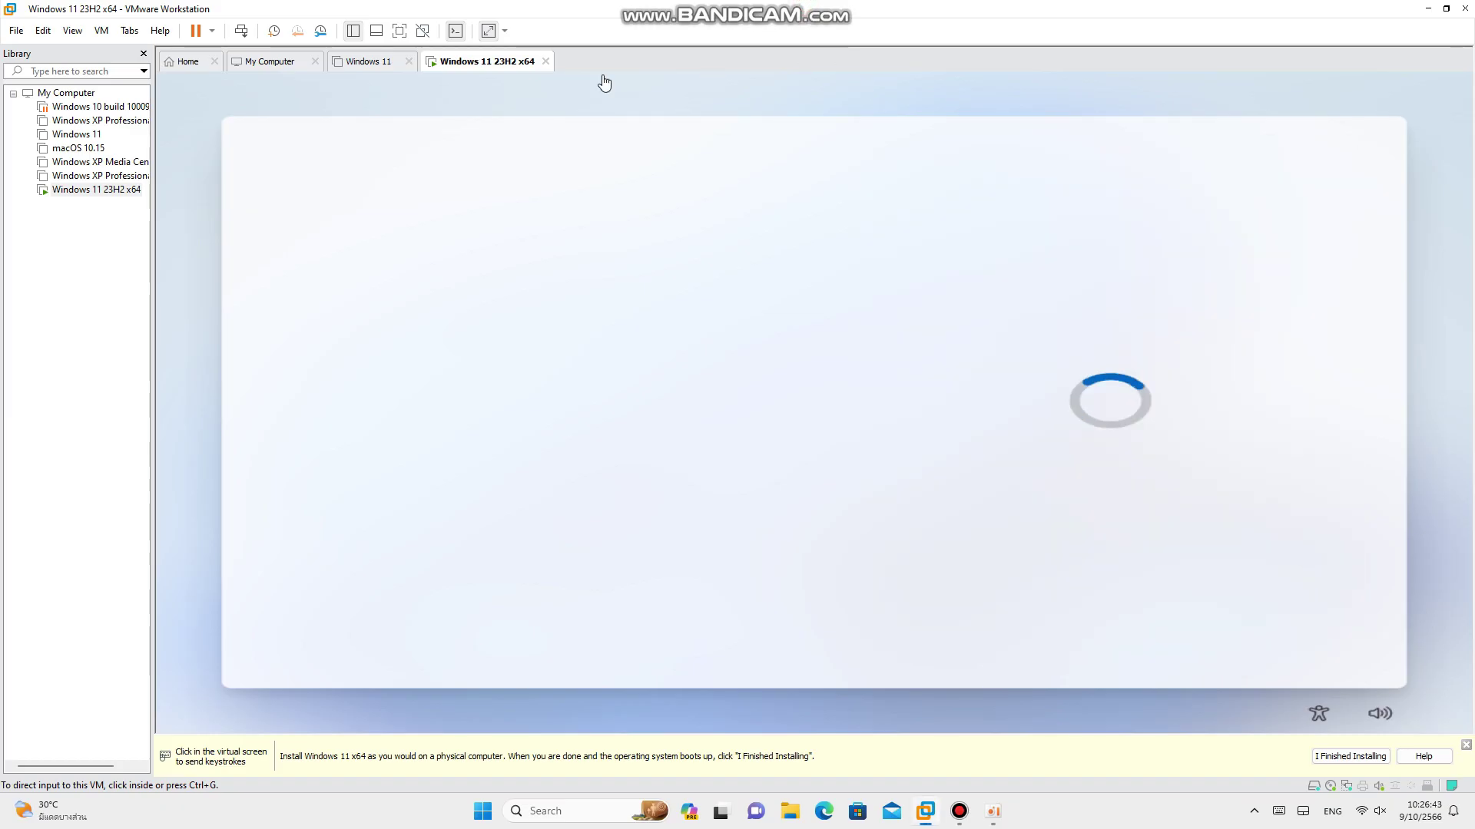
click(398, 31)
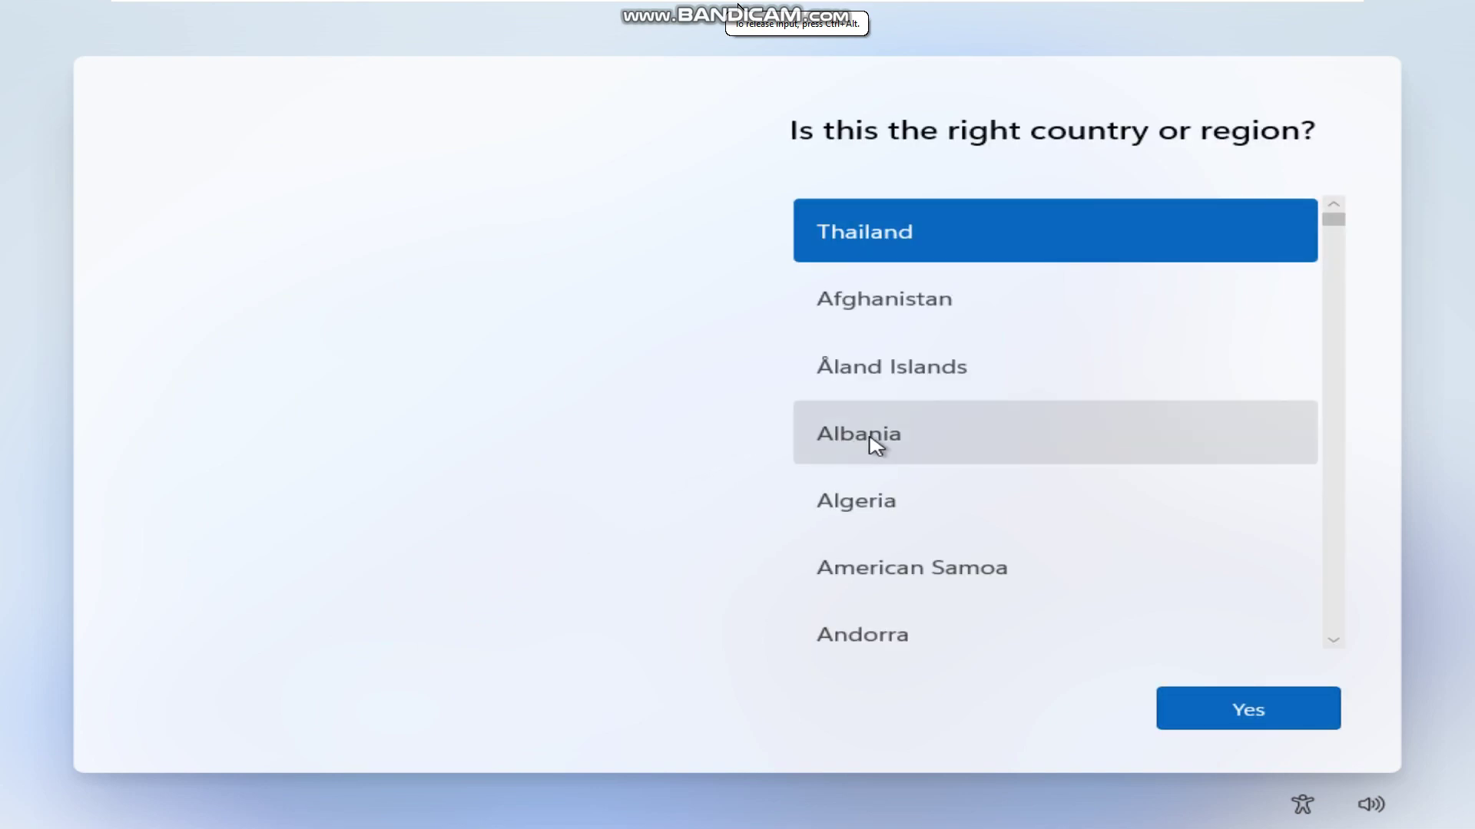
Set the region to Thailand and the keyboard layout to US, with Thai (Thailand) as the second keyboard layout's language
click(1221, 722)
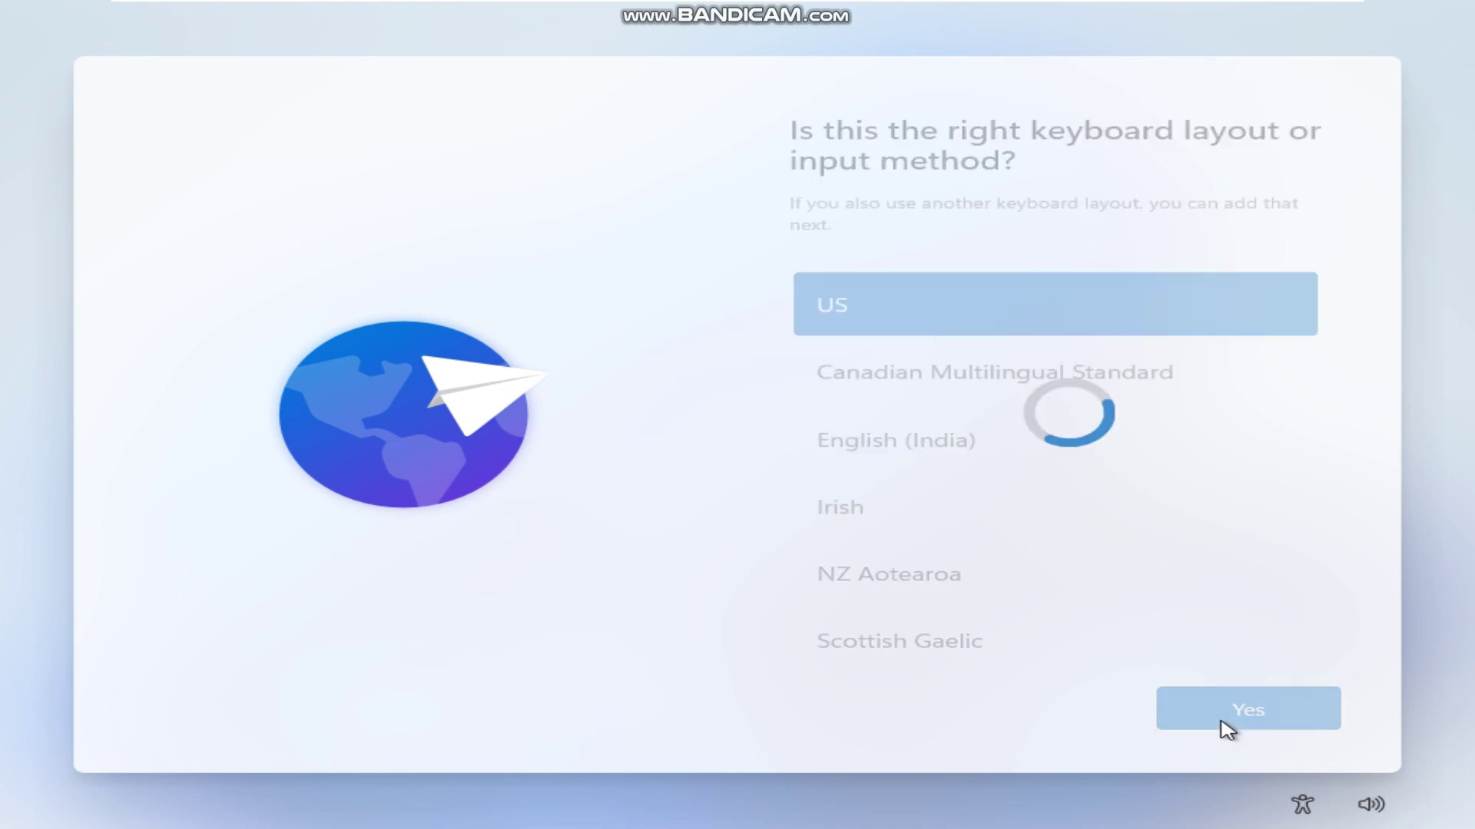
click(1226, 729)
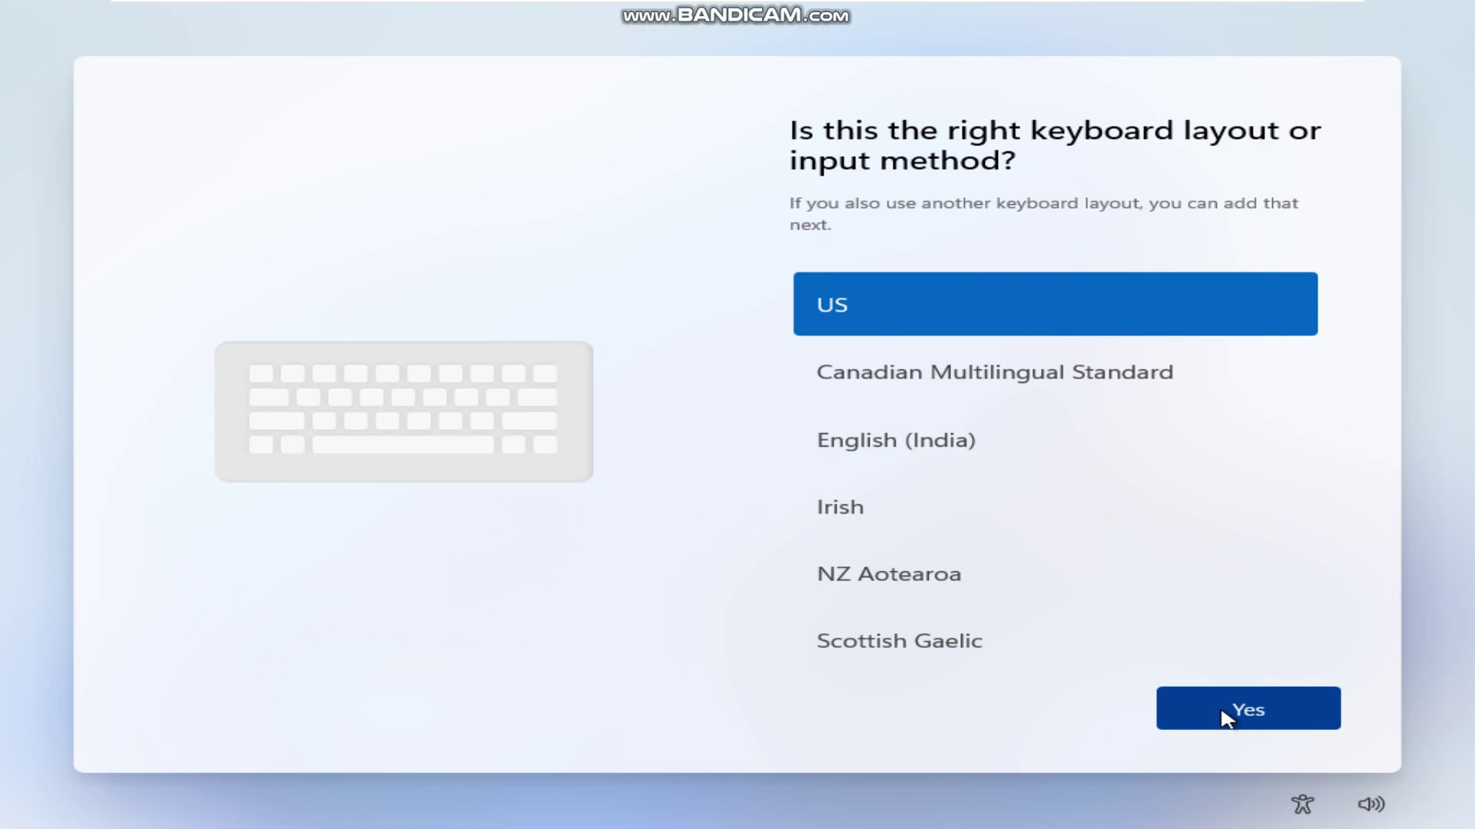
click(1006, 724)
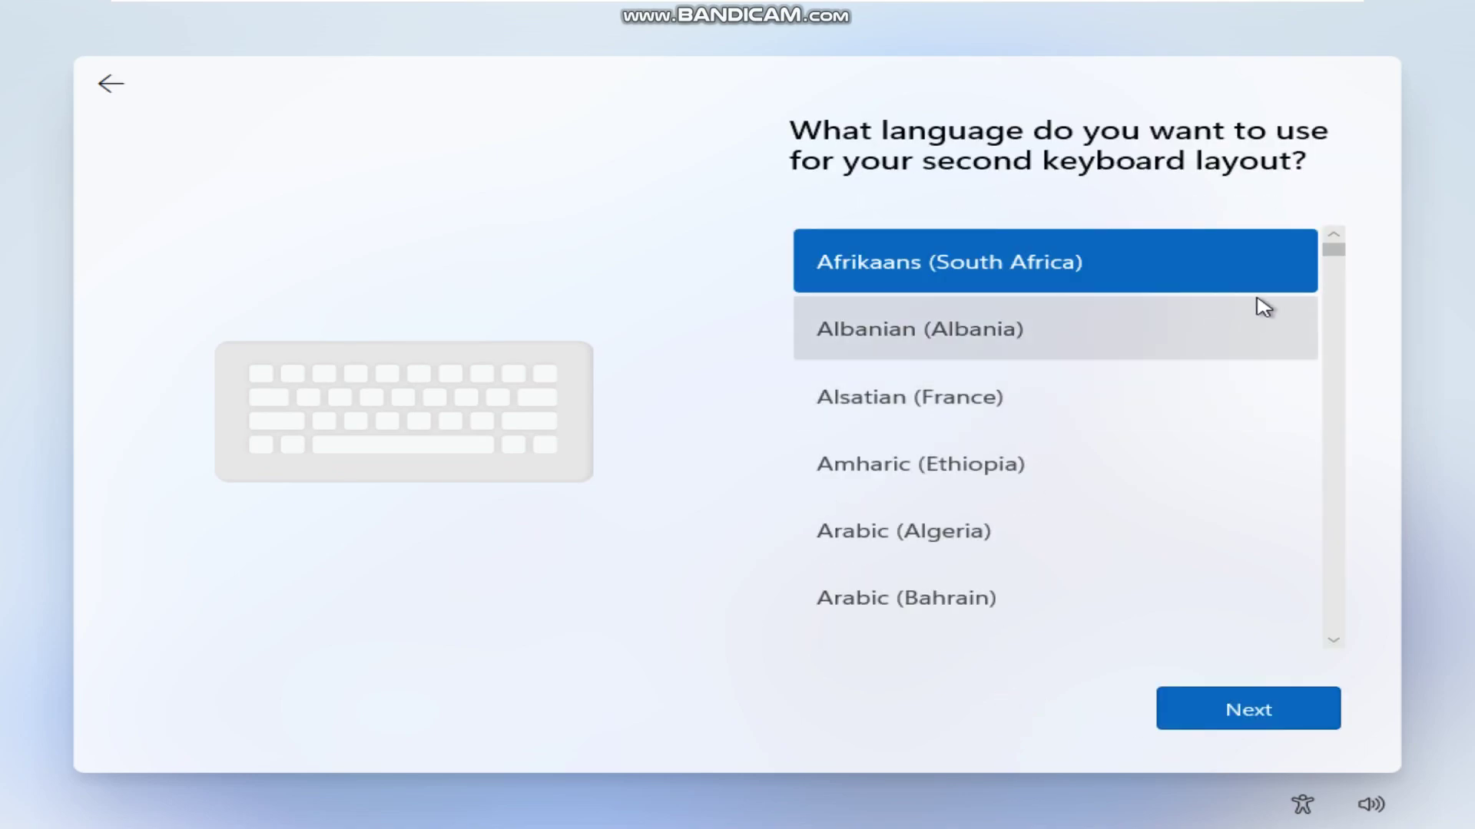
drag(1333, 253, 1320, 606)
click(1184, 393)
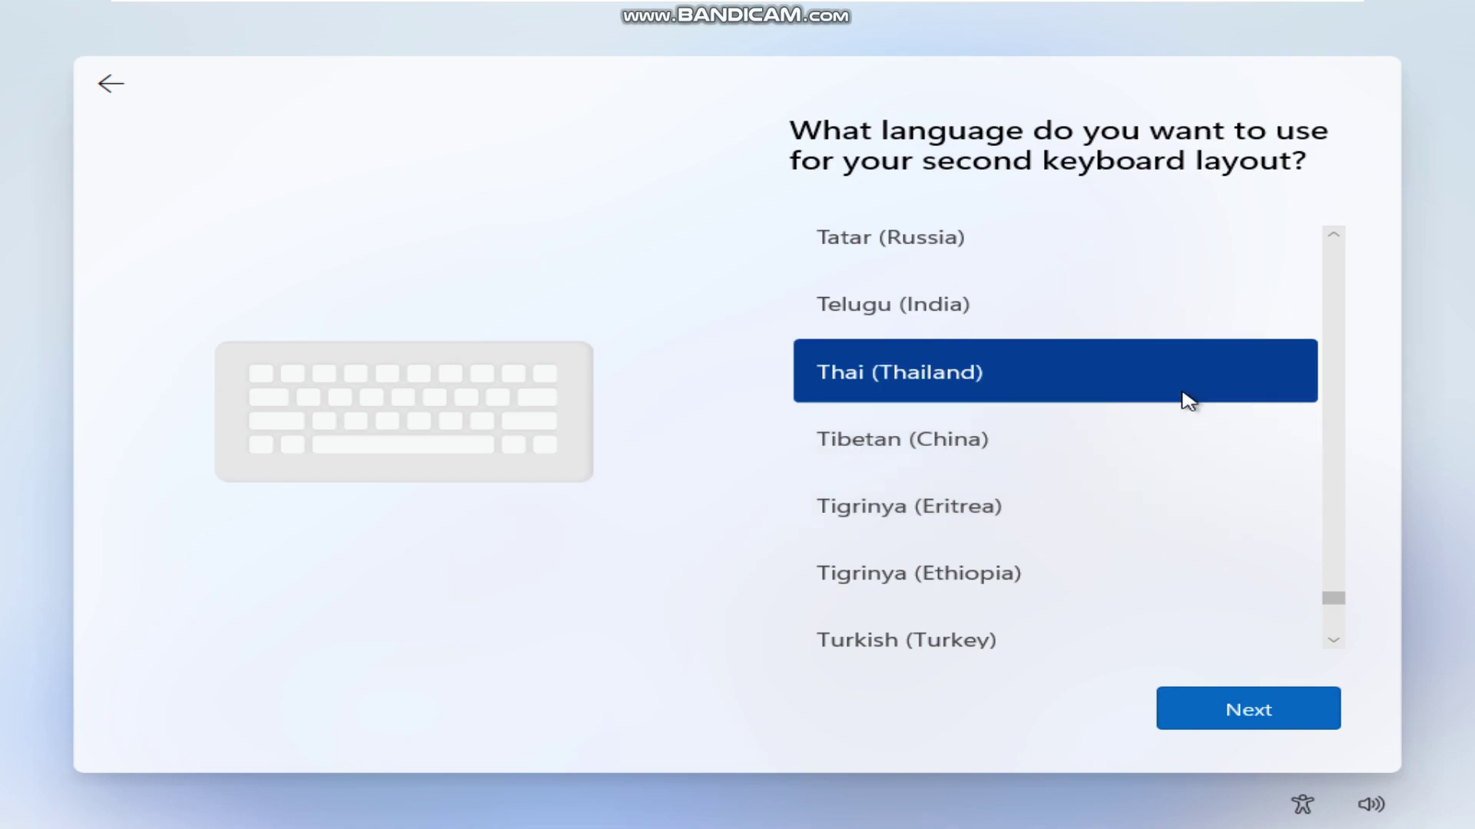
click(1290, 708)
click(1277, 707)
Disconnect the virtual machine's network adapter
mouse_move(759, 4)
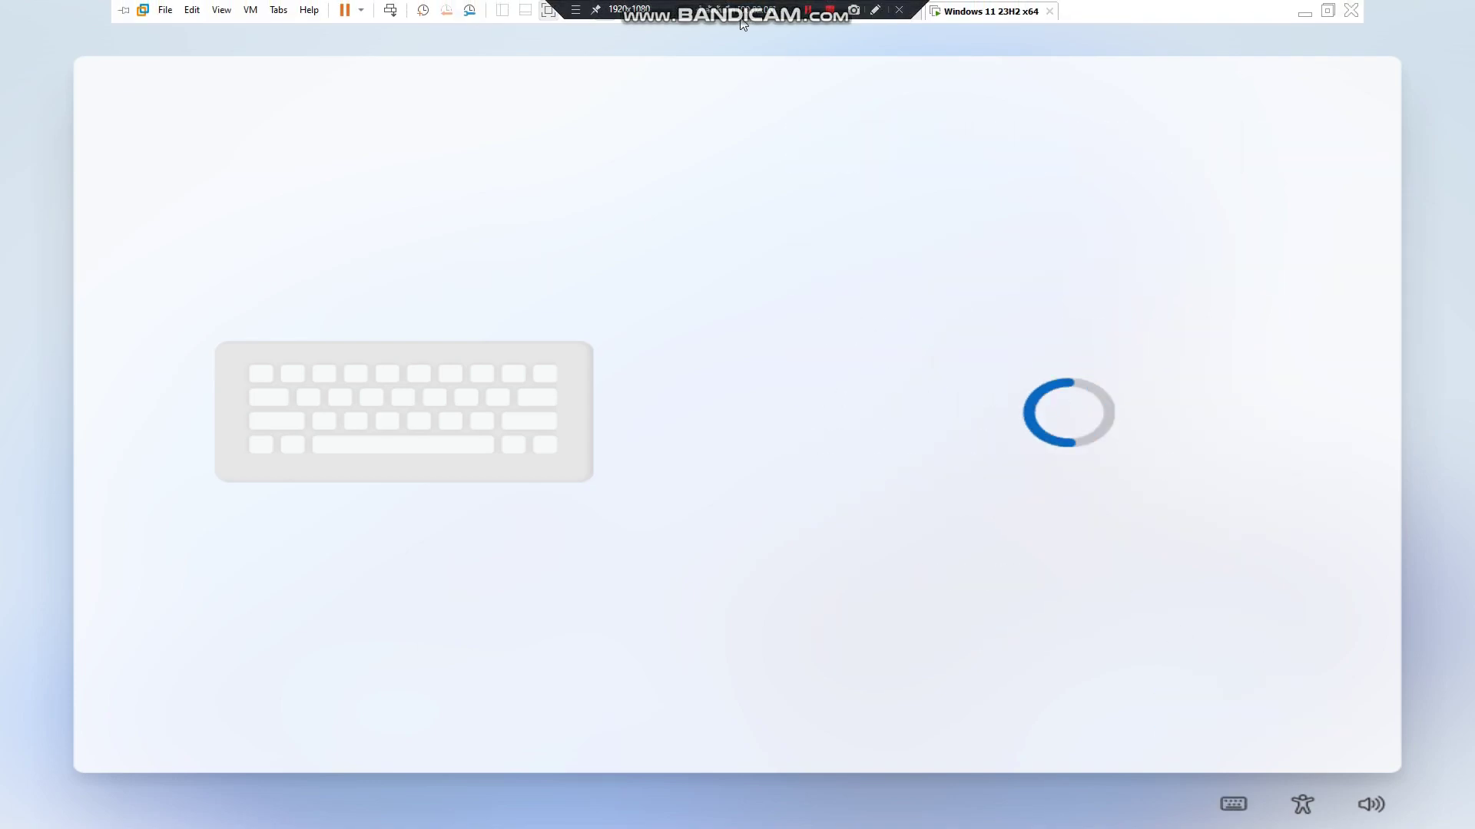
click(251, 10)
mouse_move(333, 48)
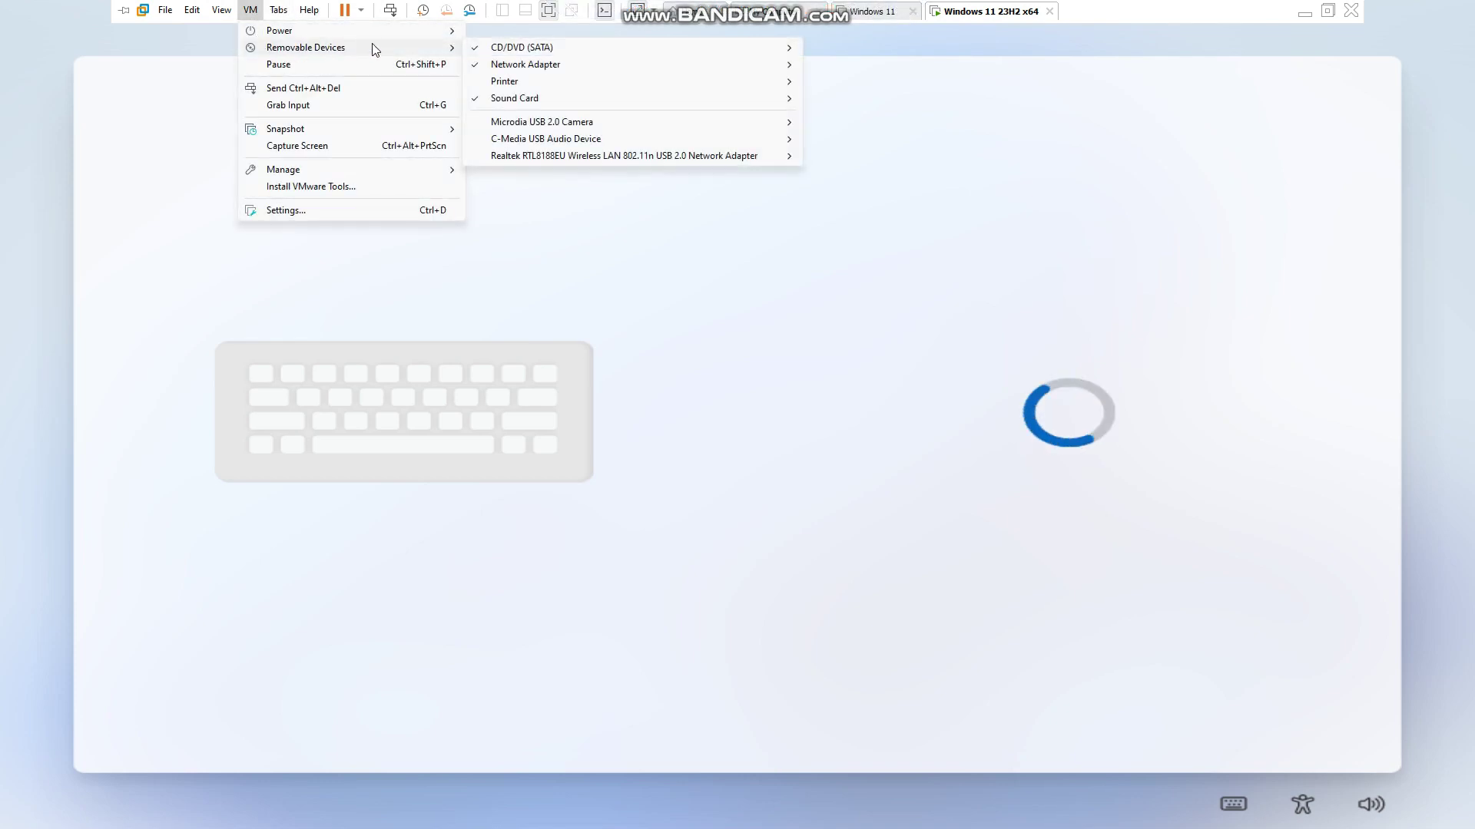
mouse_move(546, 63)
click(848, 64)
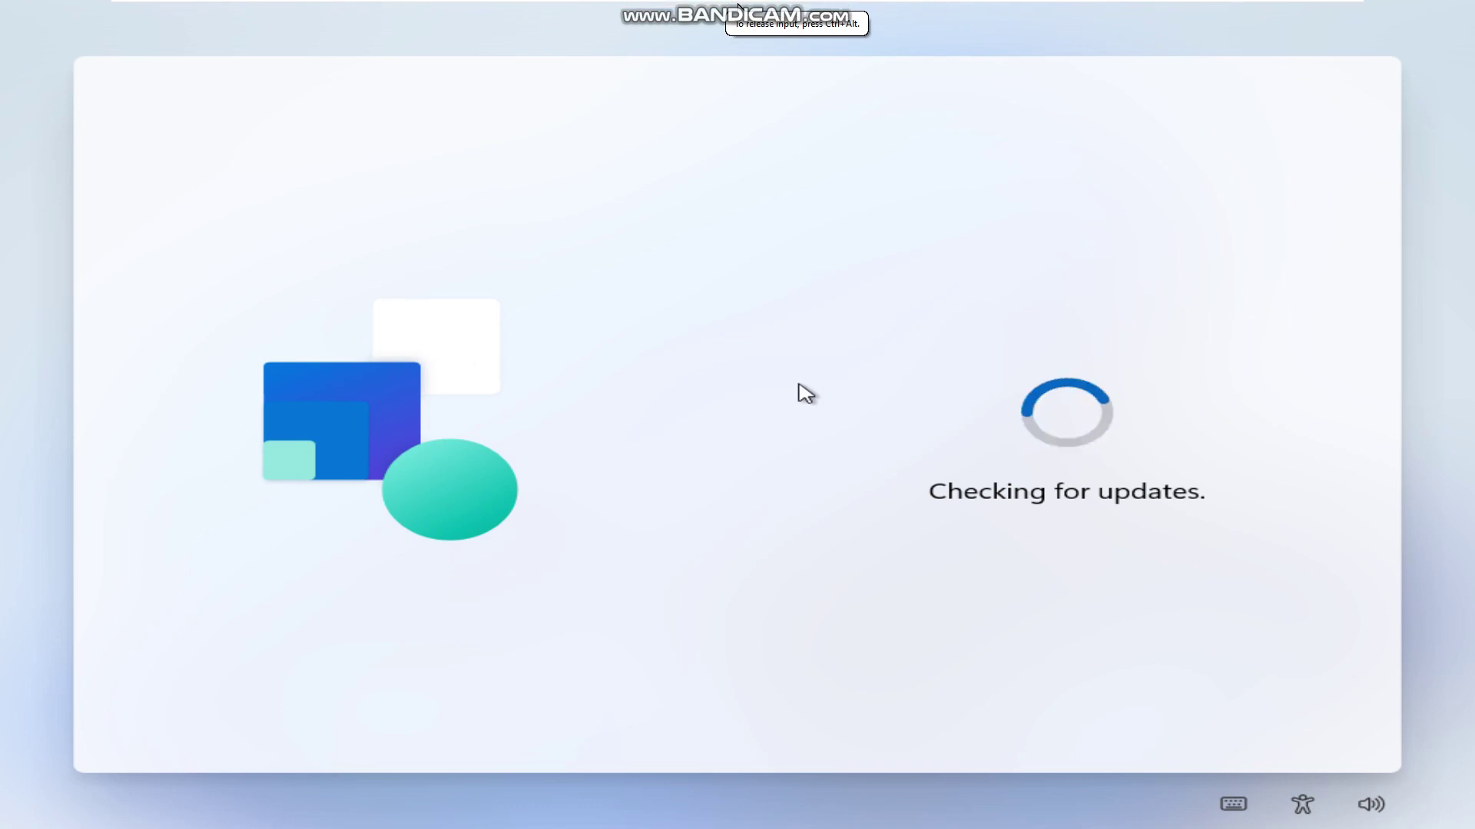
Open a command prompt over the setup screen and run oobe/bypassnro
key(shift+F10)
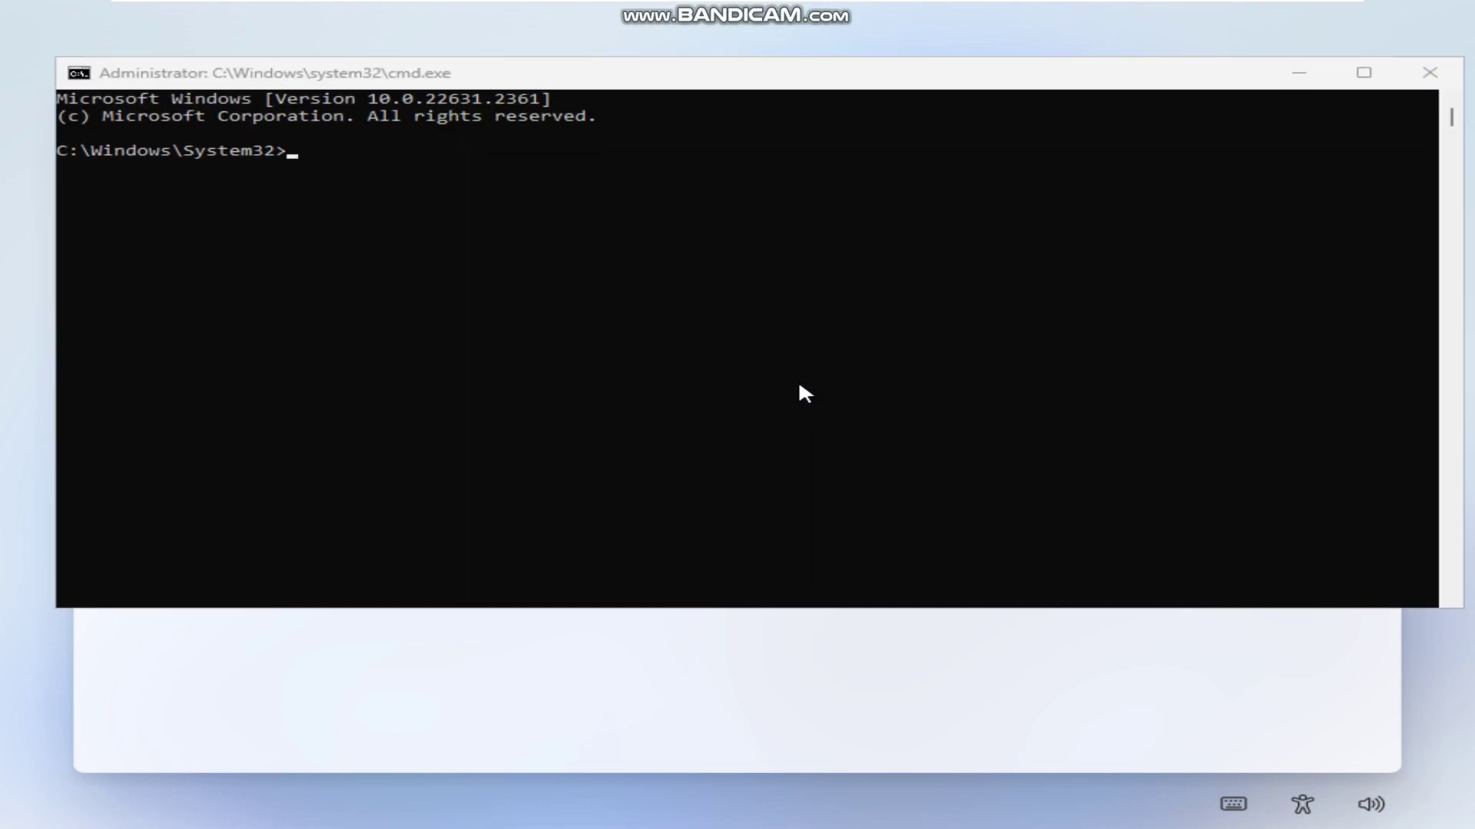
click(797, 385)
text(be/byp)
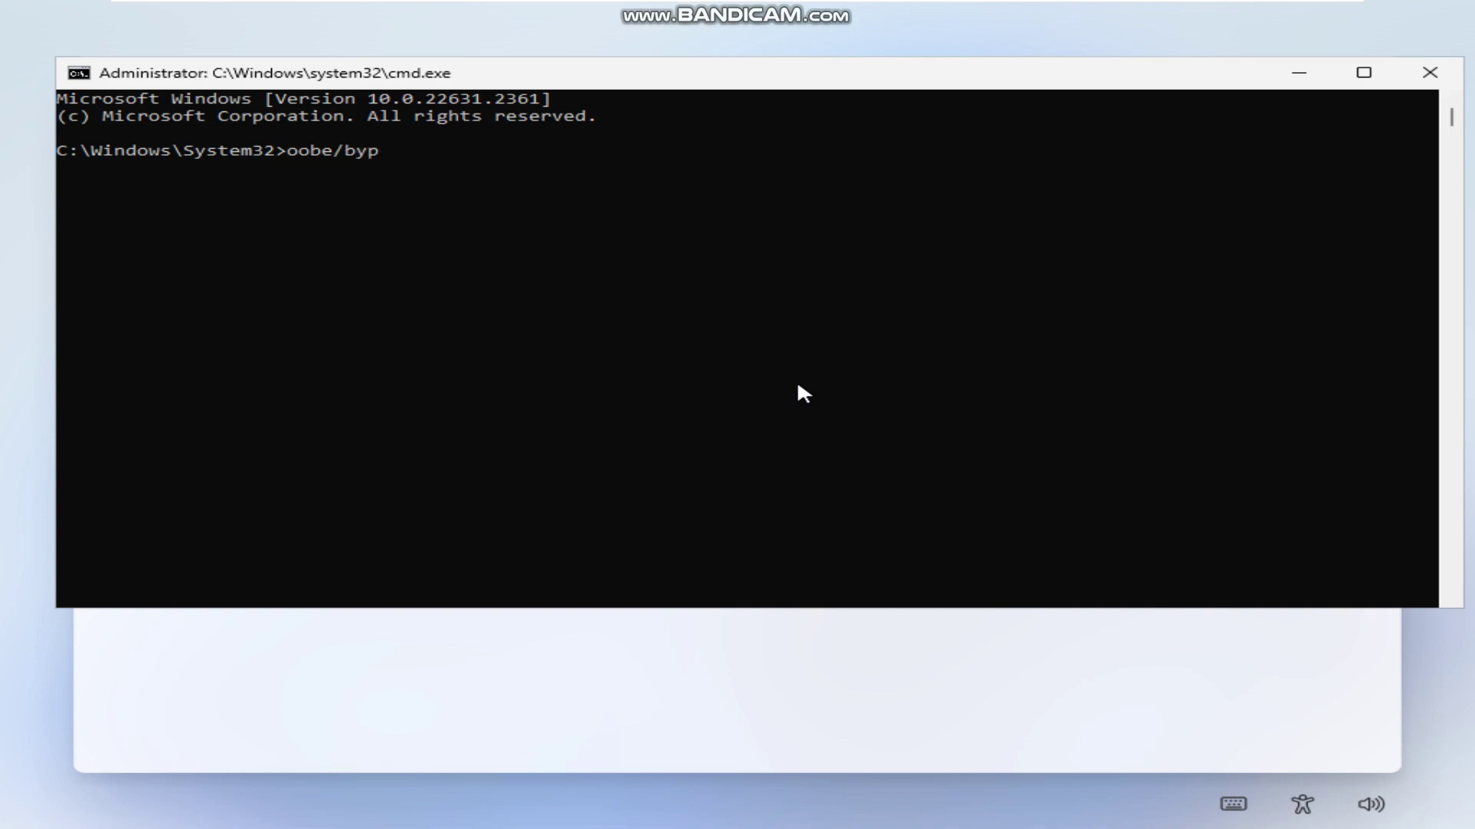
text(o)
key(Return)
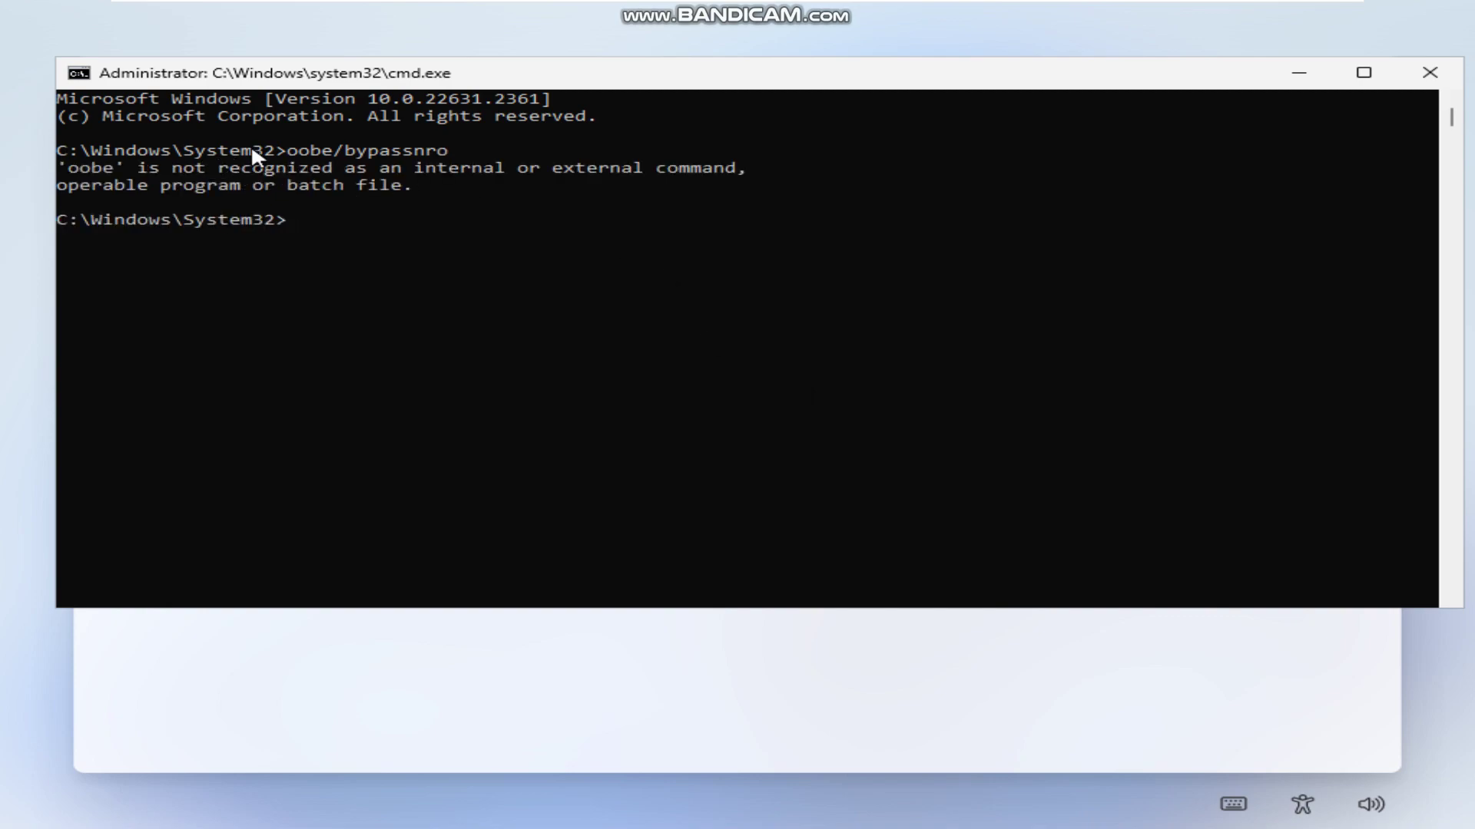
Copy the previous command to the new prompt line, replace its slash with a backslash and run oobe\bypassnro
drag(291, 150, 451, 153)
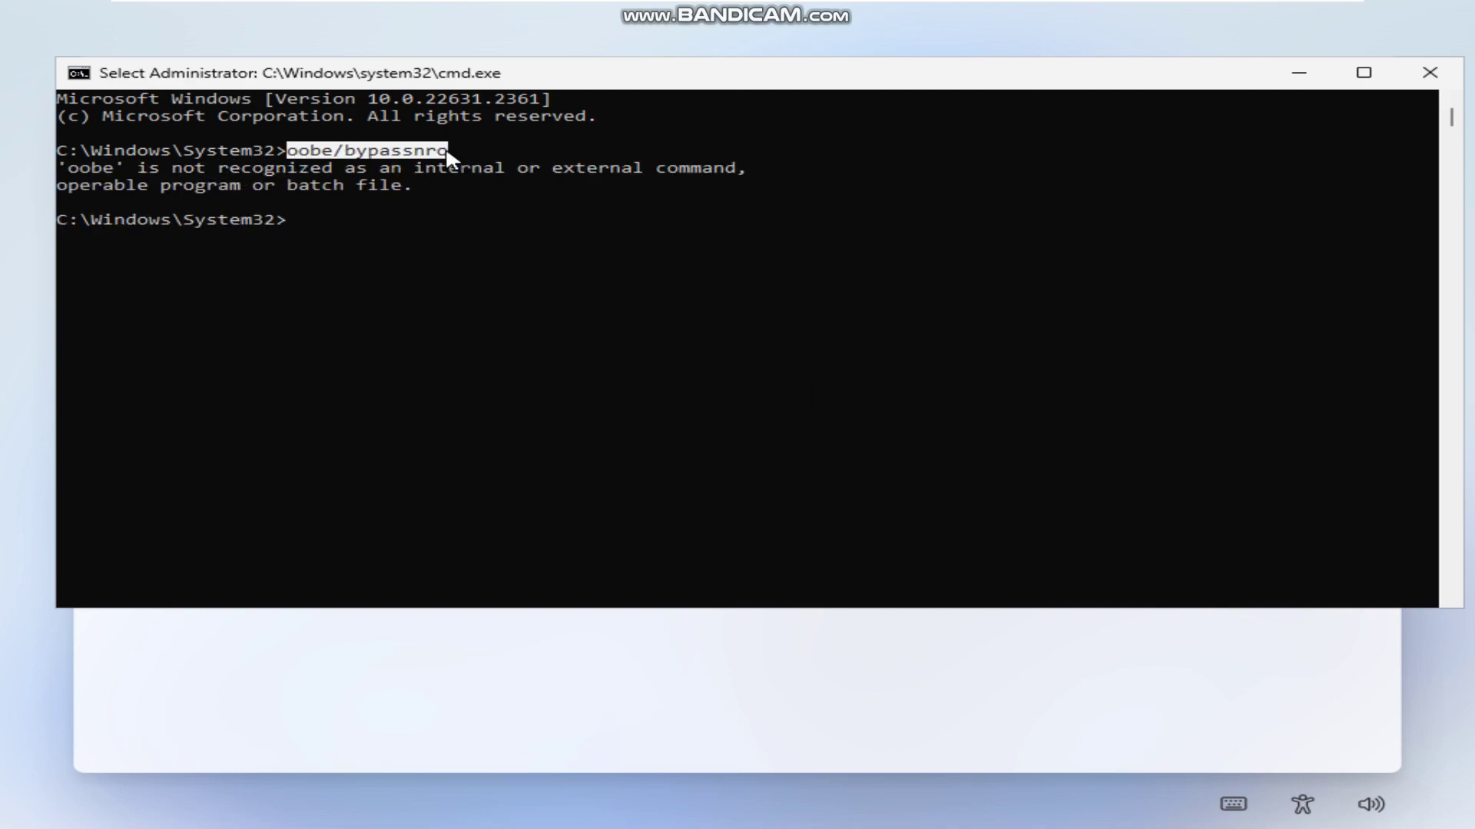
right_click(445, 149)
right_click(445, 149)
key(Left)
key(Left)
key(Left)
key(Left)
key(Left)
key(Left)
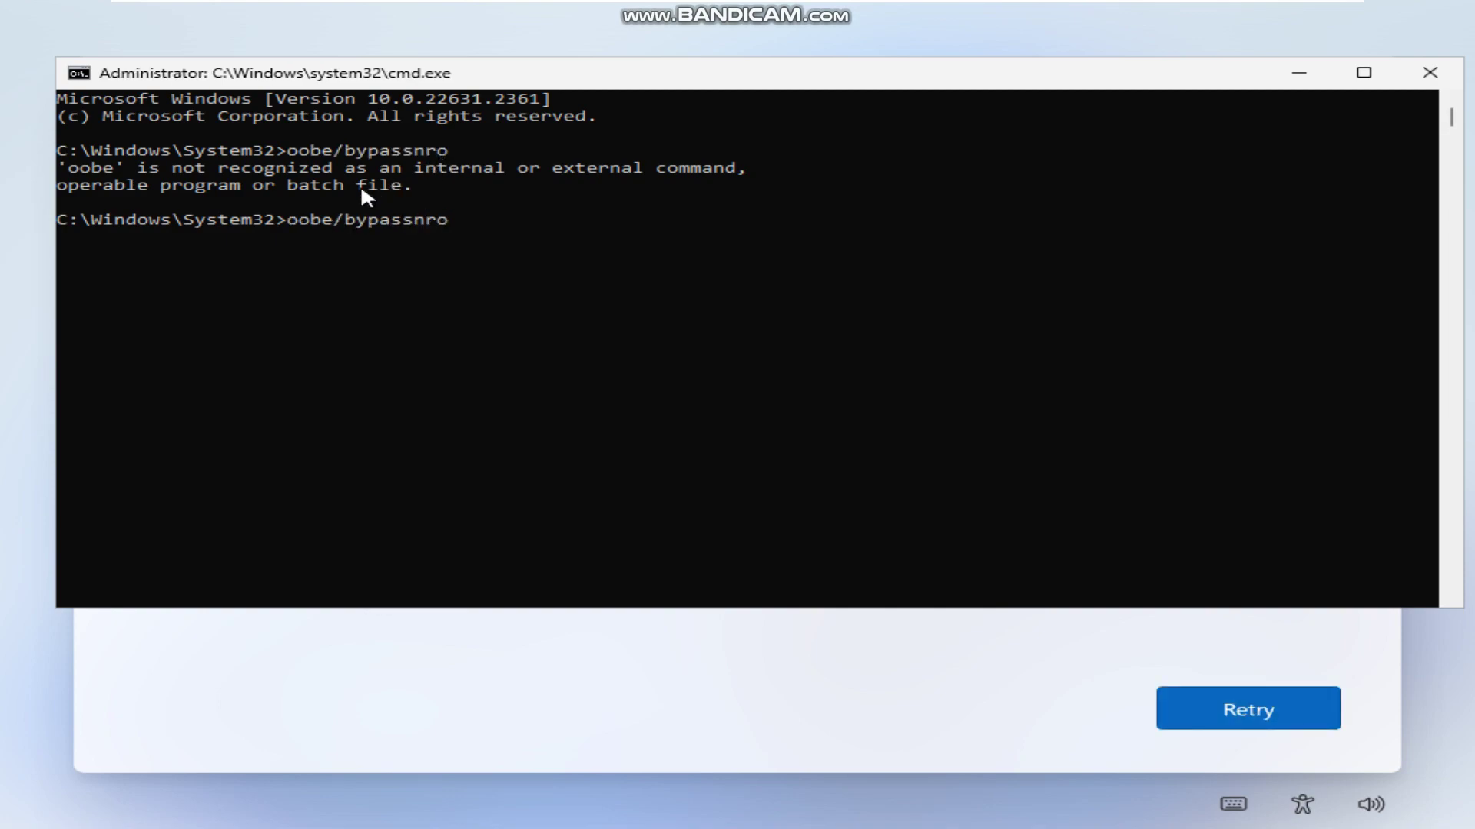
key(BackSpace)
text(\)
key(Return)
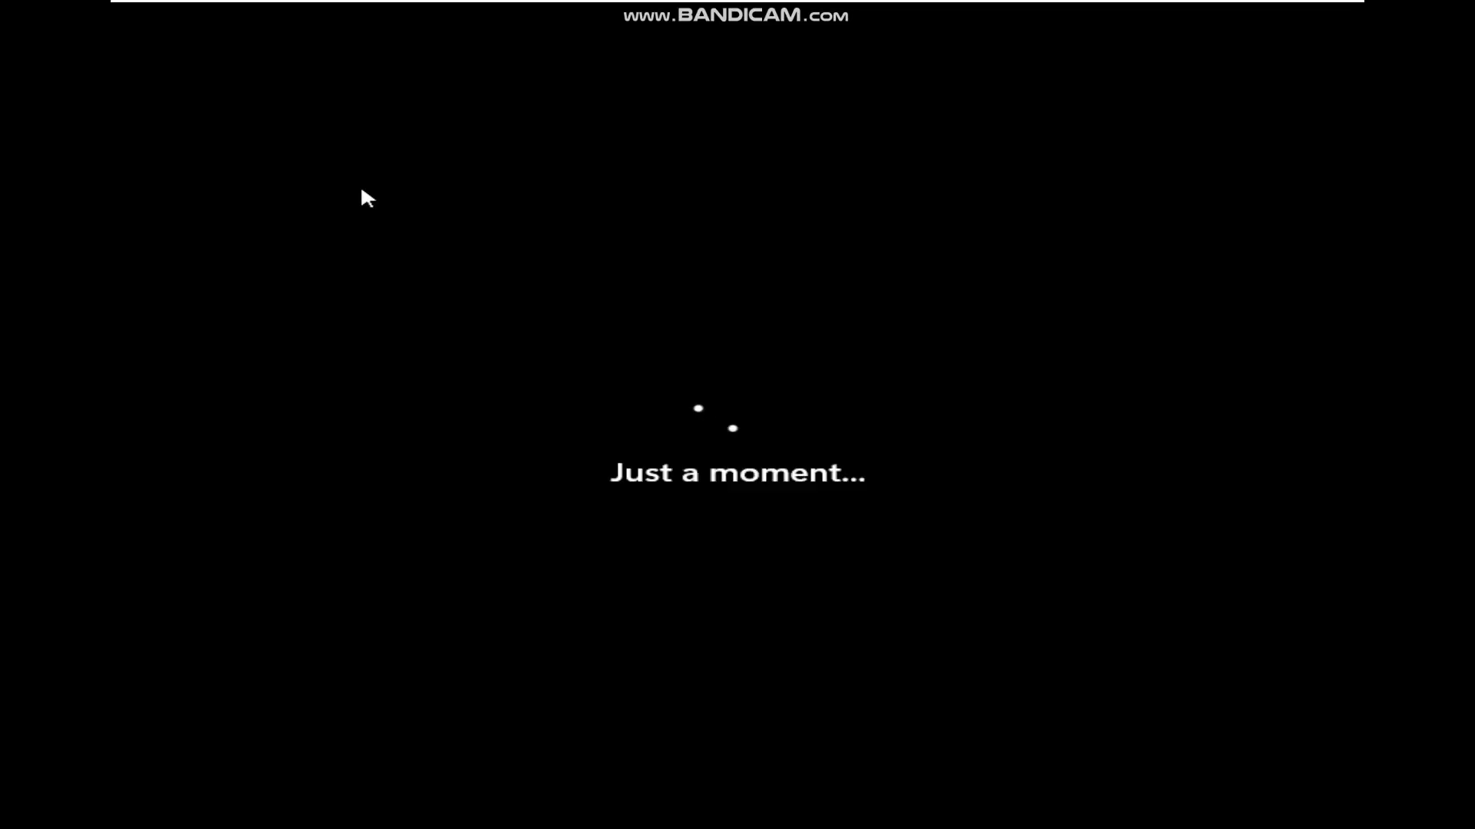
Confirm Thailand as the region and US as the keyboard layout in the restarted setup
mouse_move(1168, 12)
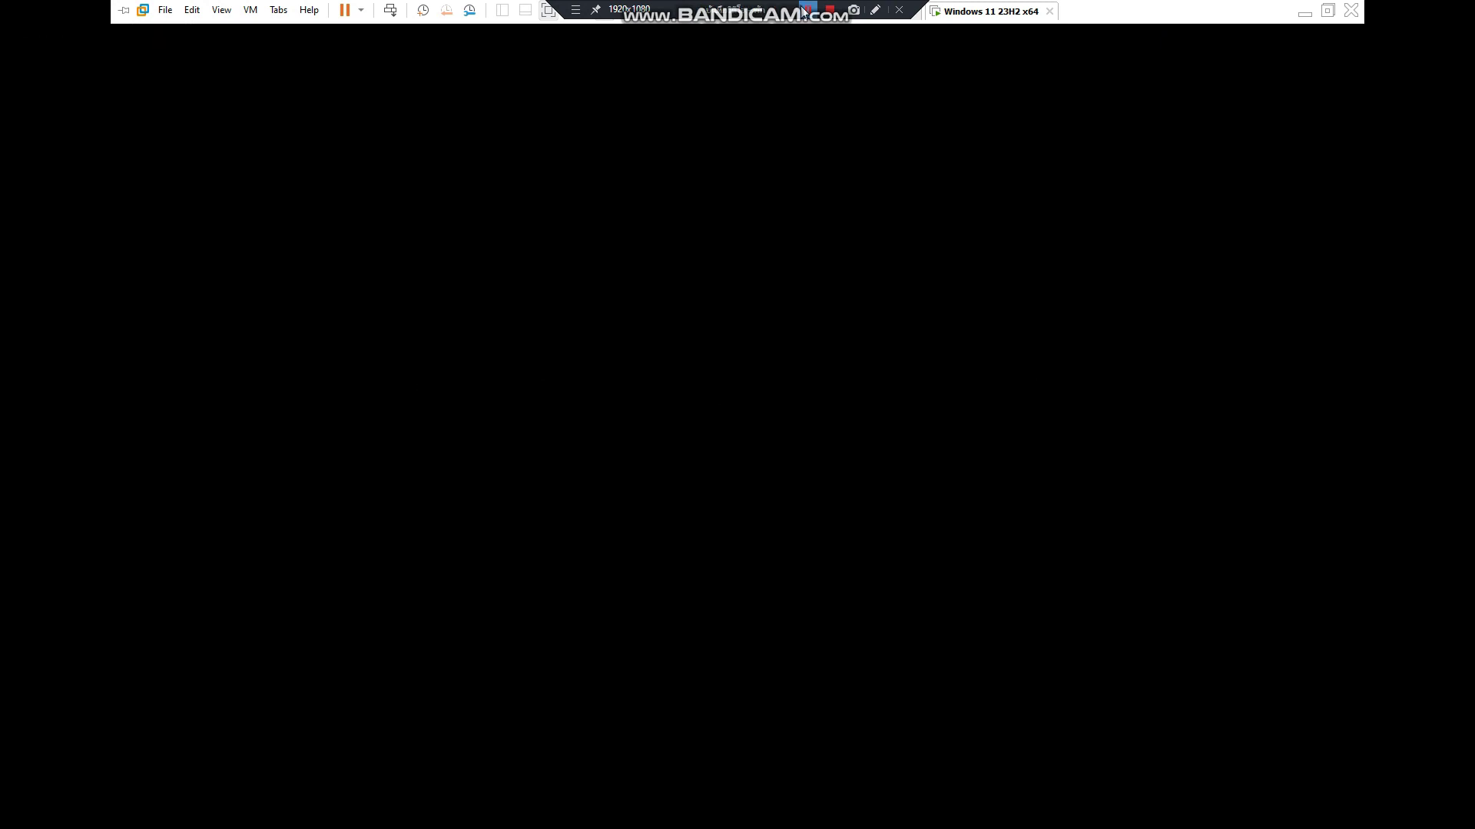
click(954, 355)
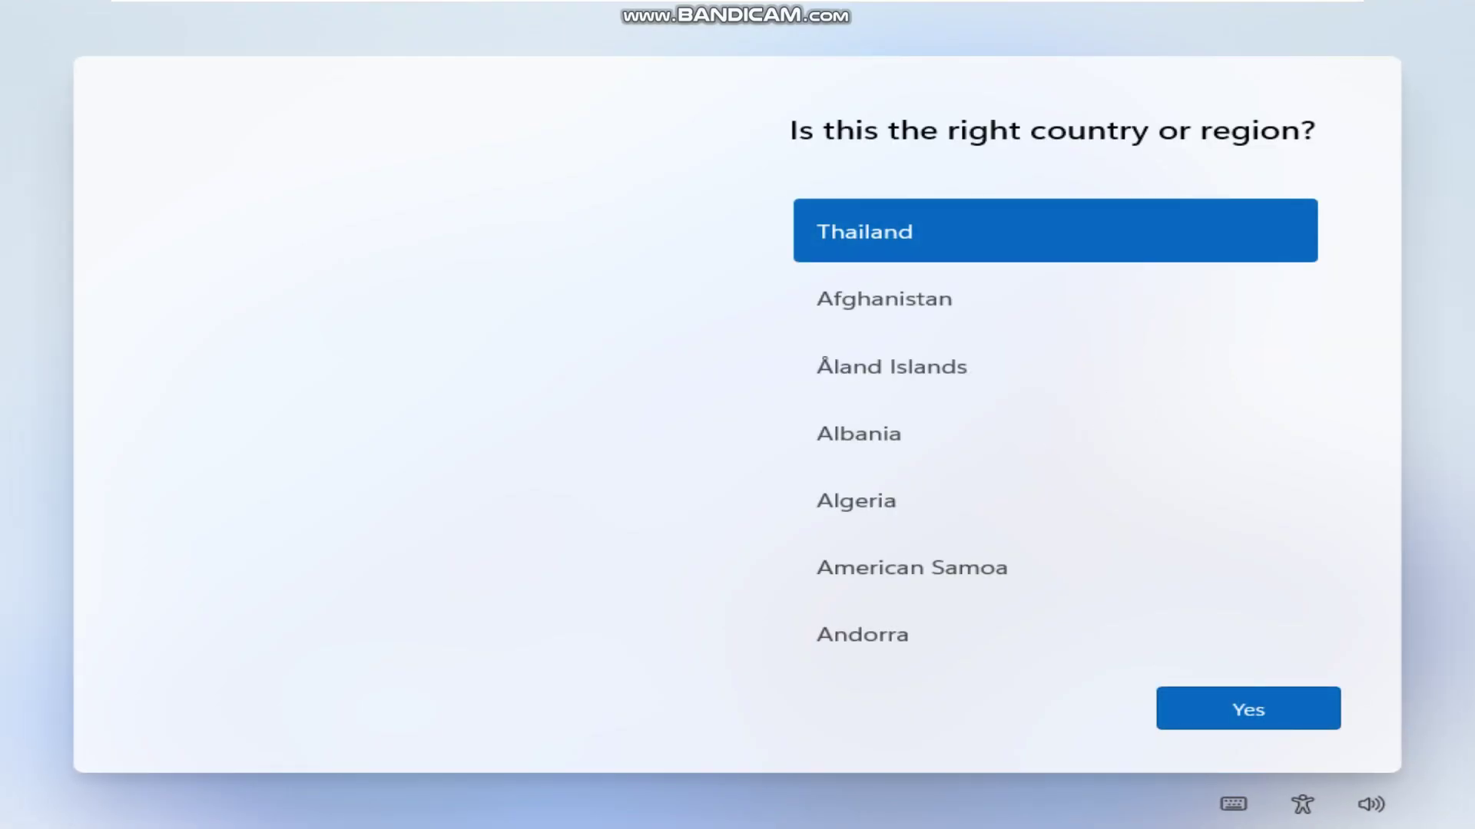
click(1245, 711)
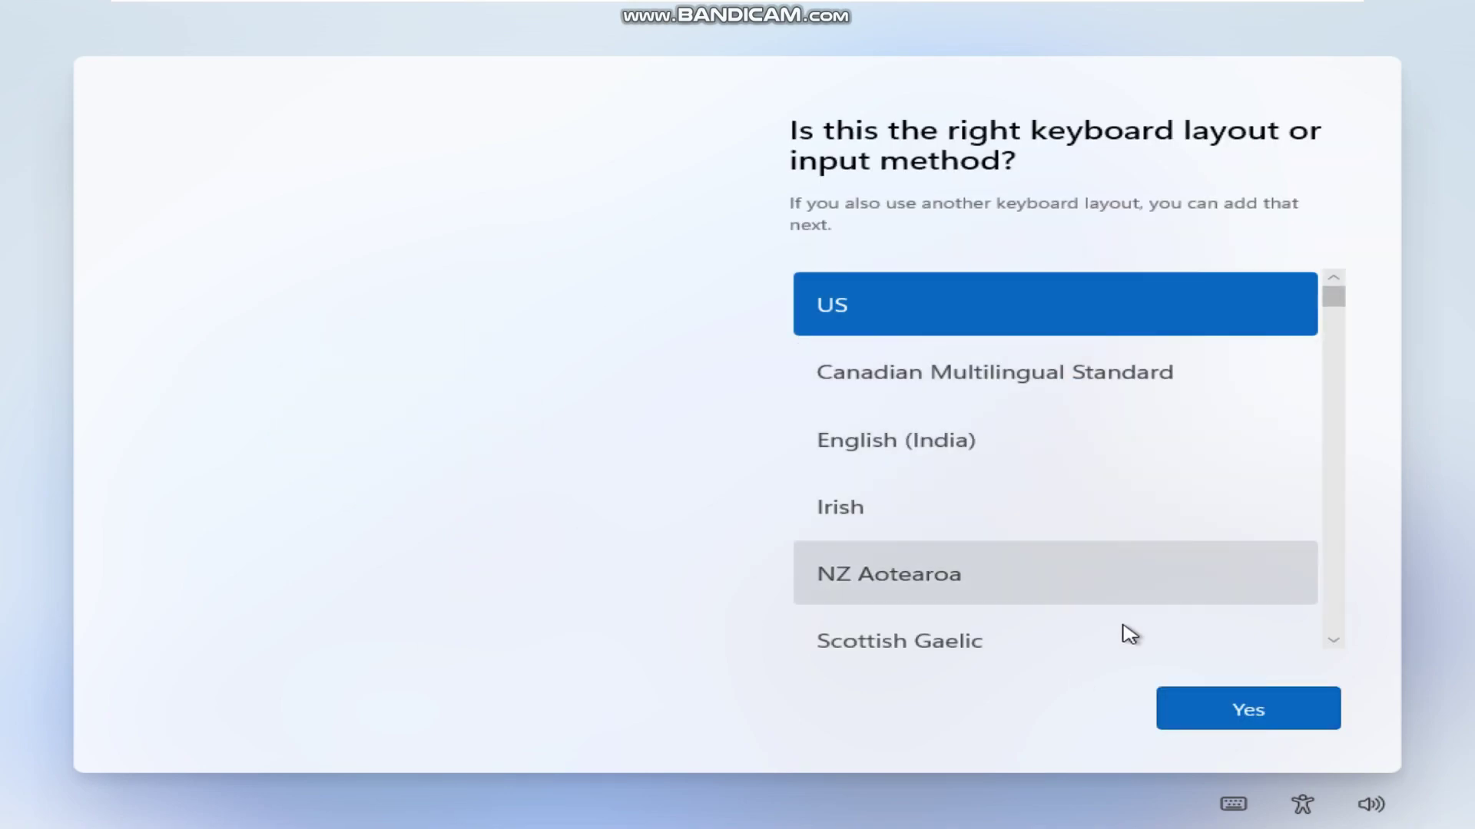
click(1168, 713)
Add Thai (Thailand) with the Thai Kedmanee layout as the second keyboard layout
click(1236, 709)
drag(1333, 254, 1340, 599)
scroll(1175, 454, down, 3)
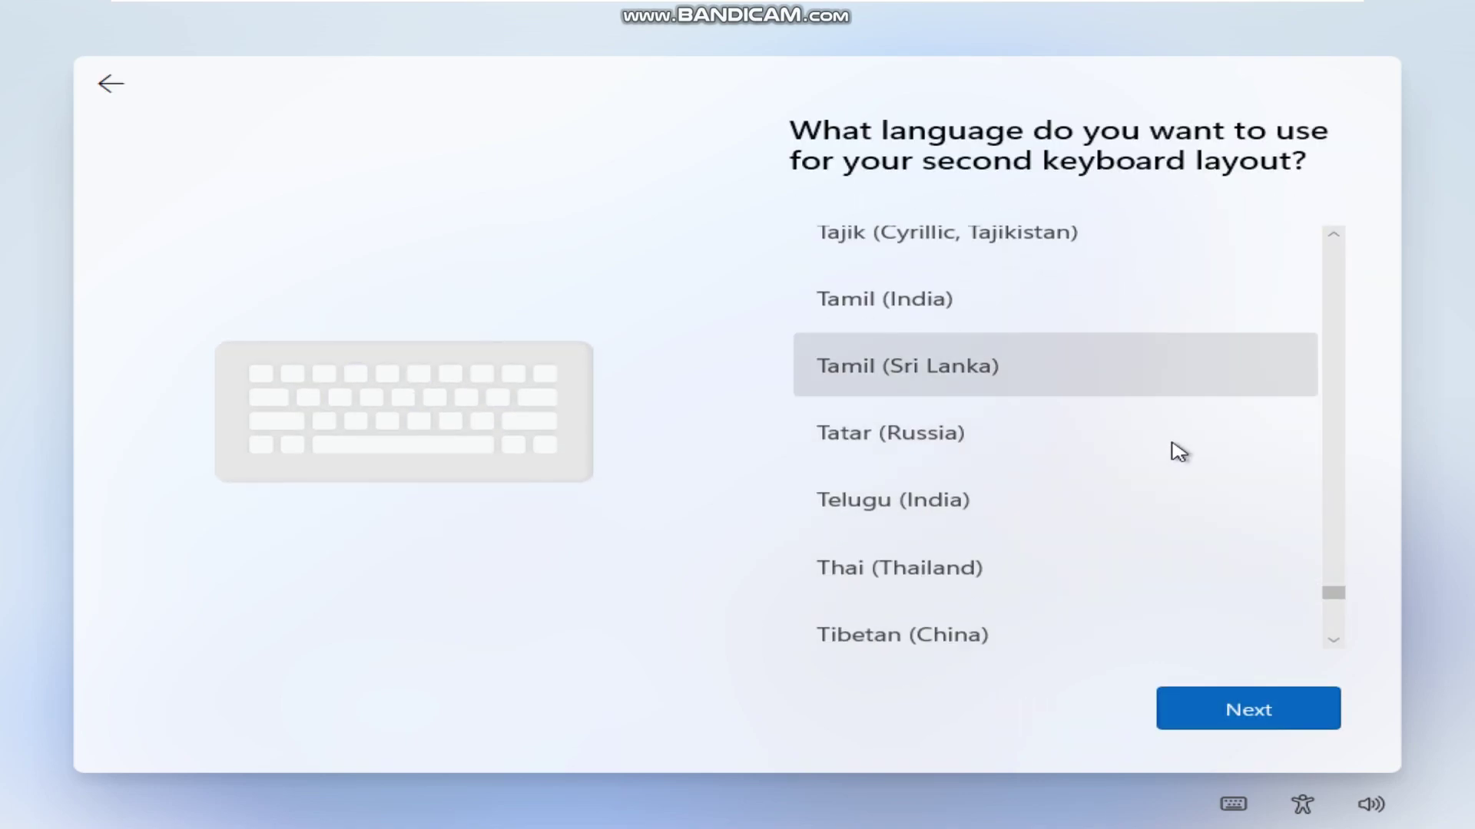
click(1156, 495)
click(1185, 442)
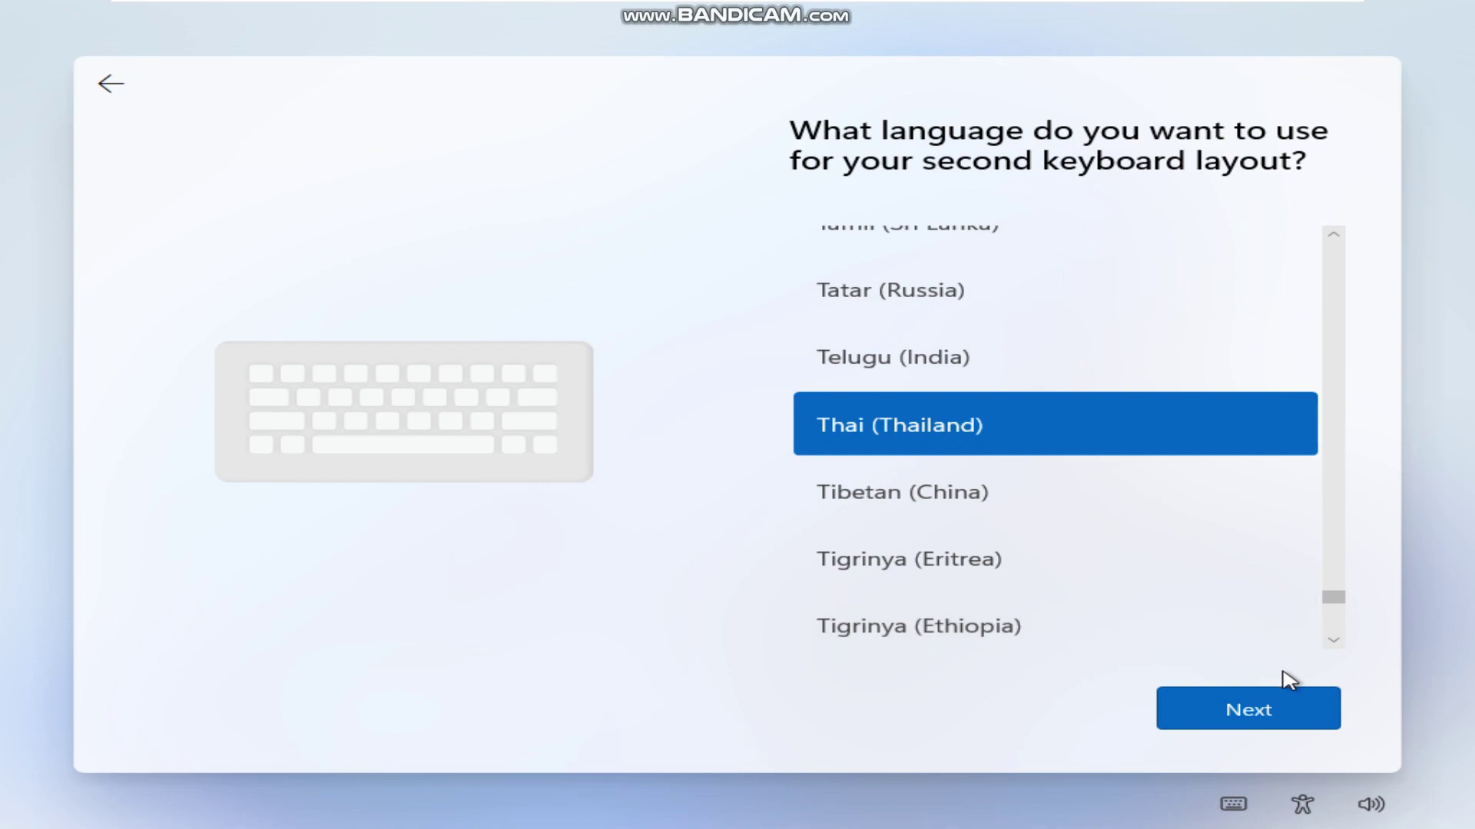
click(1271, 719)
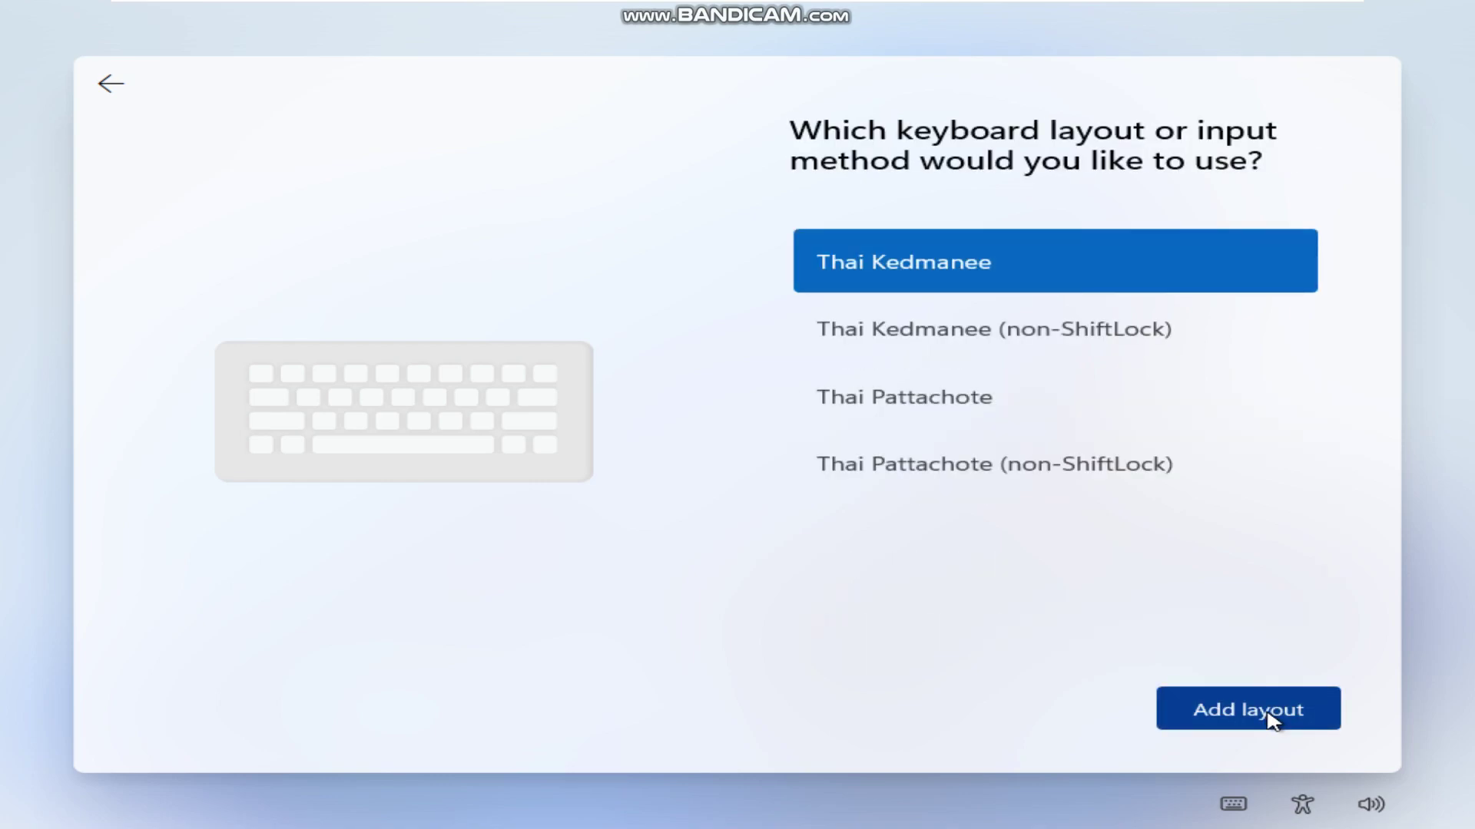
click(1269, 718)
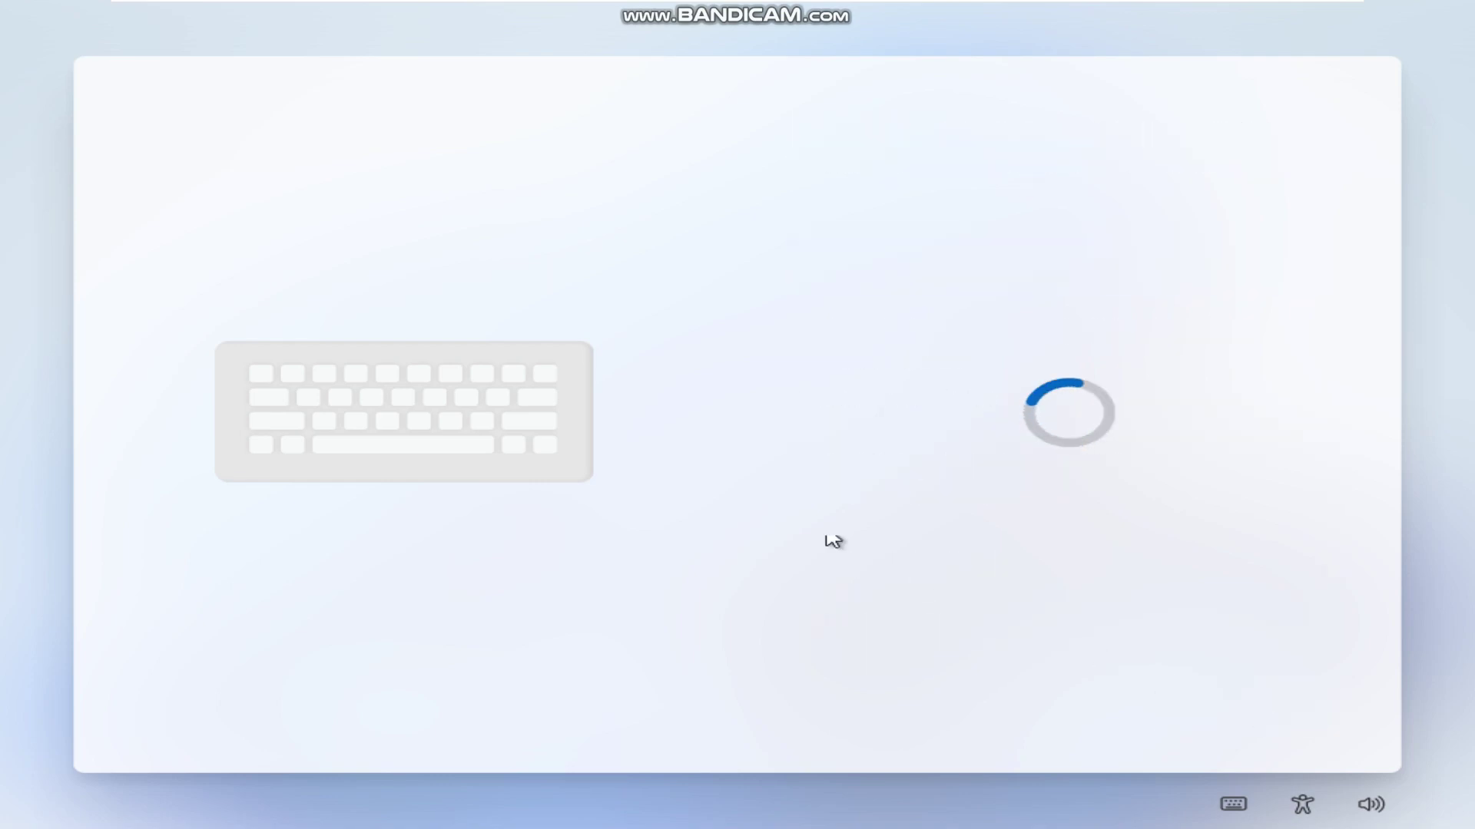
Continue past the network page without an internet connection
mouse_move(238, 7)
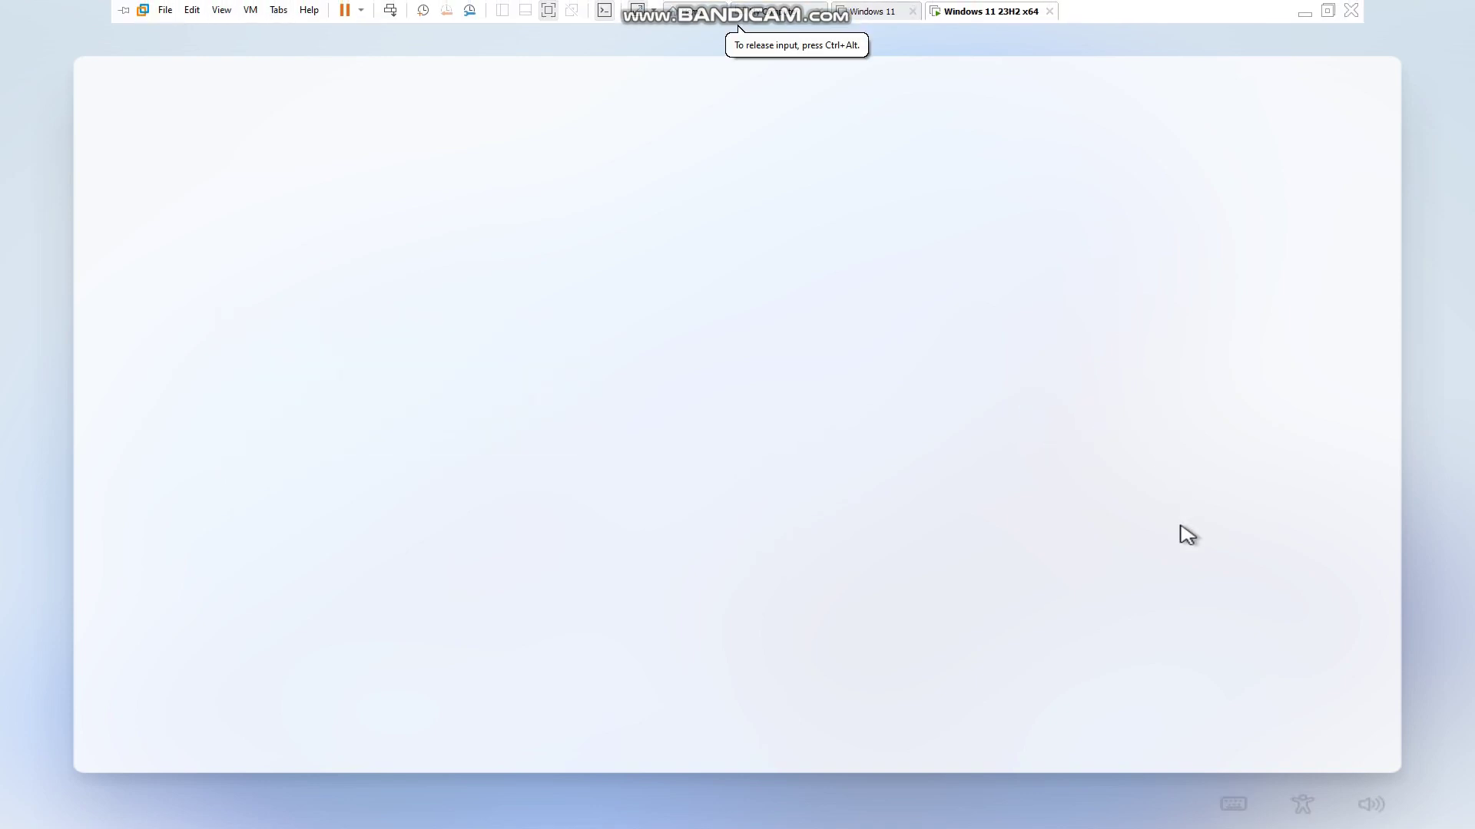
click(1089, 706)
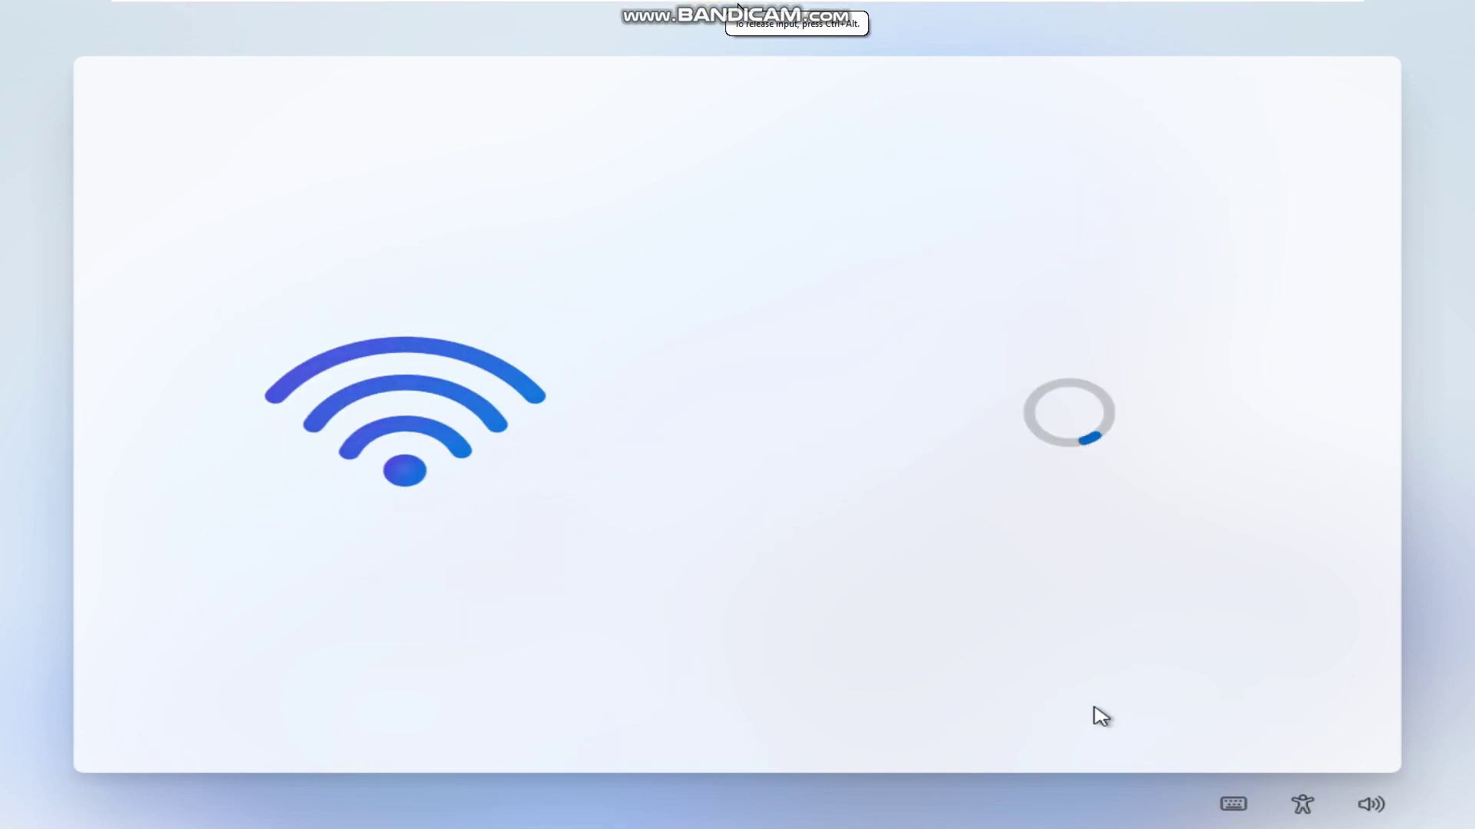
Proceed with the limited setup instead of connecting to a network
mouse_move(376, 8)
click(221, 6)
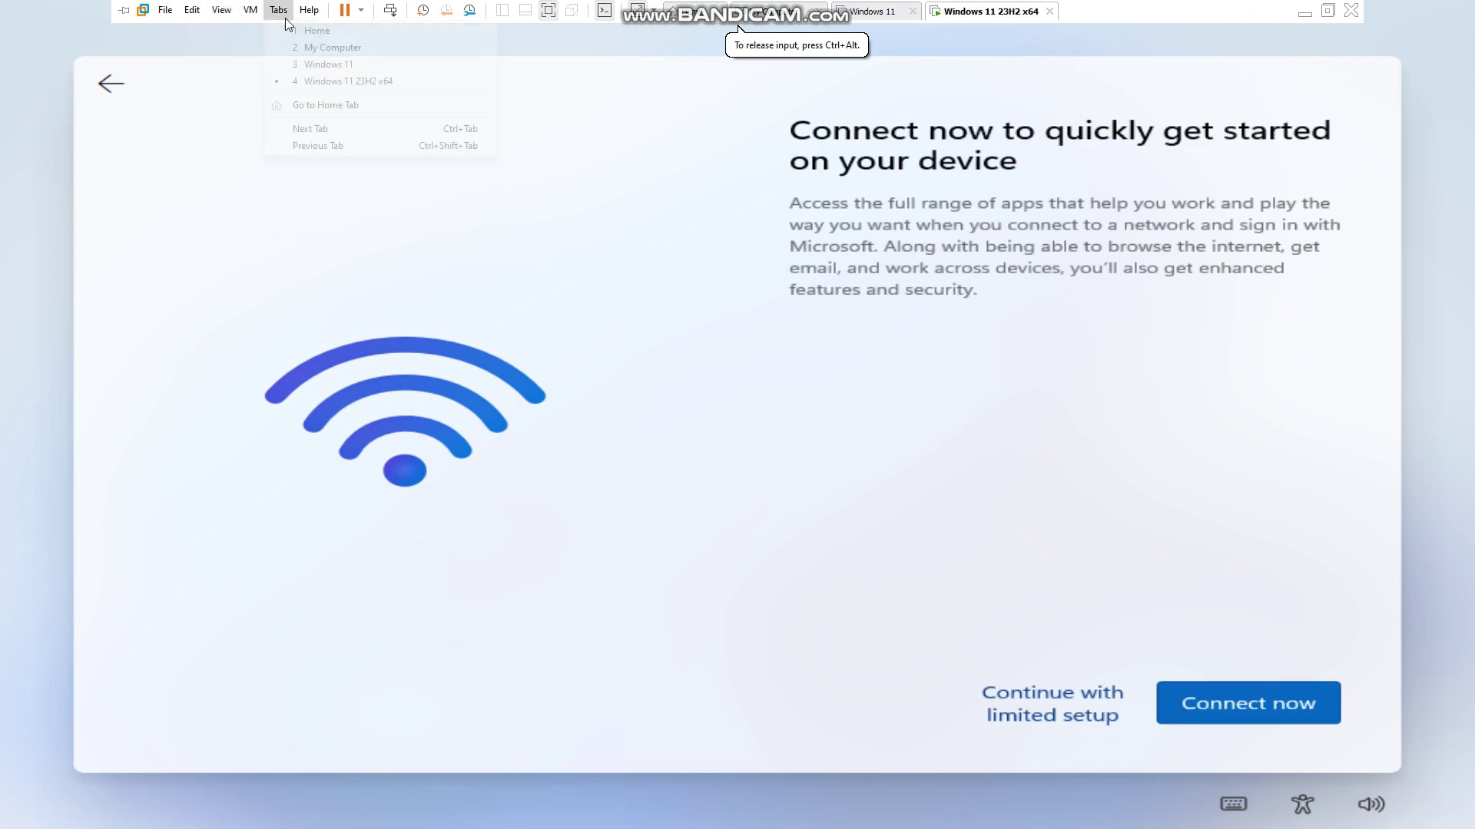
click(1039, 714)
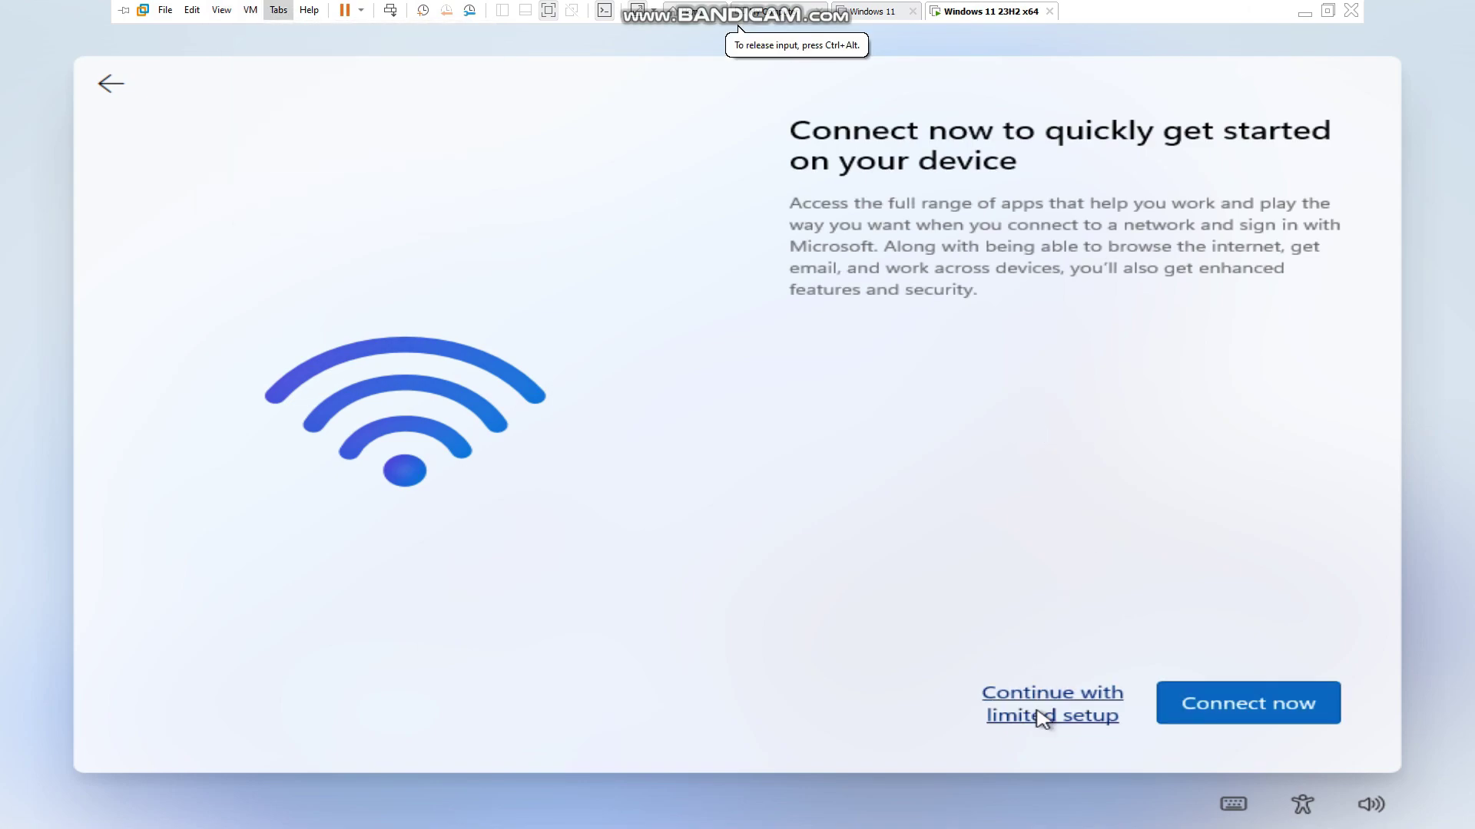
click(250, 9)
mouse_move(346, 47)
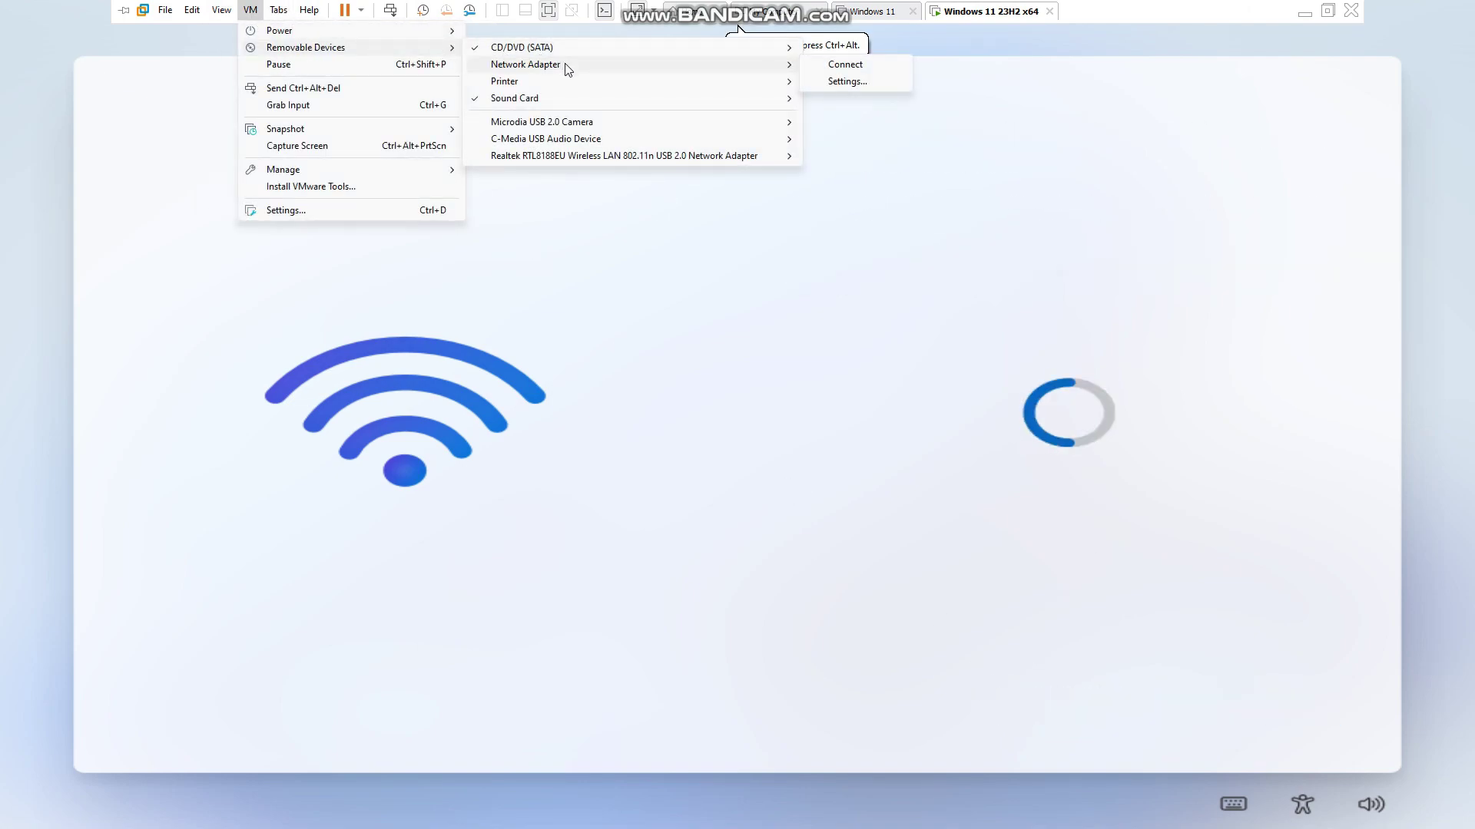
Create the local user account with the name Smart and leave its password blank
click(1038, 311)
text(Smart)
key(Return)
key(Return)
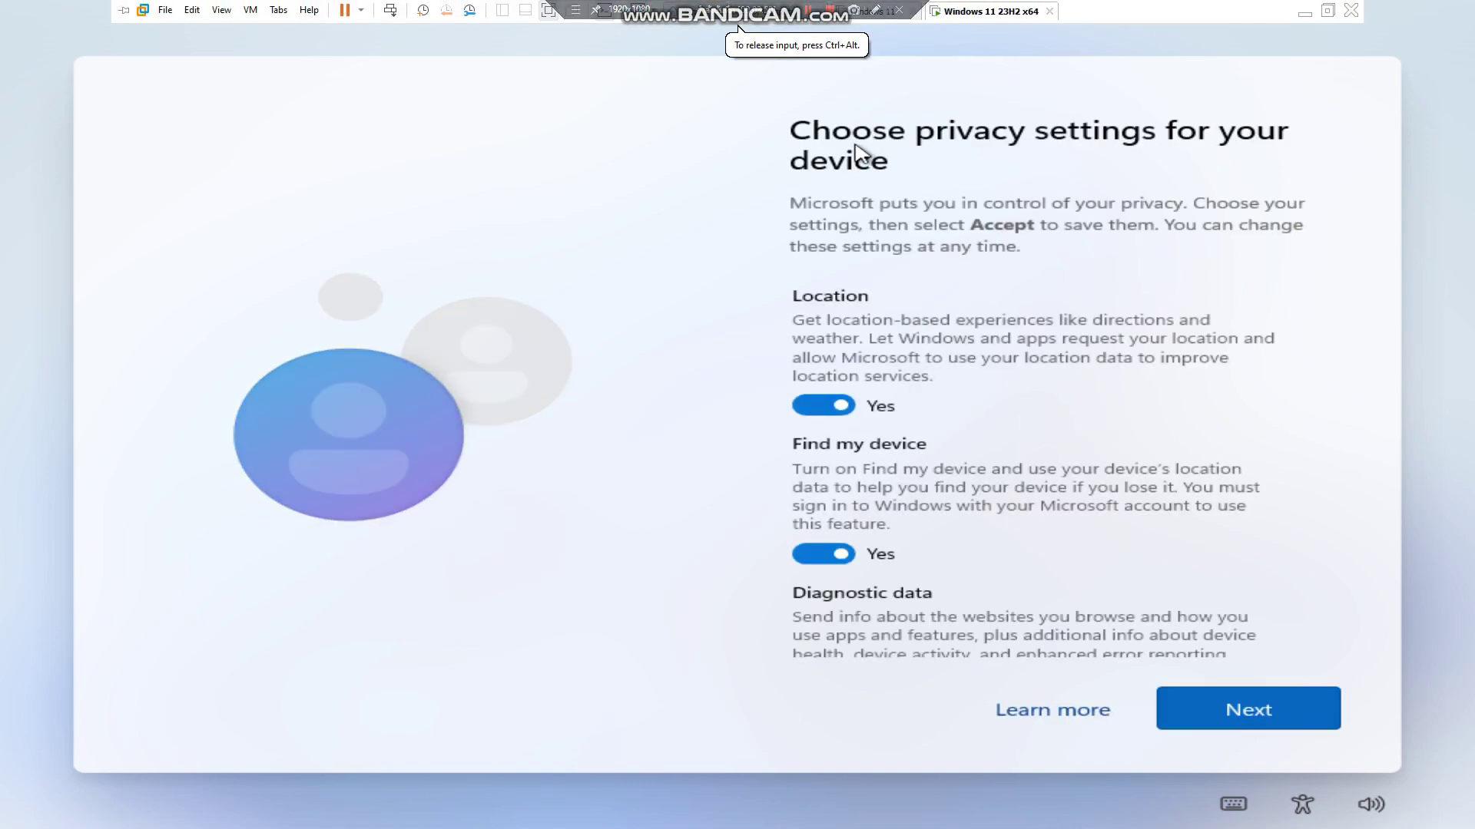
Turn off location, Find my device, optional diagnostic data, inking and typing, tailored experiences and advertising ID, and accept the privacy settings
click(834, 404)
click(845, 531)
scroll(847, 530, down, 3)
click(823, 380)
click(859, 507)
scroll(852, 530, down, 1)
click(841, 603)
scroll(838, 584, down, 4)
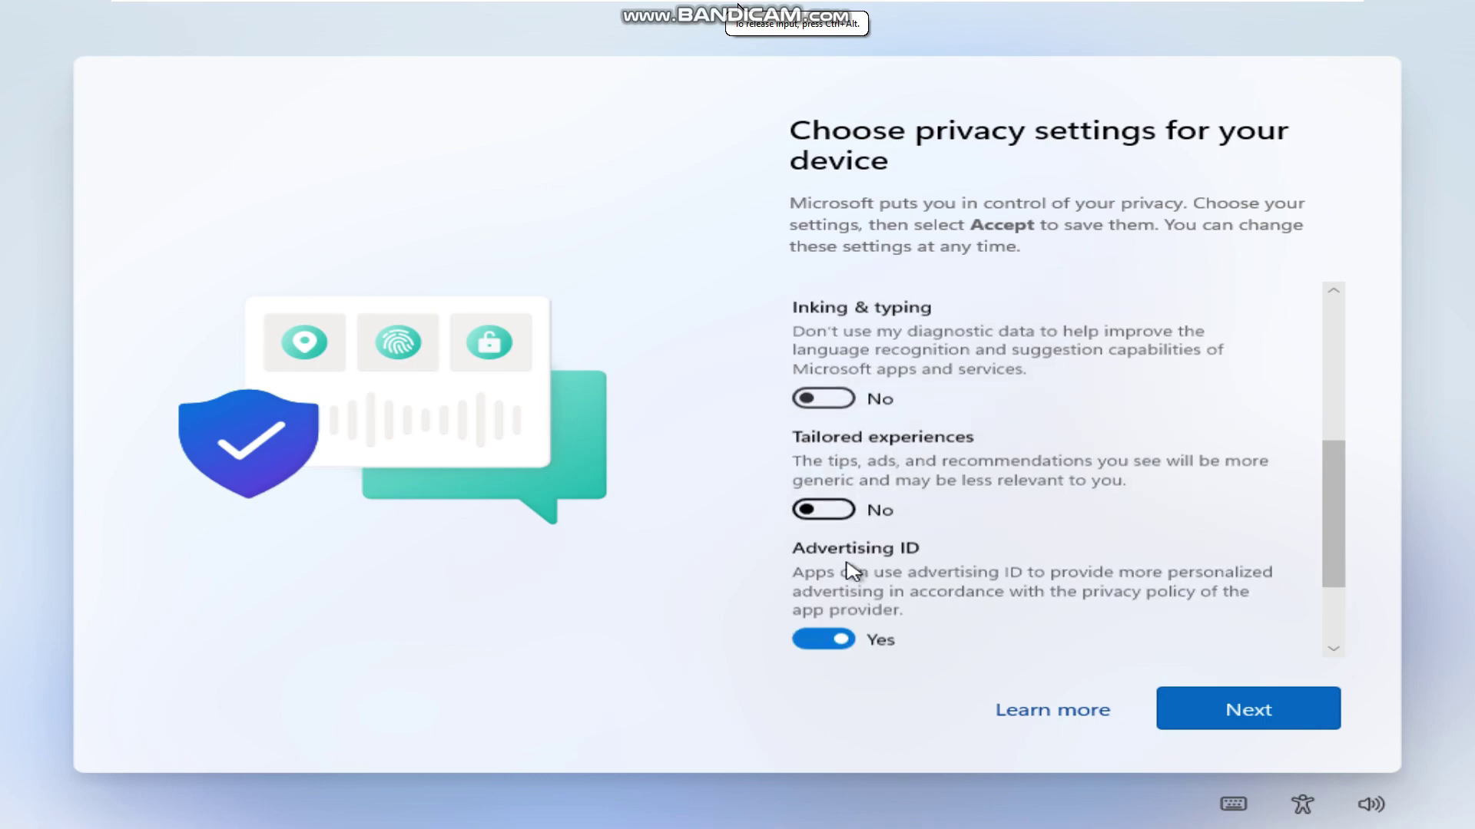
click(833, 538)
click(1222, 713)
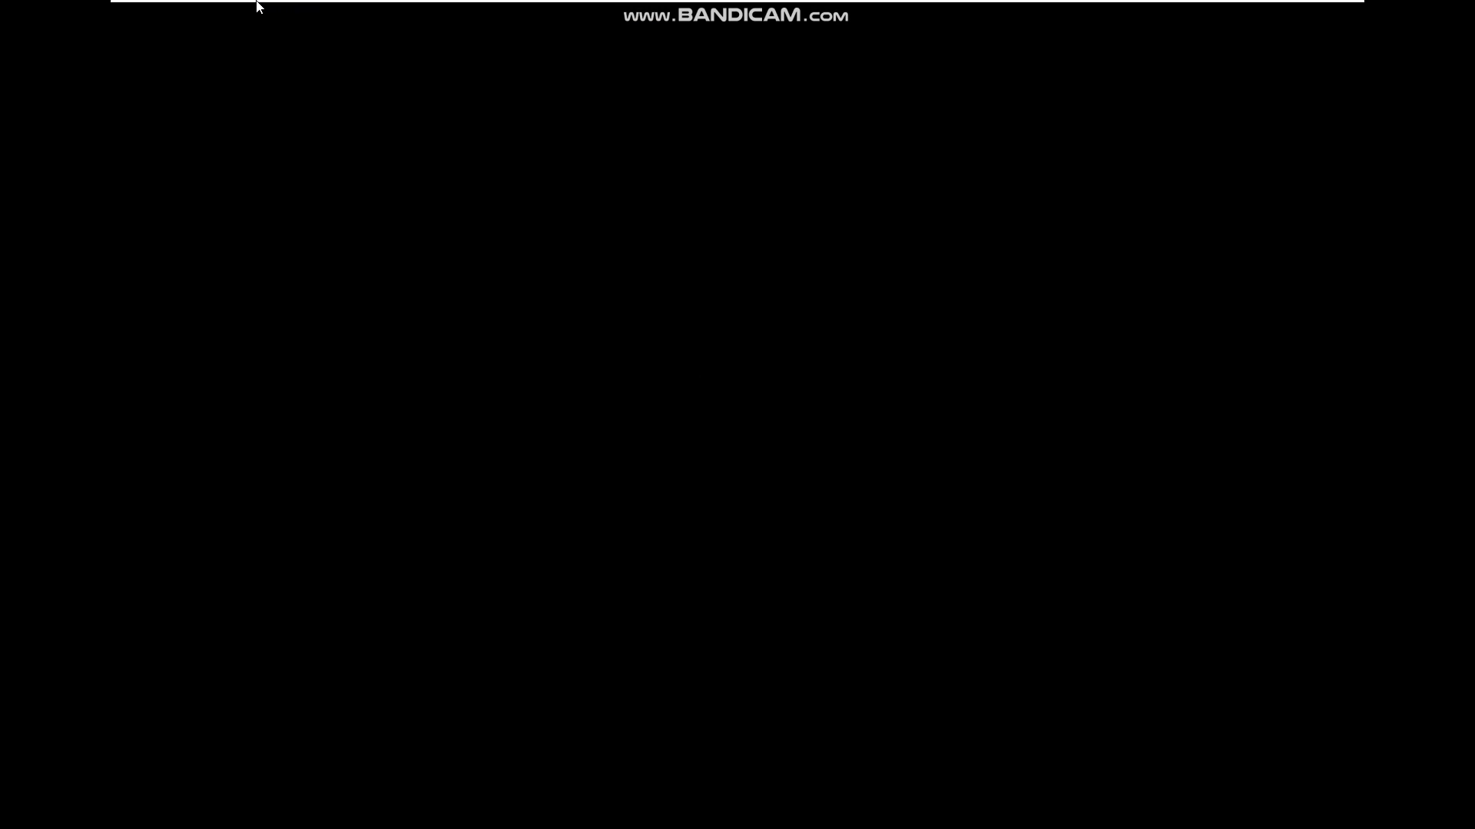
Connect the virtual machine's network adapter while Windows finishes preparing the account
click(251, 9)
mouse_move(461, 47)
mouse_move(583, 62)
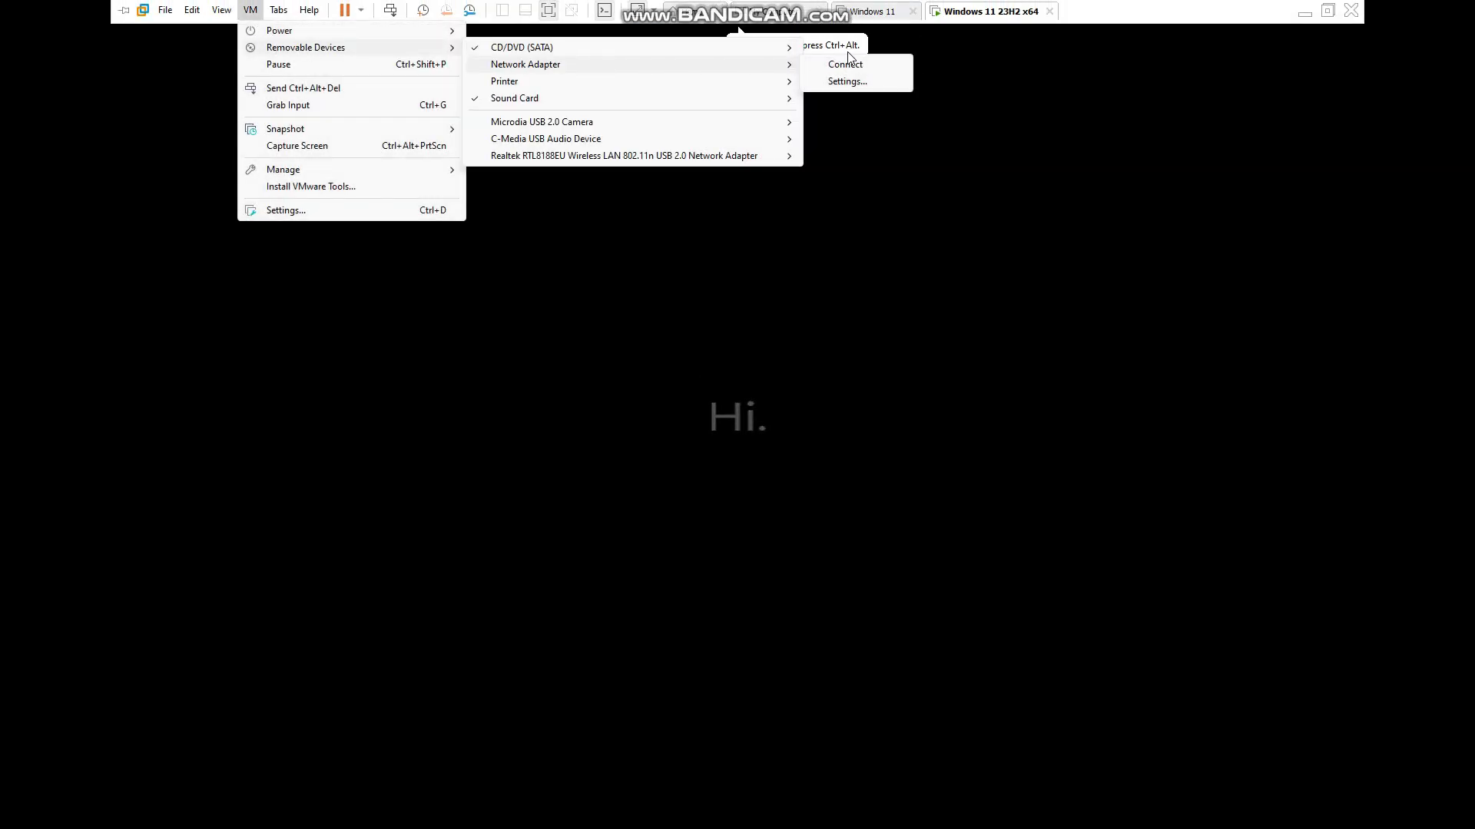
click(870, 68)
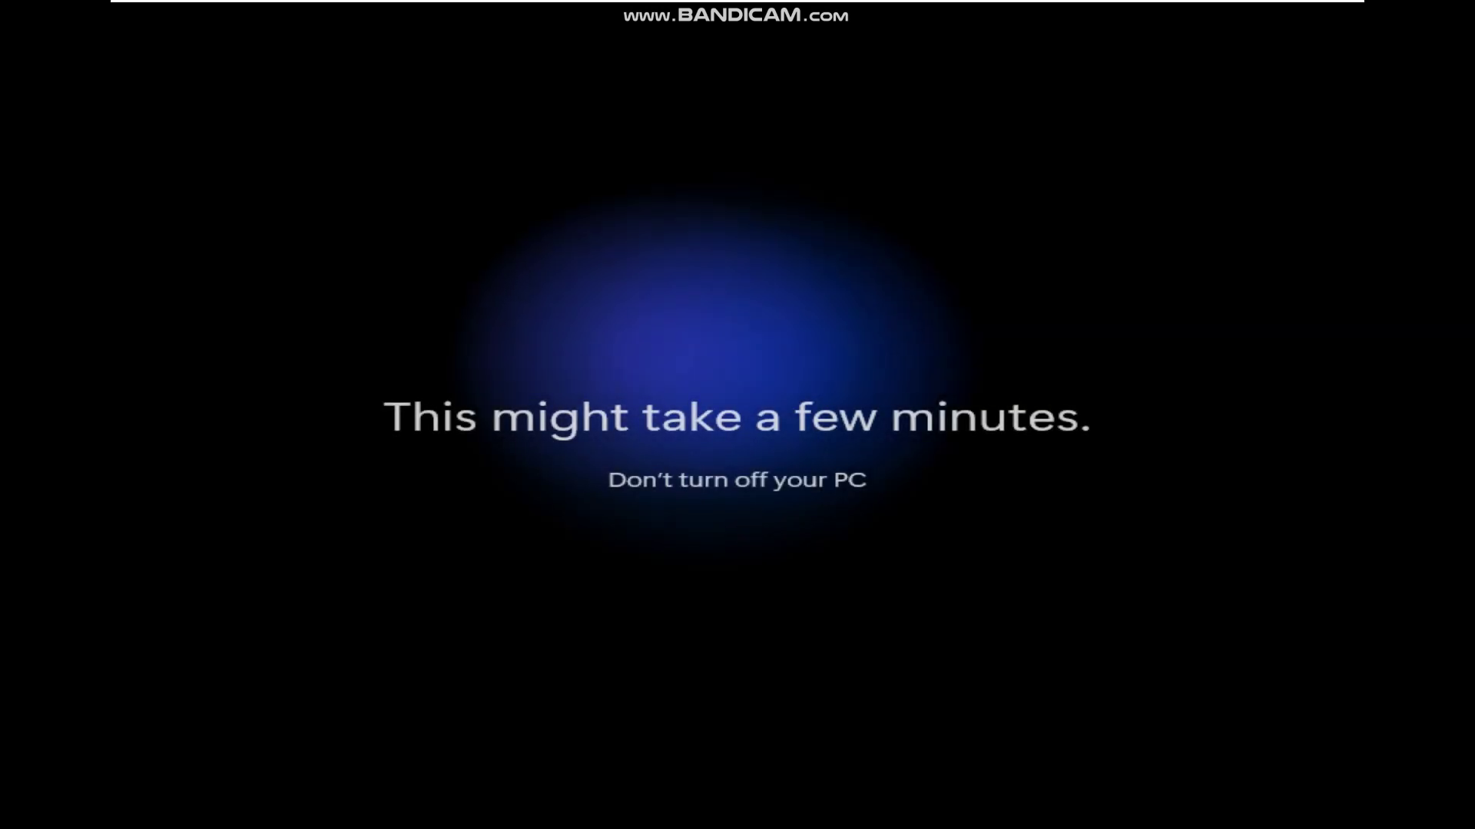
mouse_move(706, 3)
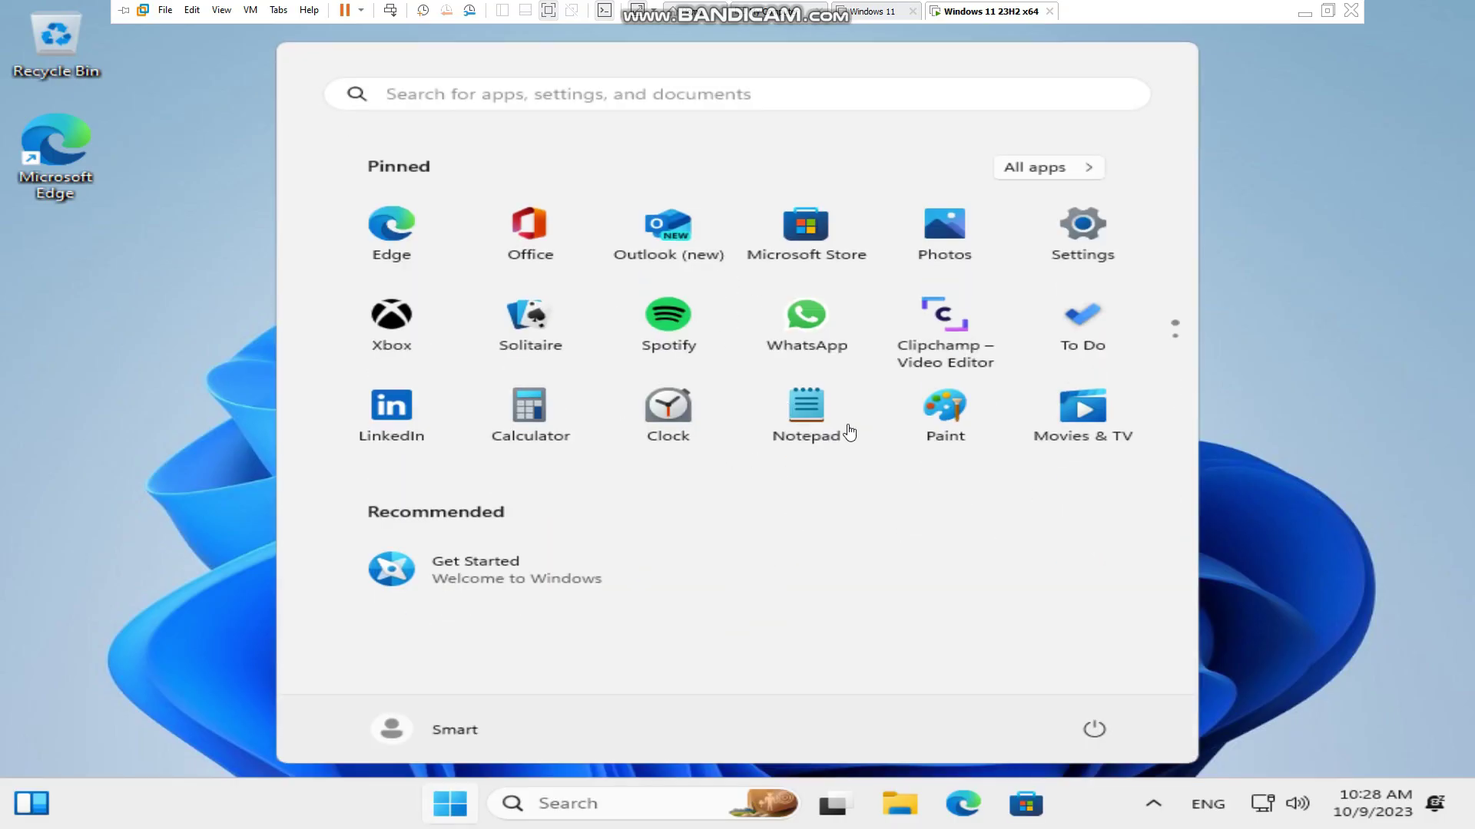
Open the taskbar settings and turn on the Pen menu and Virtual touchpad system tray icons
click(1063, 167)
click(1051, 175)
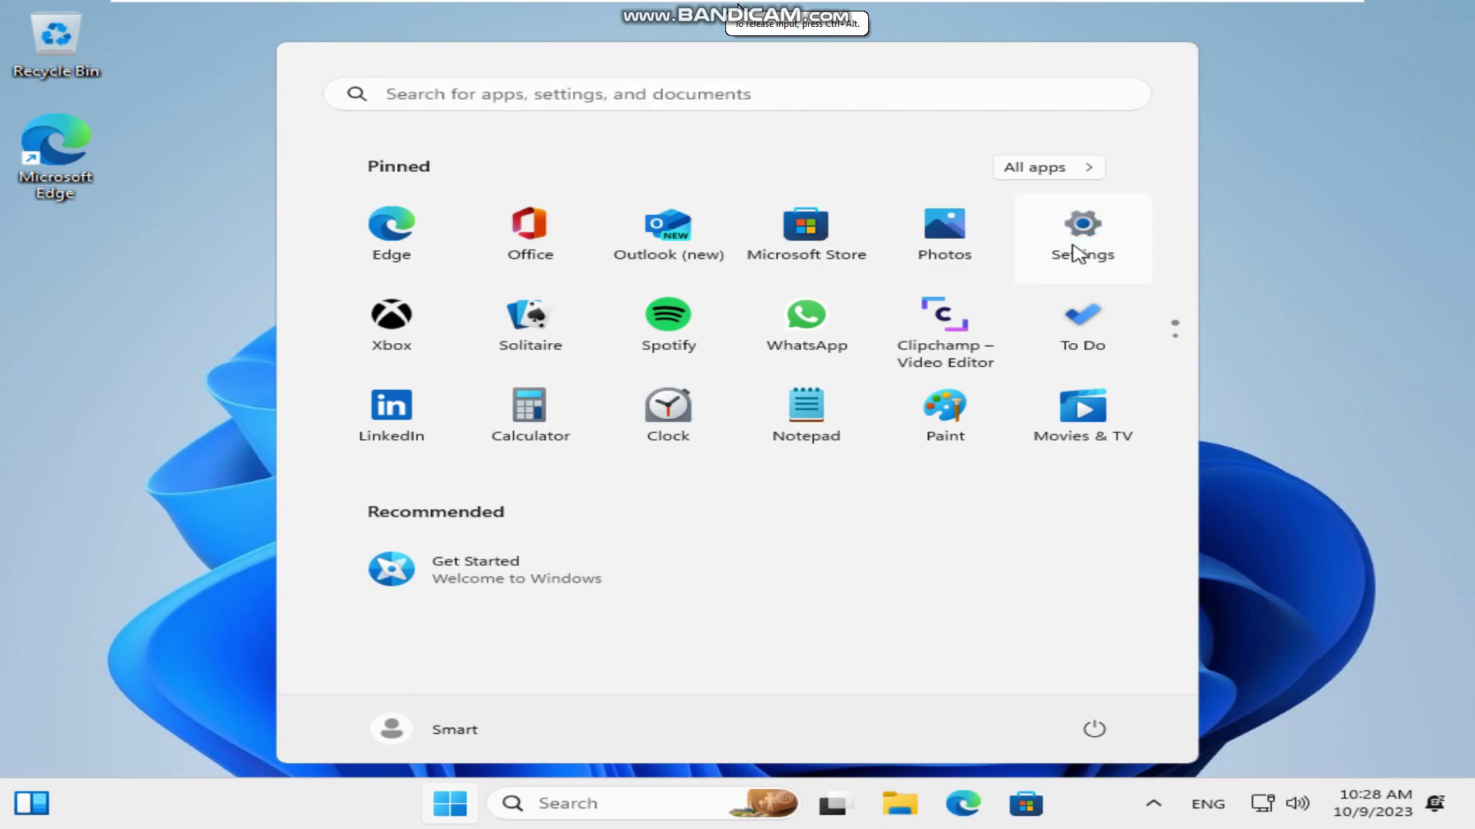
click(1060, 262)
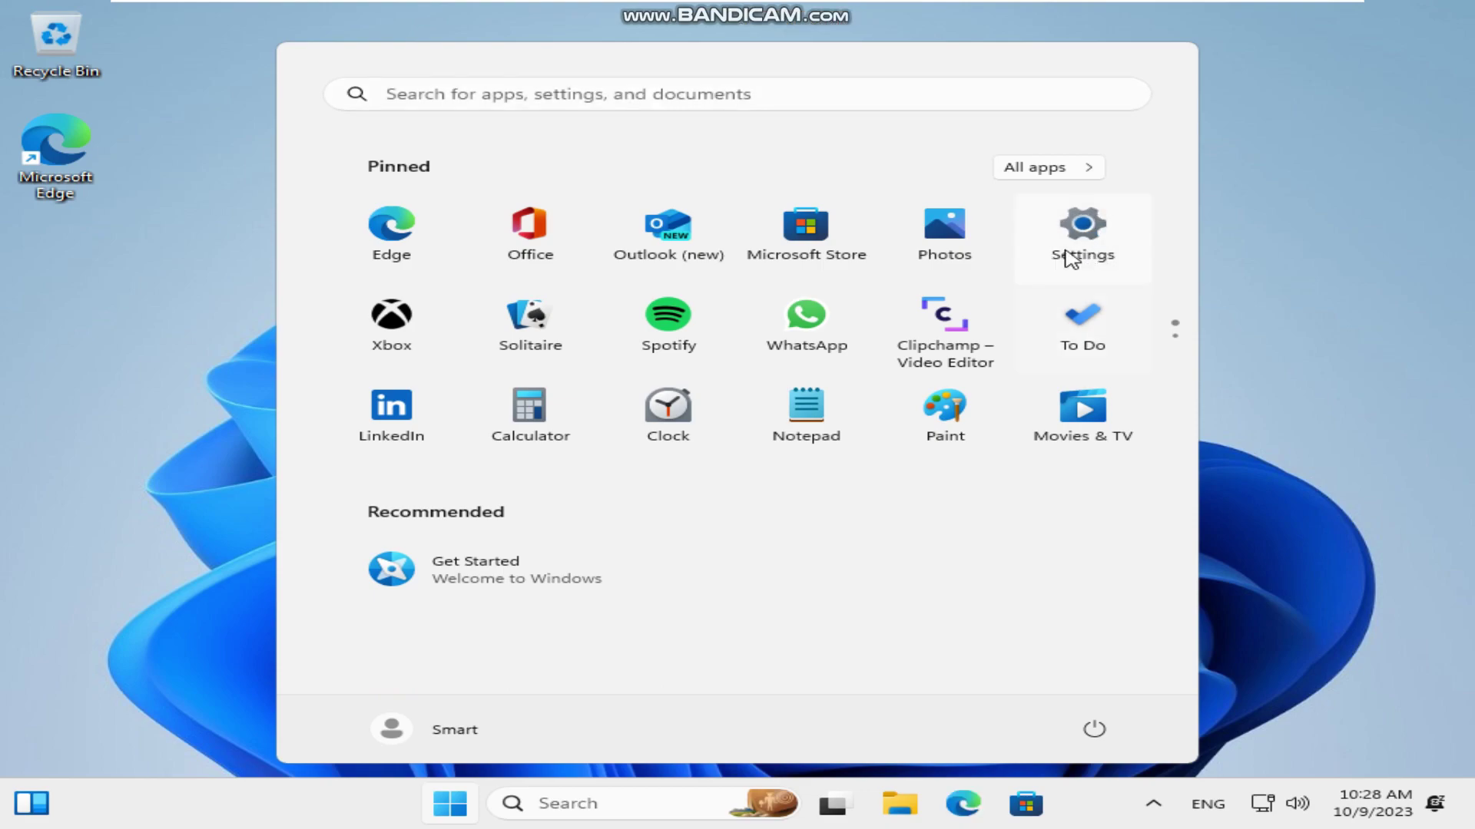
right_click(334, 796)
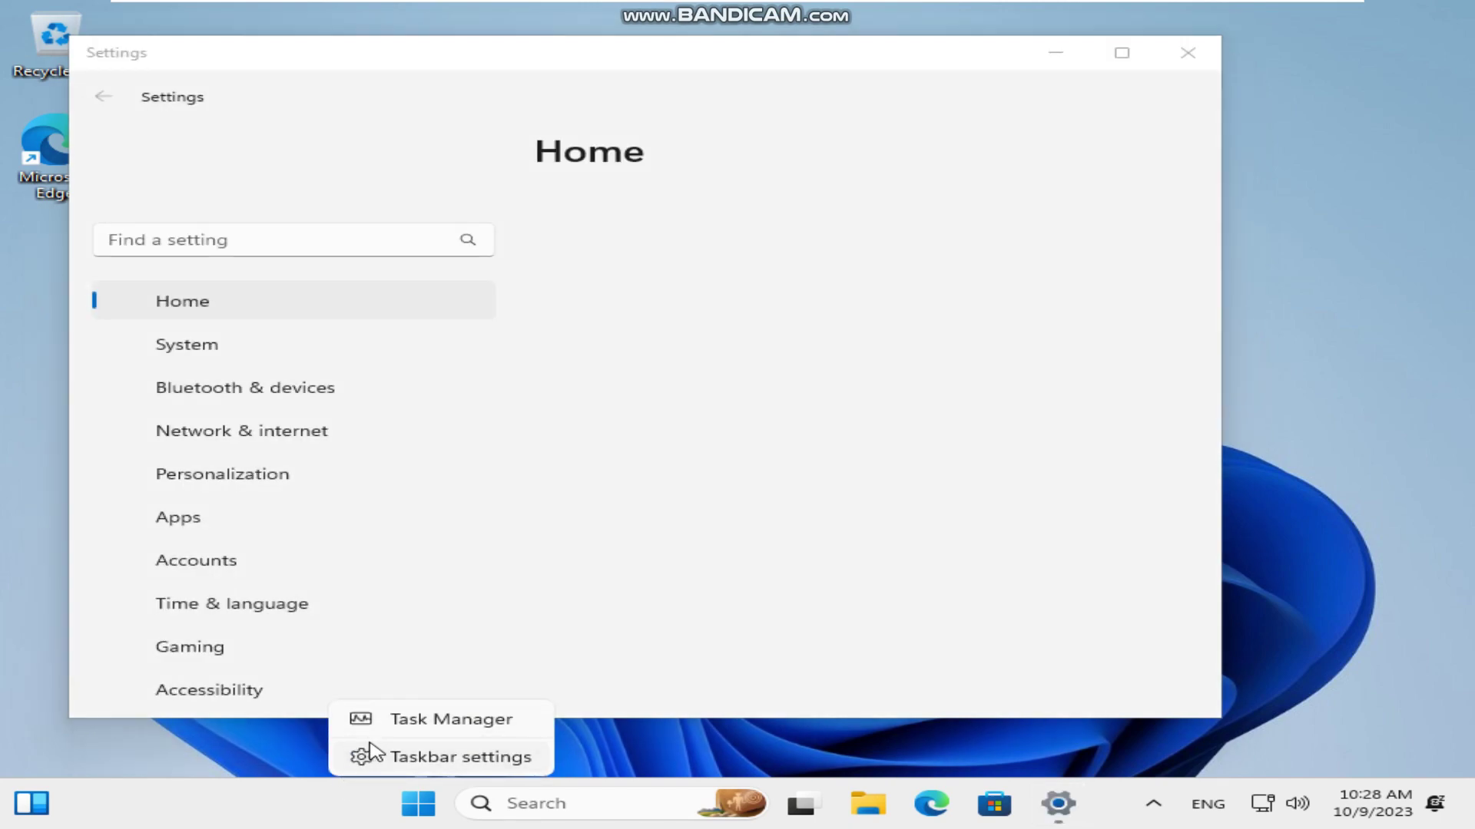
click(369, 752)
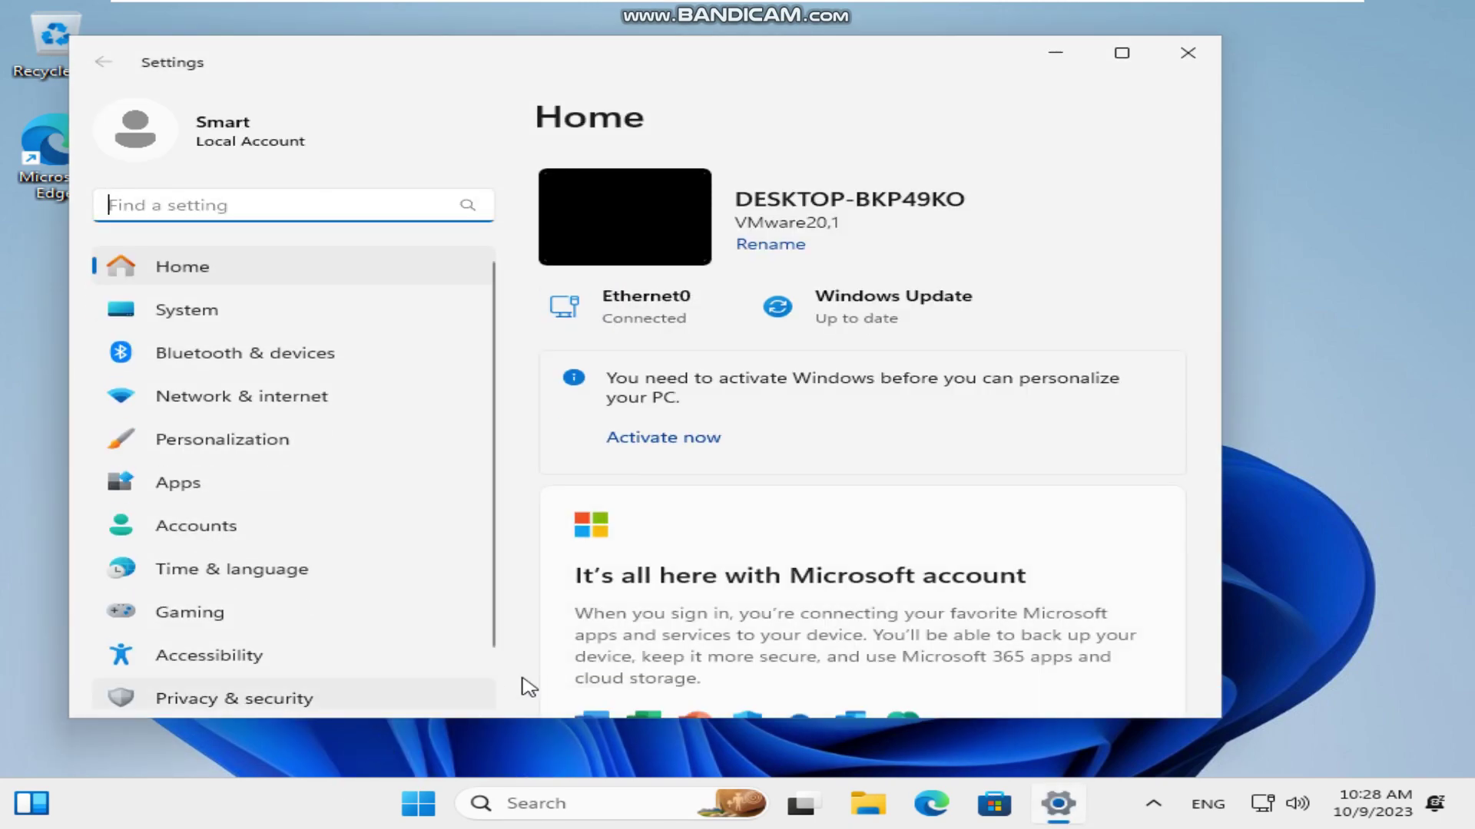
scroll(940, 484, down, 3)
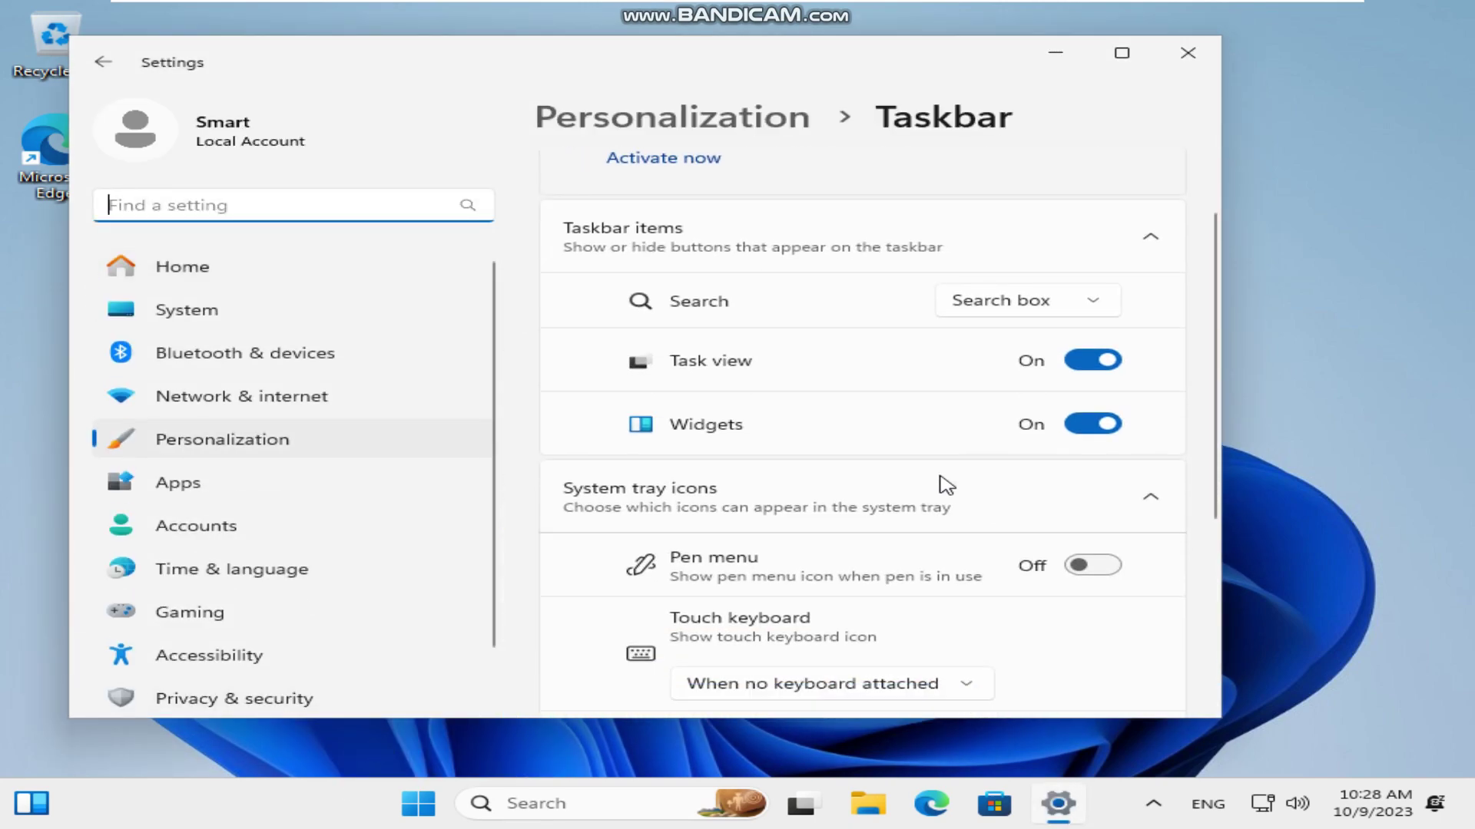
click(1095, 480)
click(1078, 662)
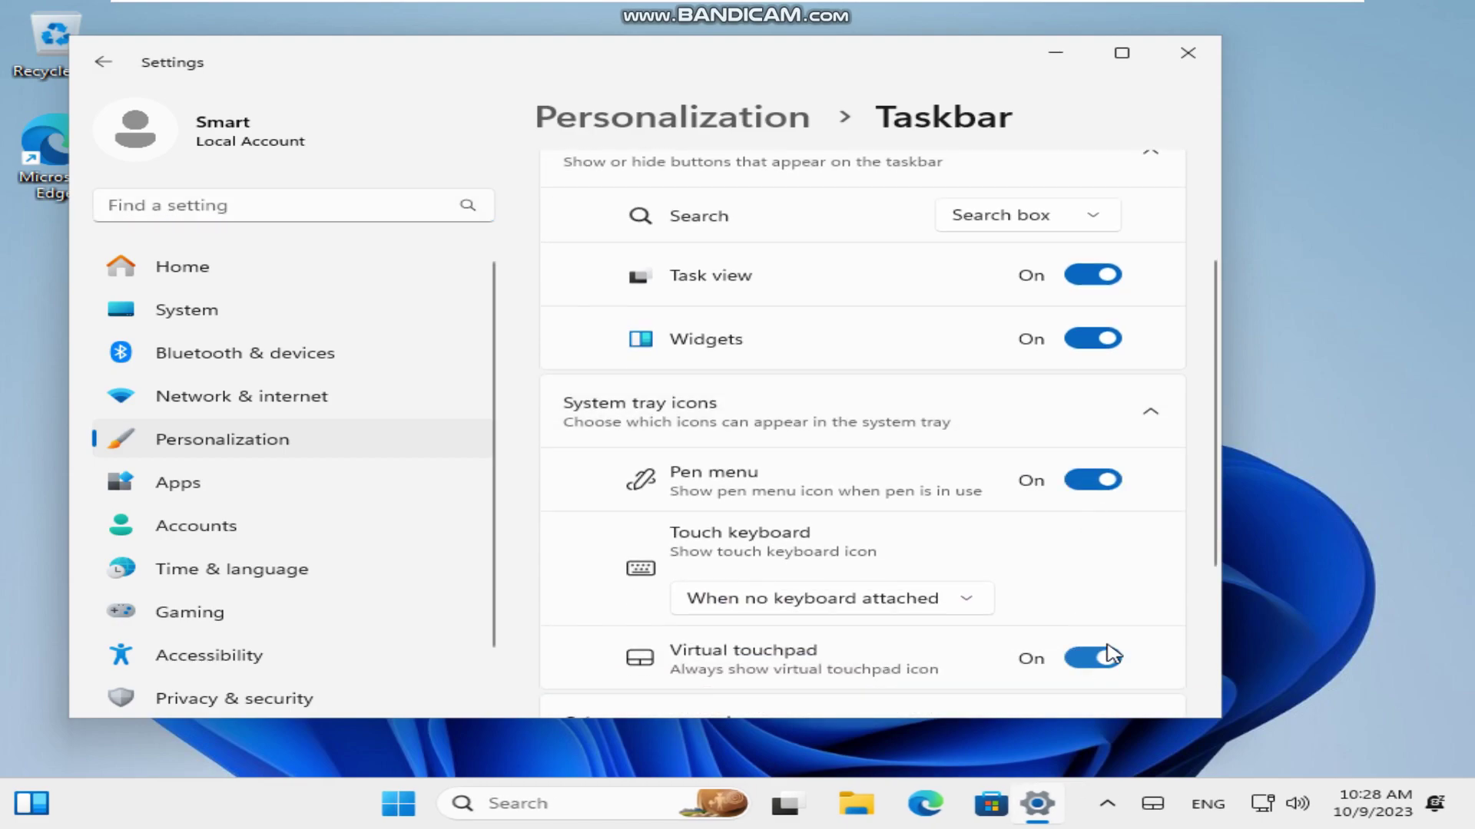
Set the touch keyboard's system tray icon to show Always
scroll(1070, 602, down, 4)
scroll(946, 565, up, 1)
scroll(950, 563, up, 4)
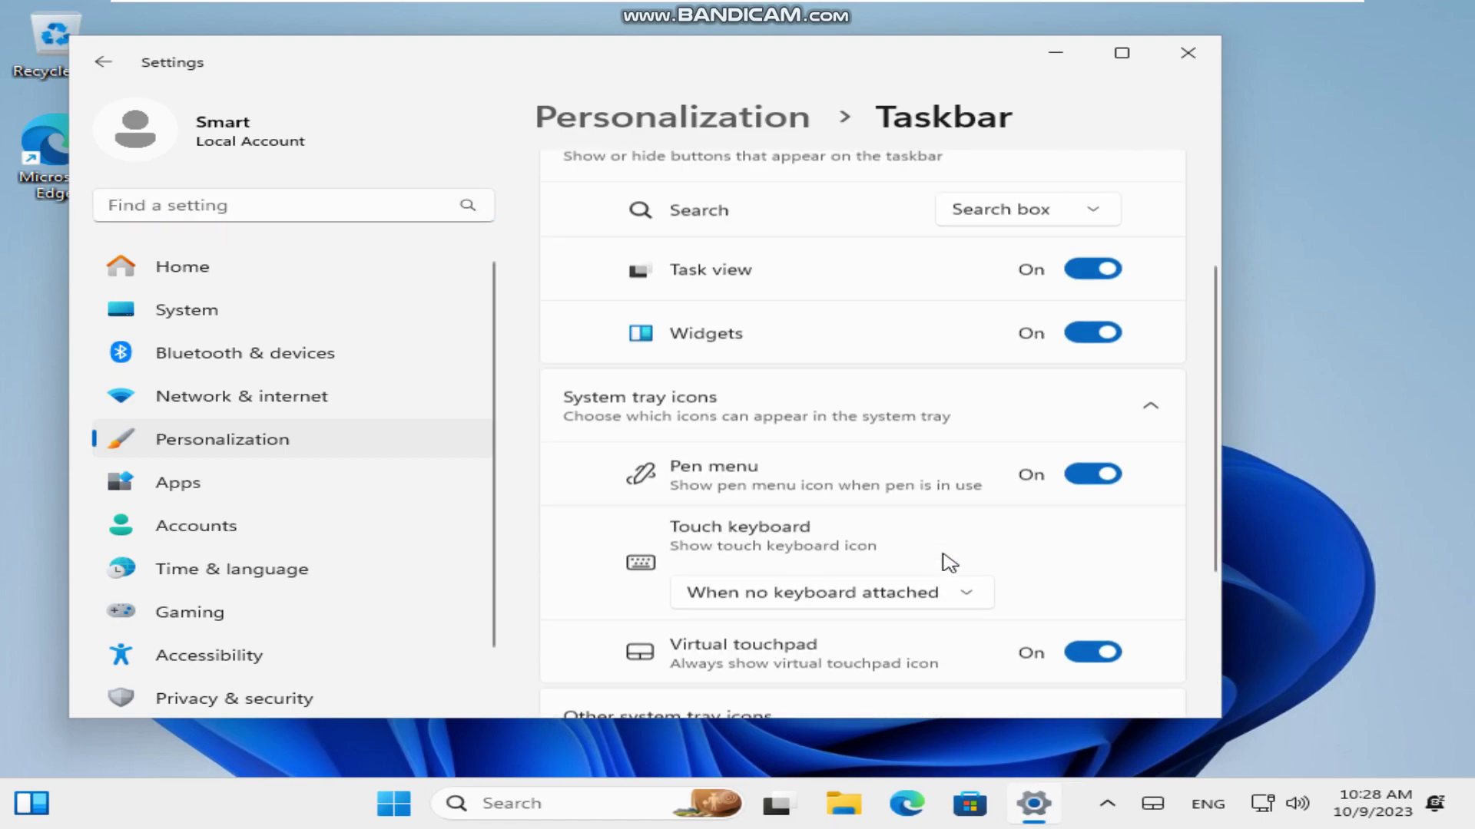
click(996, 305)
click(787, 328)
scroll(823, 438, down, 4)
click(822, 438)
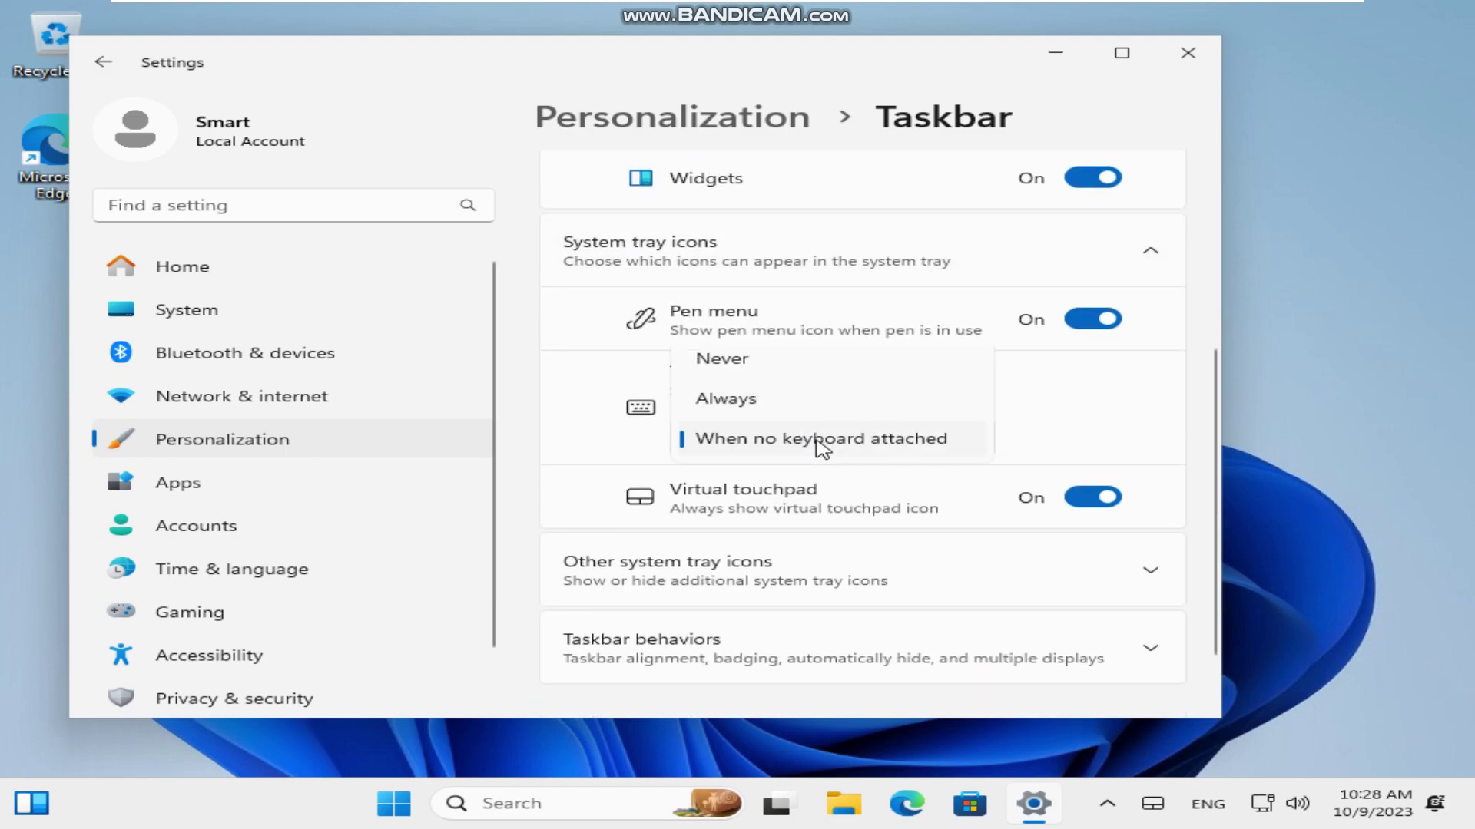
click(829, 397)
Expand the other tray icons and taskbar behaviors, enable seconds in the system tray clock, and close Settings
click(784, 503)
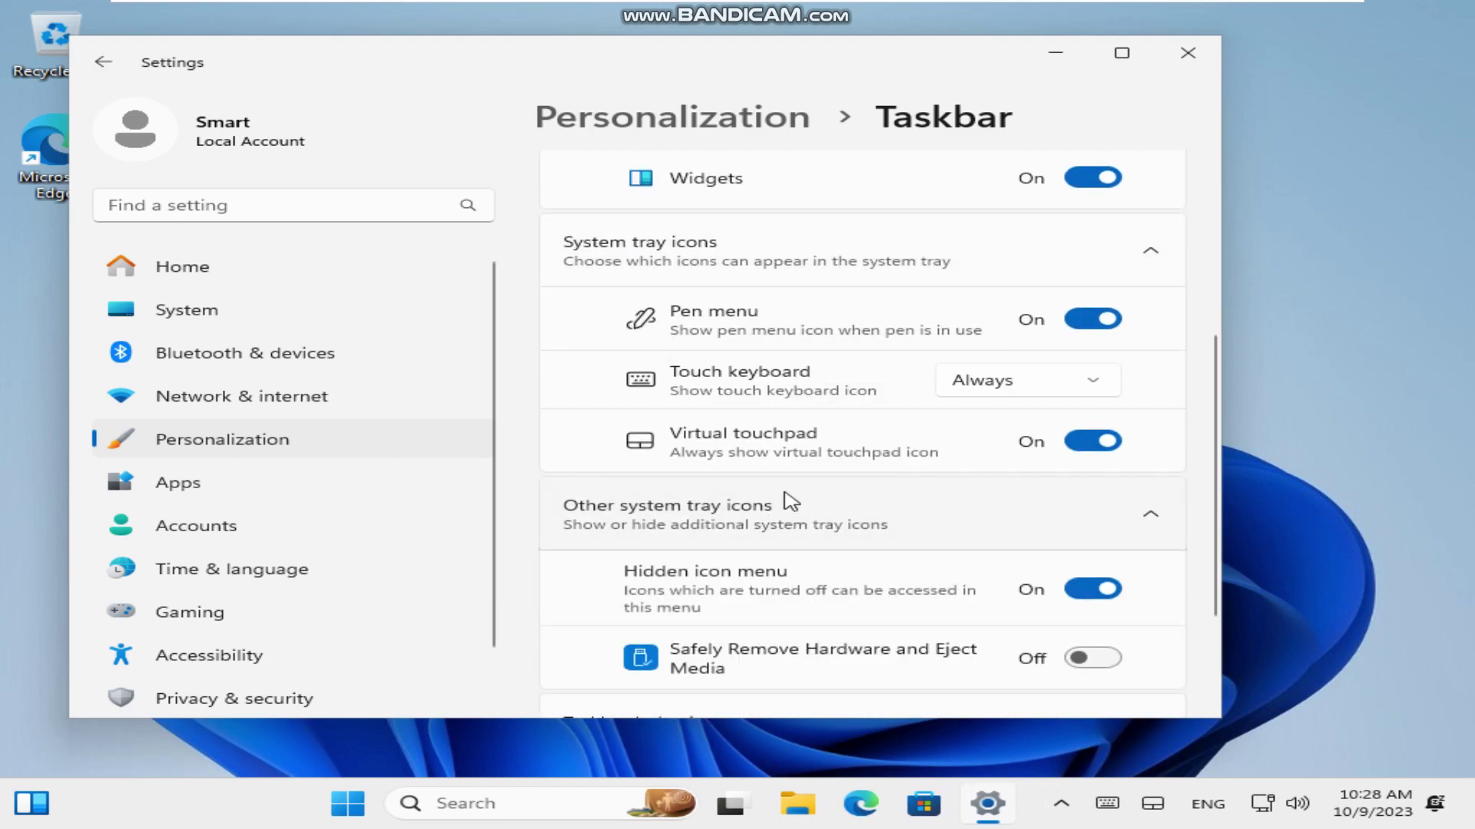
click(799, 569)
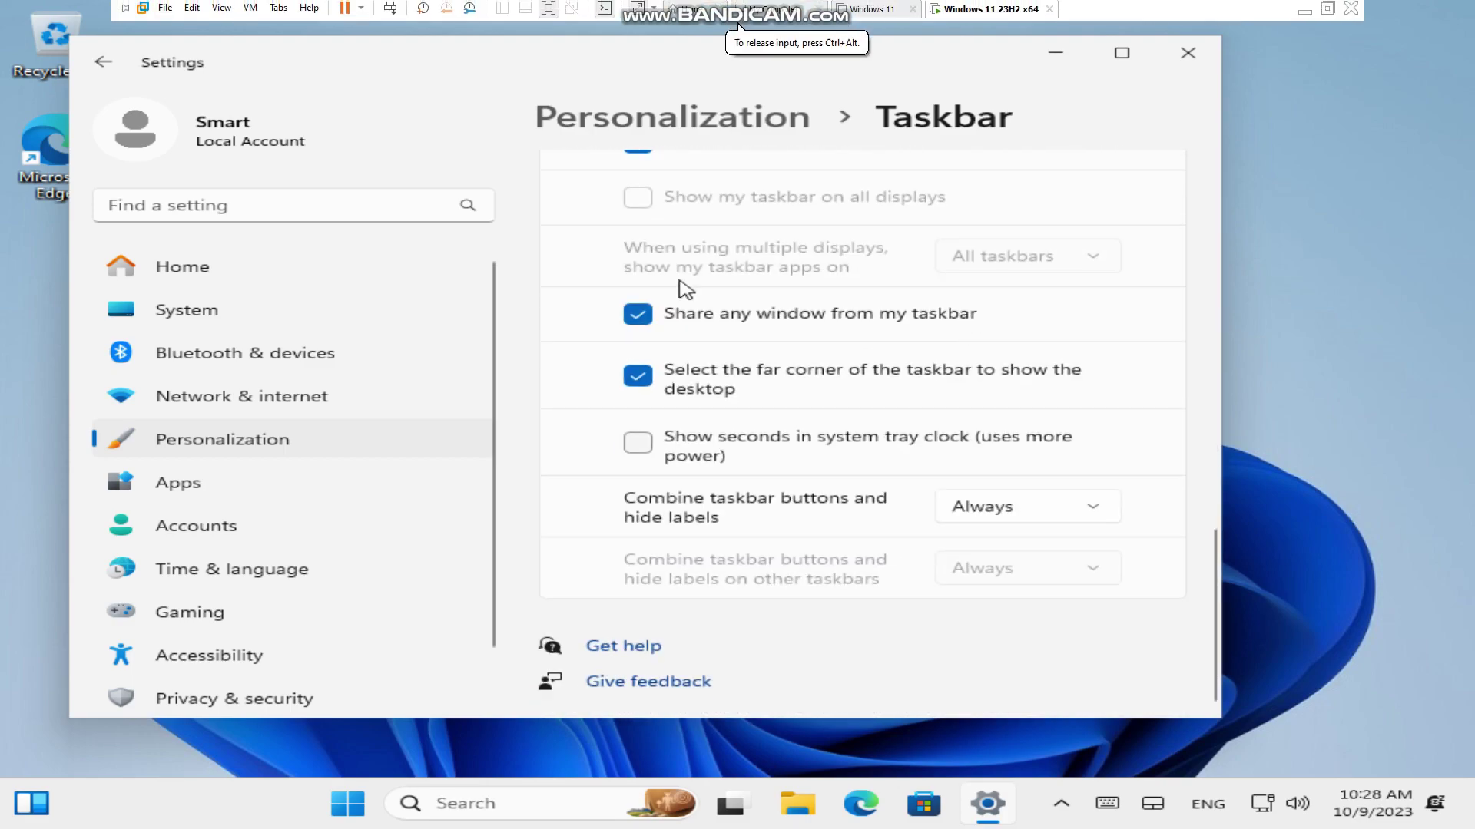
click(691, 459)
scroll(695, 465, up, 3)
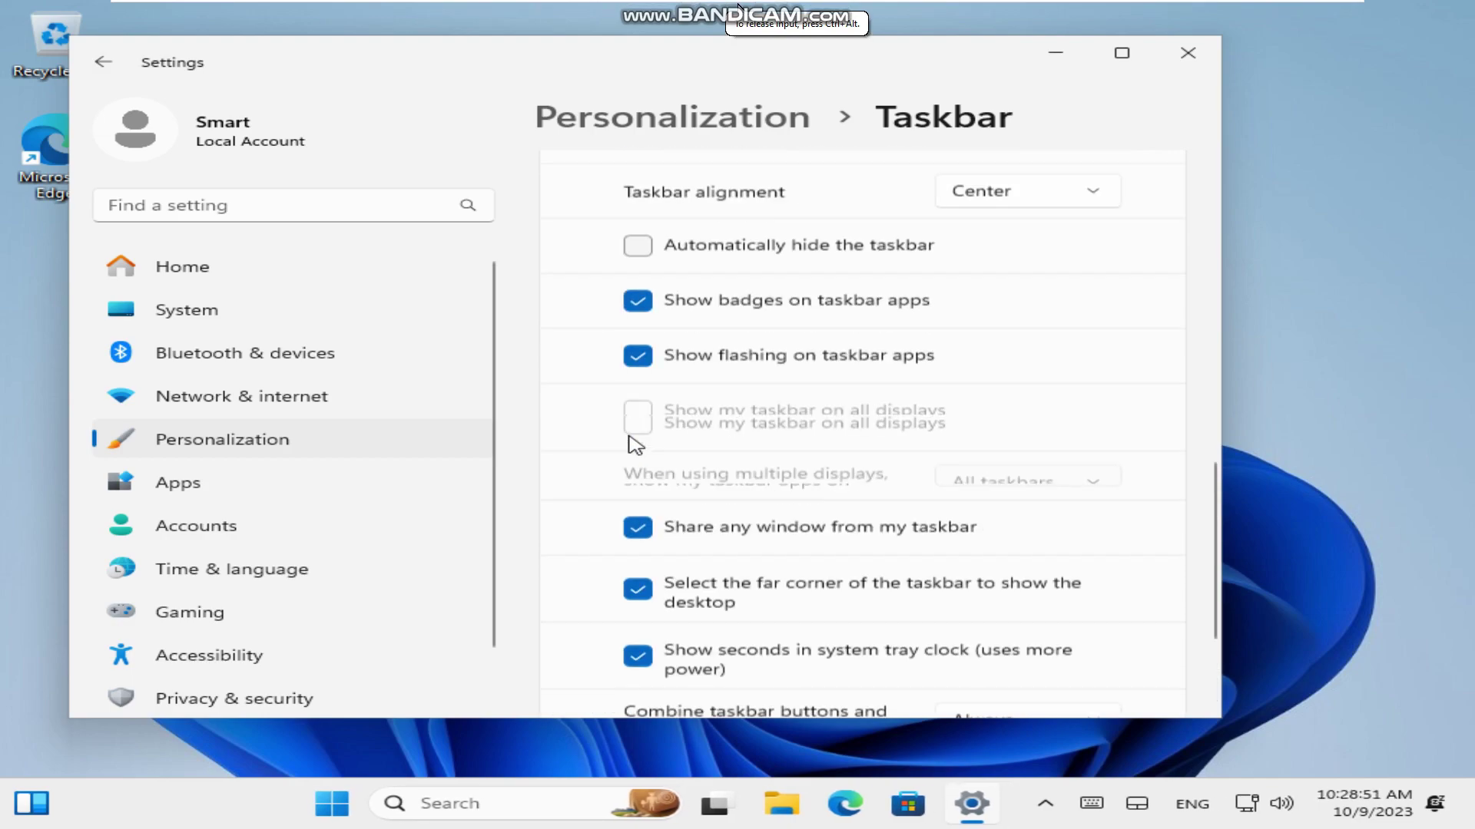
scroll(407, 492, down, 1)
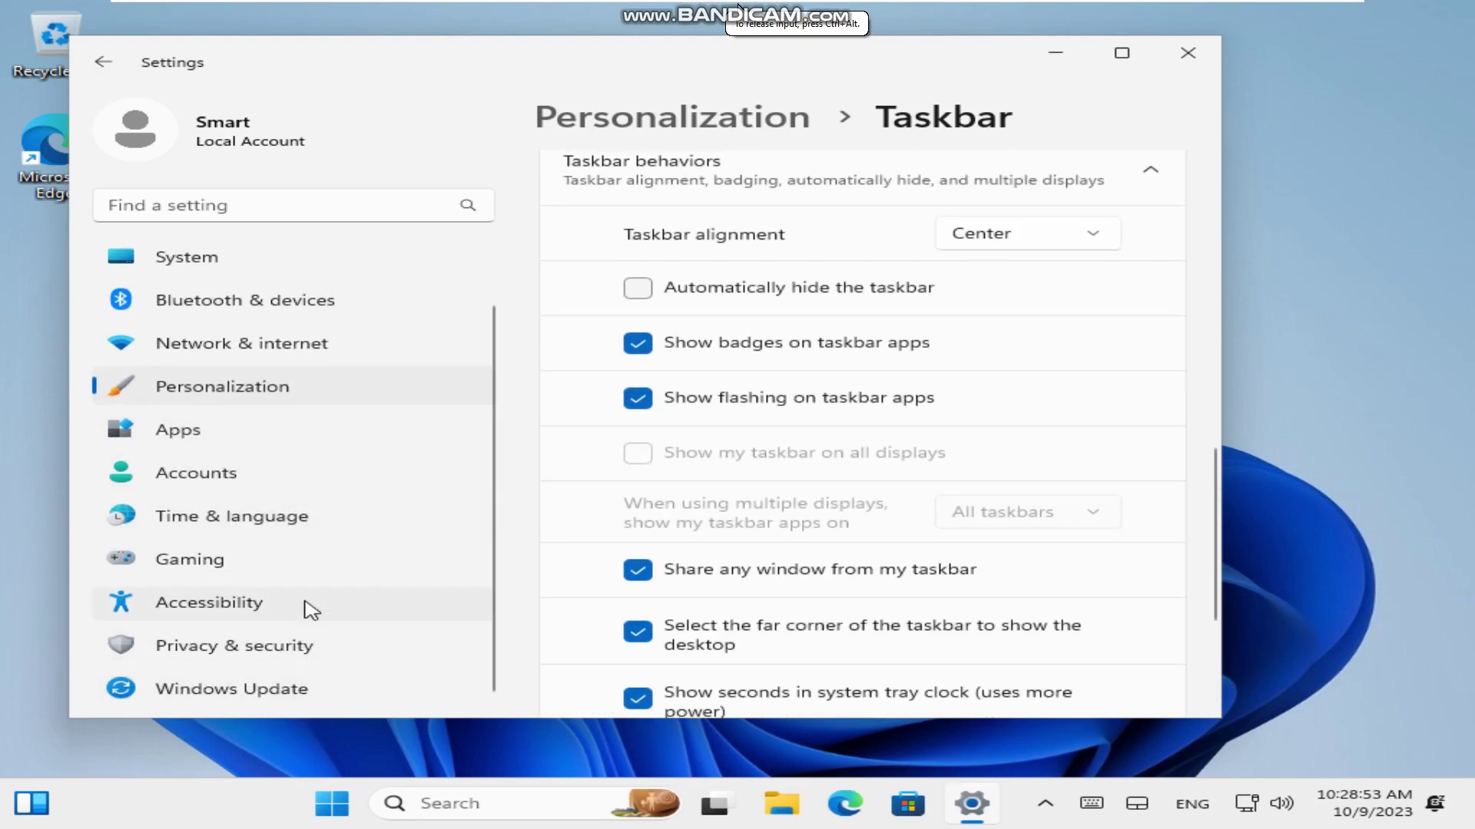
click(1187, 52)
Connect the VMware Tools installer disc to the virtual machine
mouse_move(332, 11)
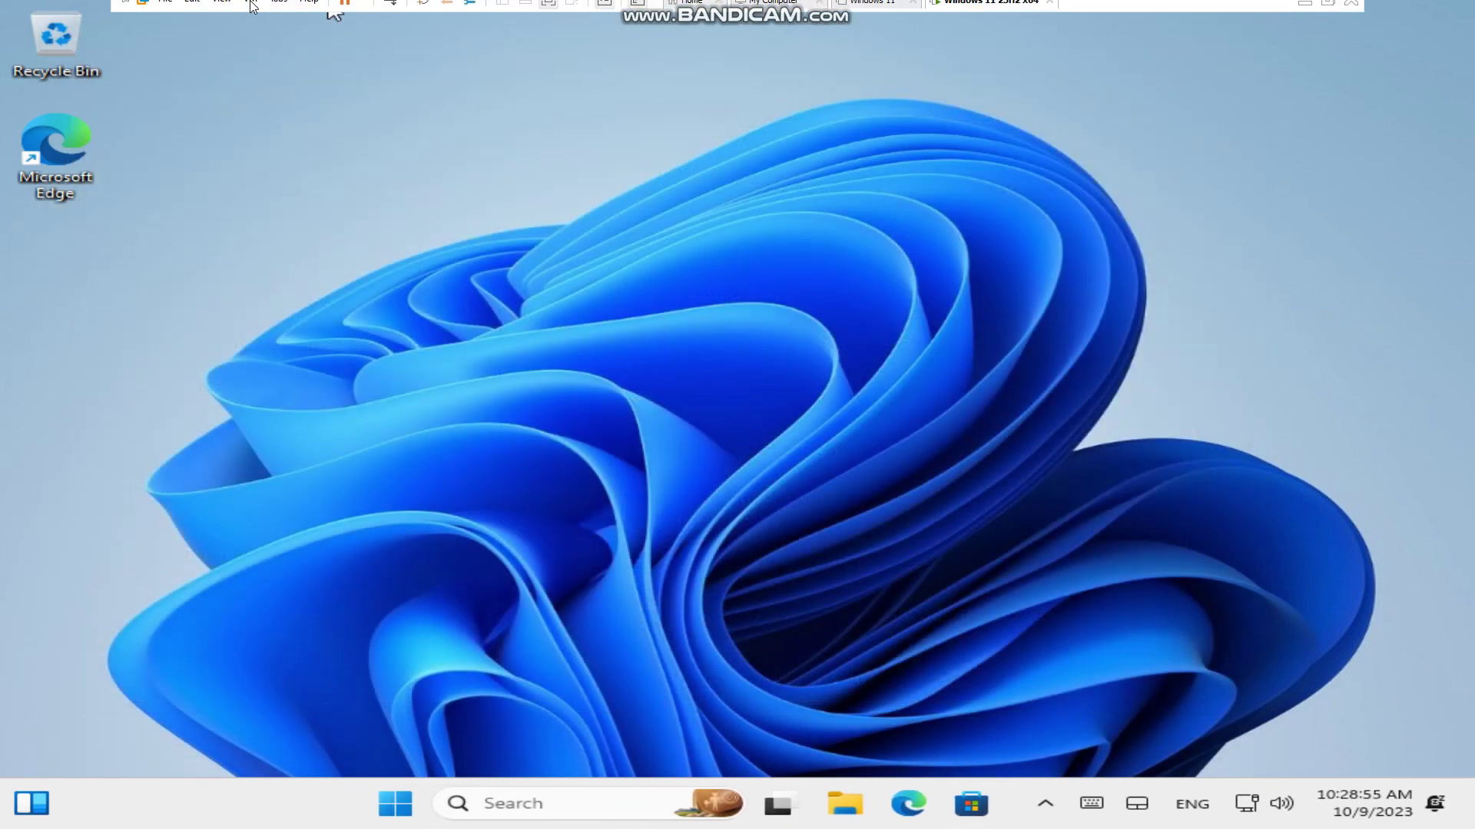
click(251, 9)
click(311, 187)
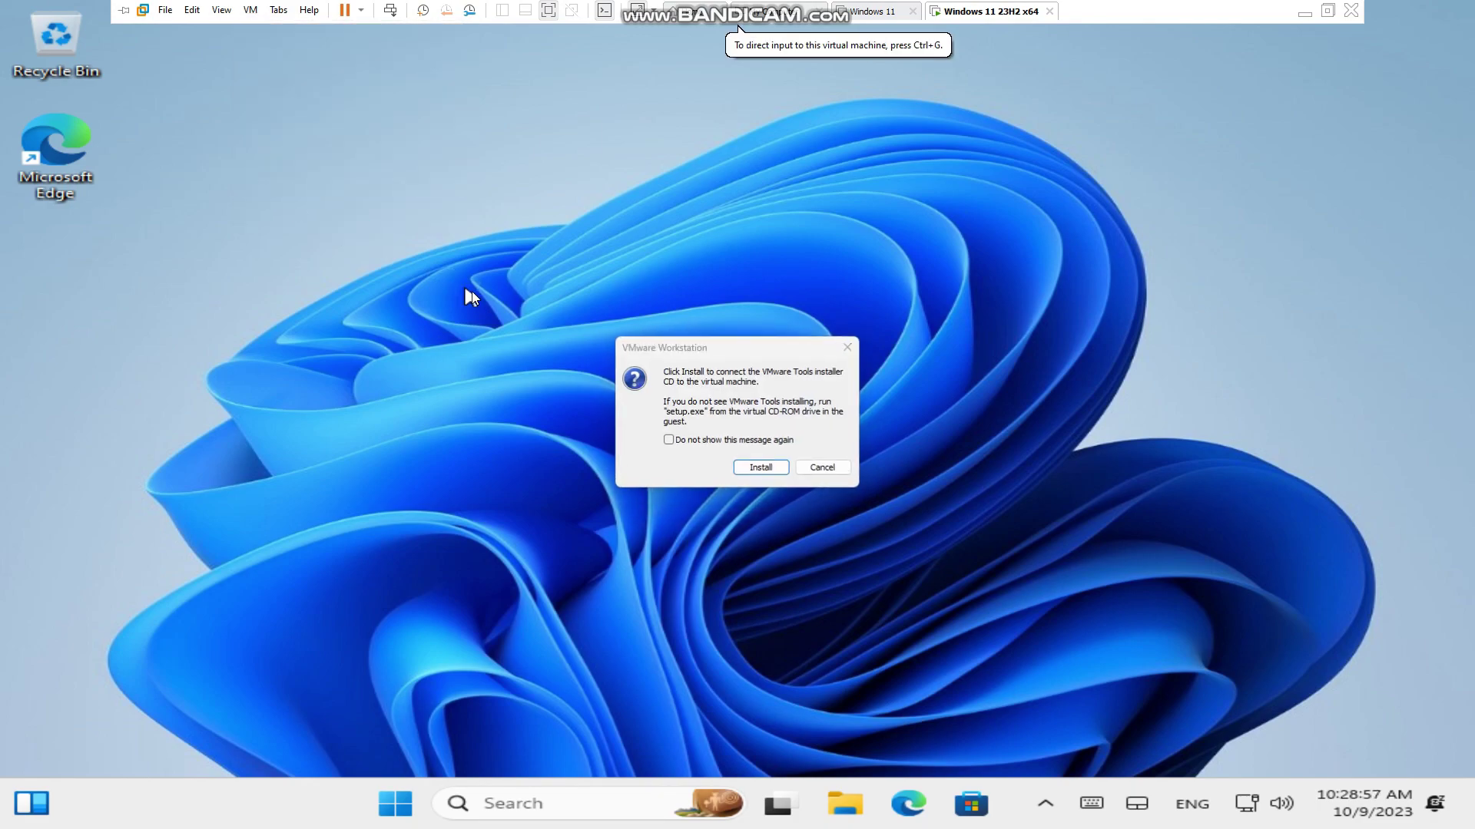
click(743, 470)
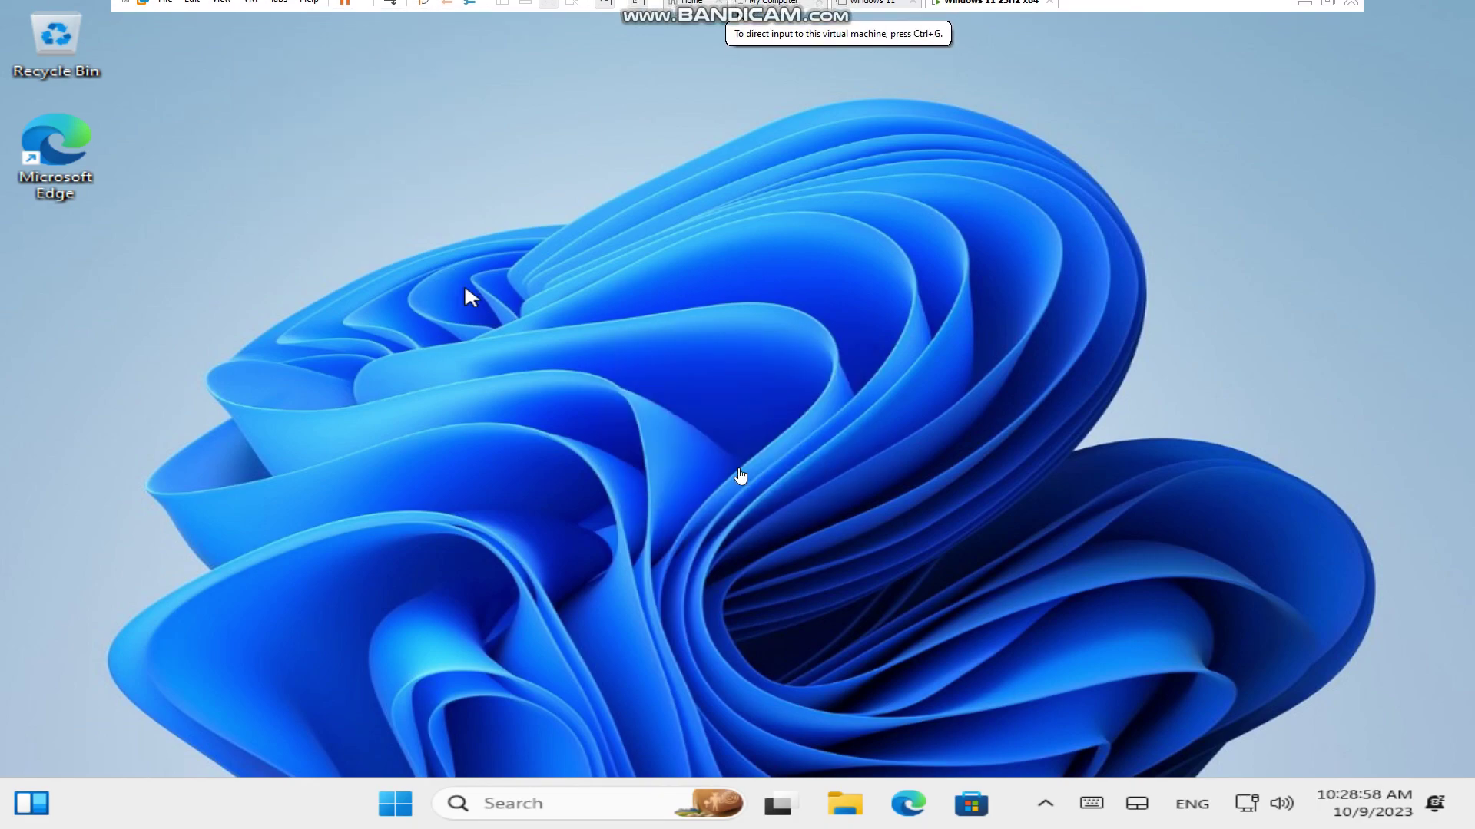
Launch the VMware Tools installer from DVD Drive (D:), allow it to make changes, and close File Explorer
click(855, 799)
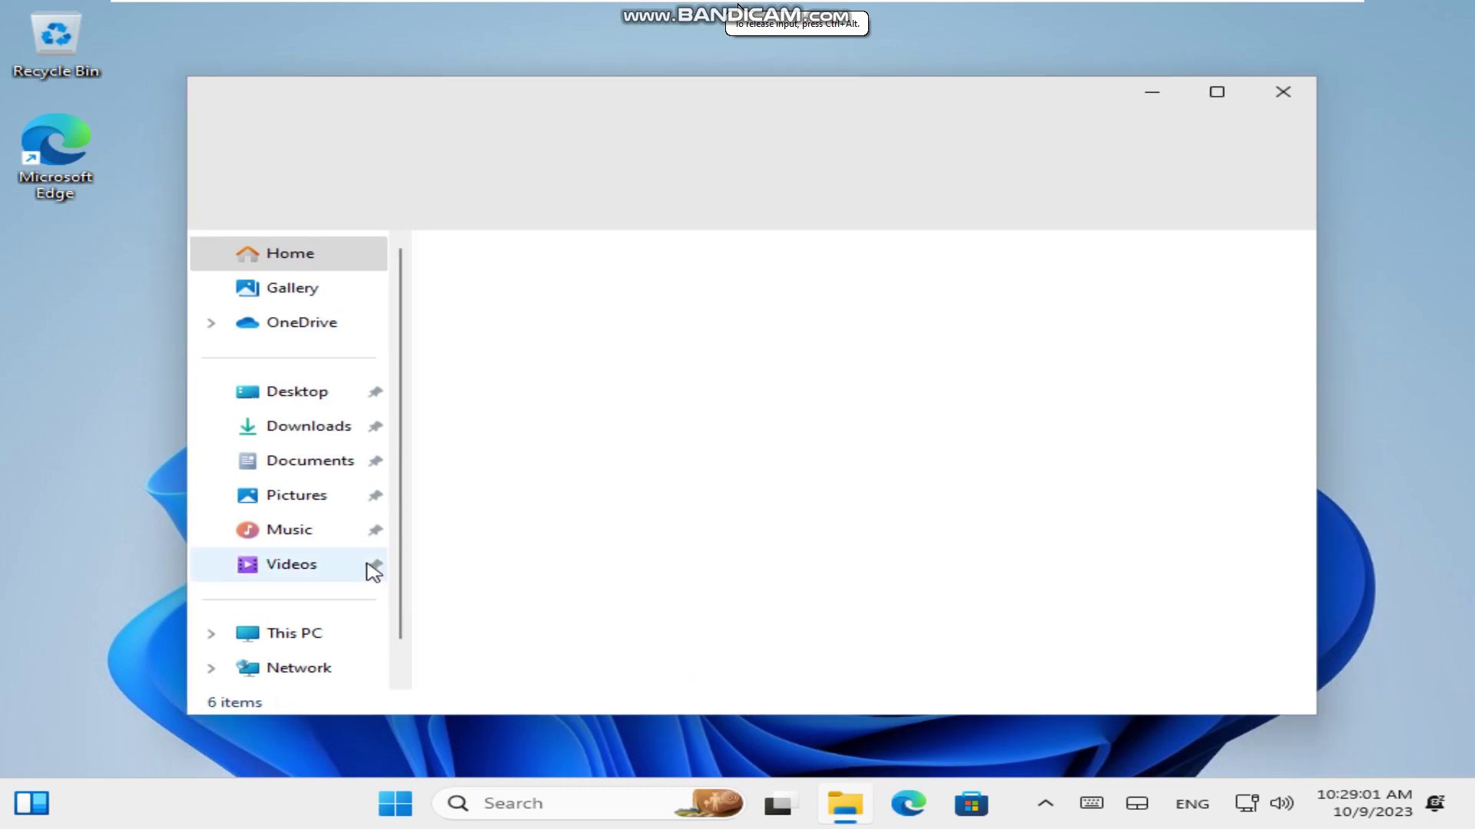
click(277, 607)
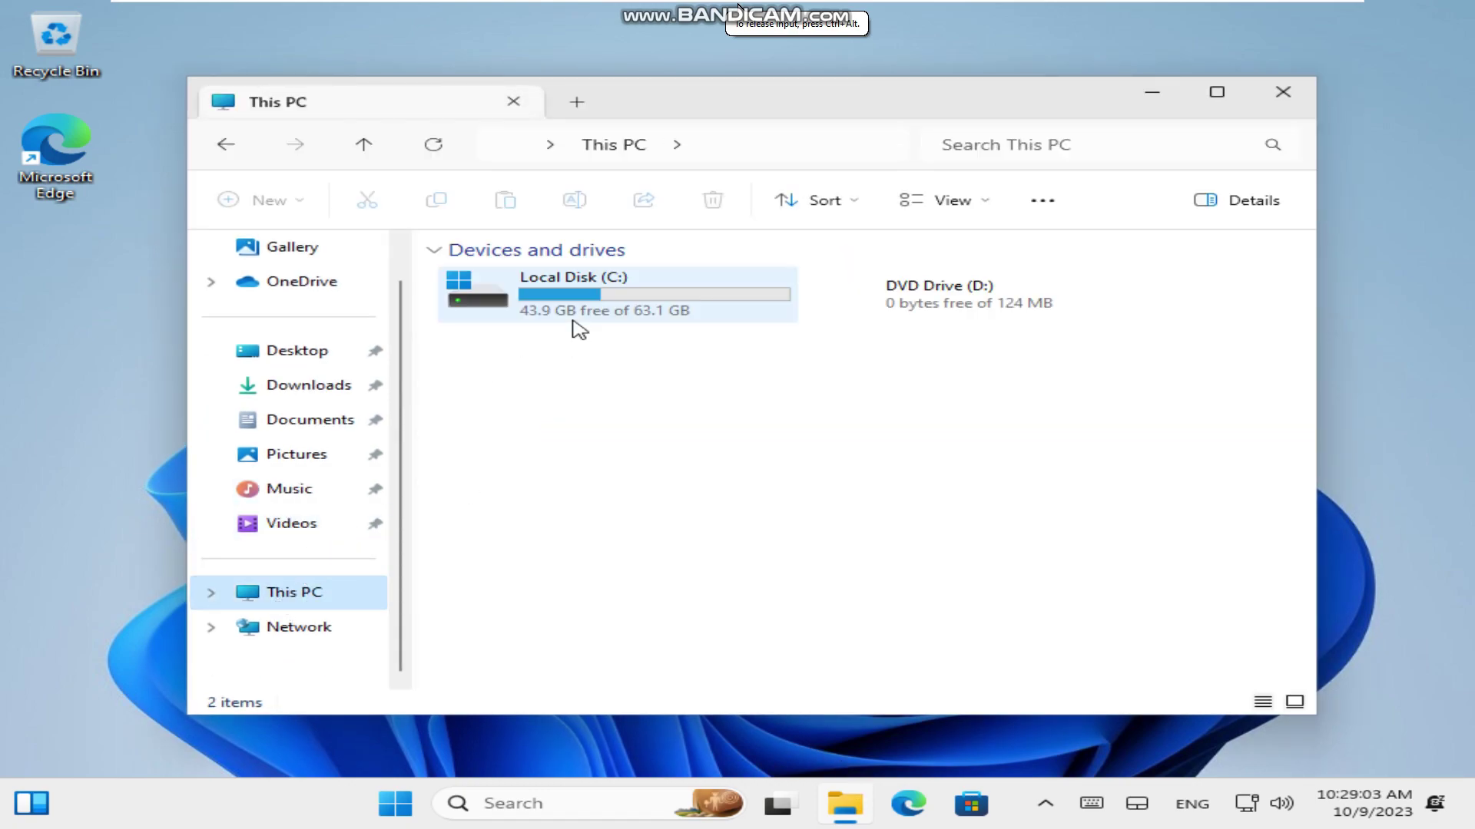
double_click(913, 311)
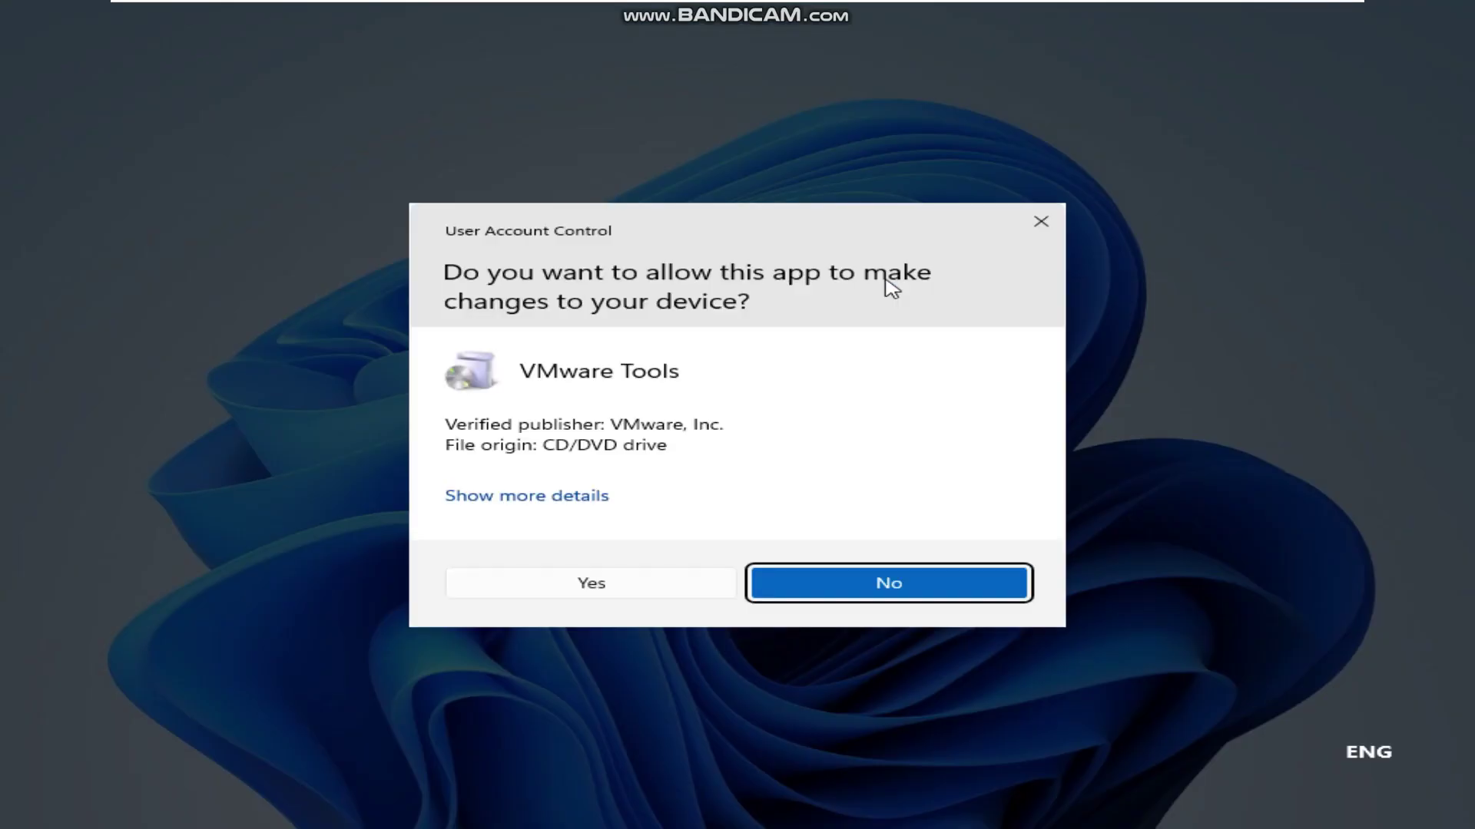
click(590, 594)
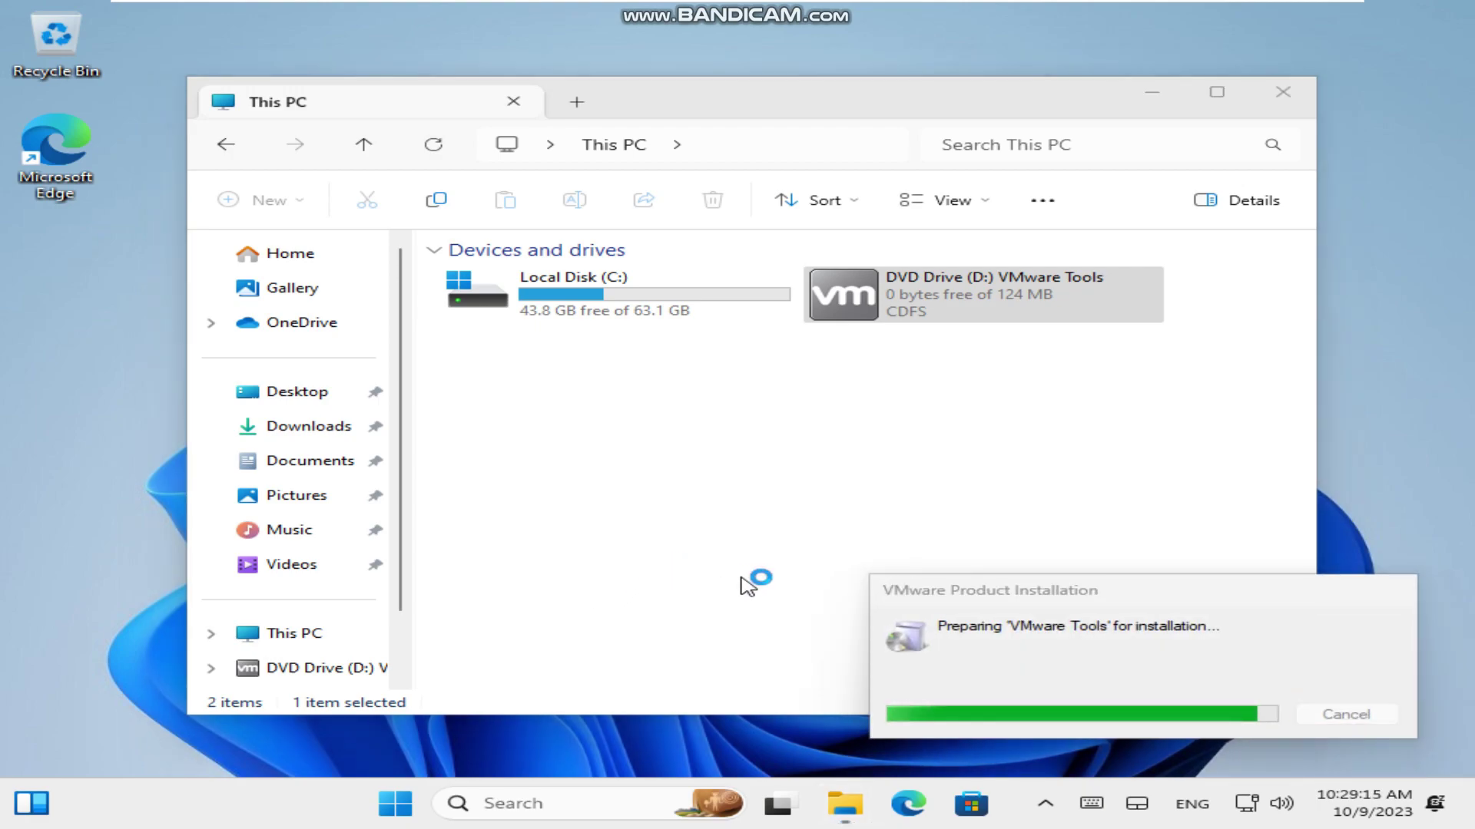
click(1281, 94)
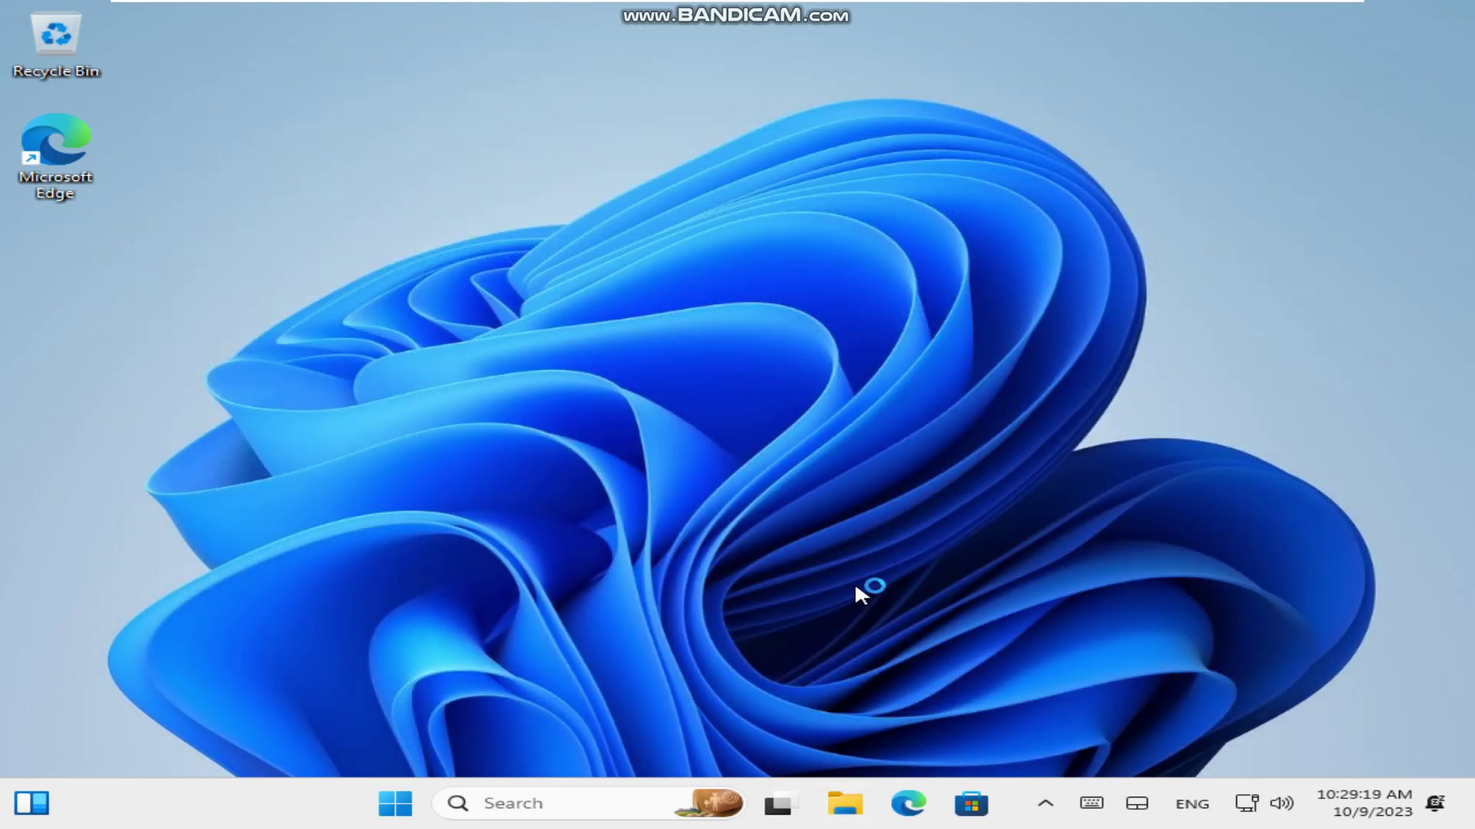
Go through the VMware Tools wizard with its default options and start the installation
mouse_move(747, 3)
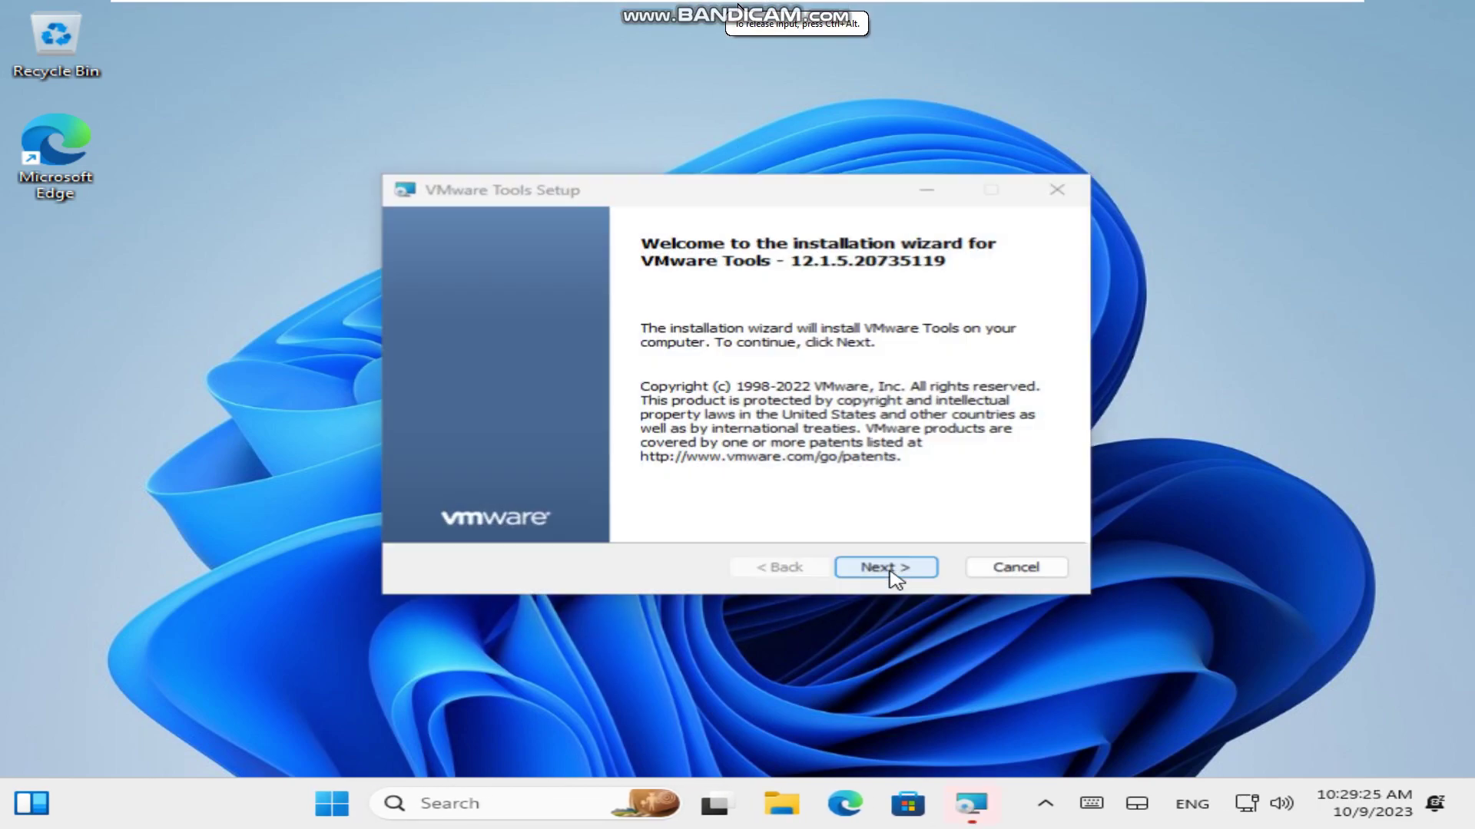
click(887, 569)
click(887, 569)
click(889, 568)
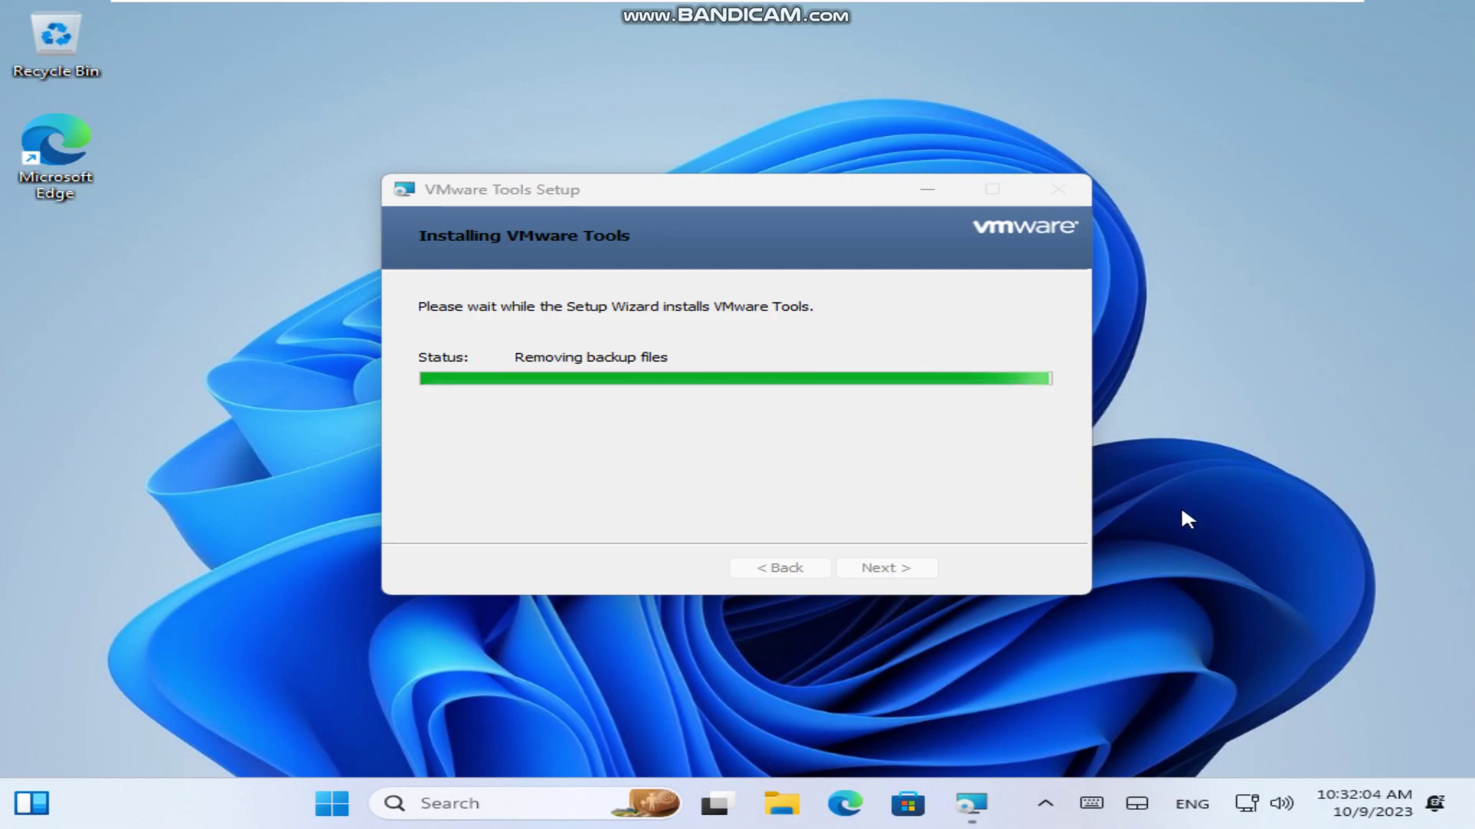
Open the desktop's display settings, set the display resolution to 1920 × 1080 and keep the change
right_click(1180, 512)
click(1012, 486)
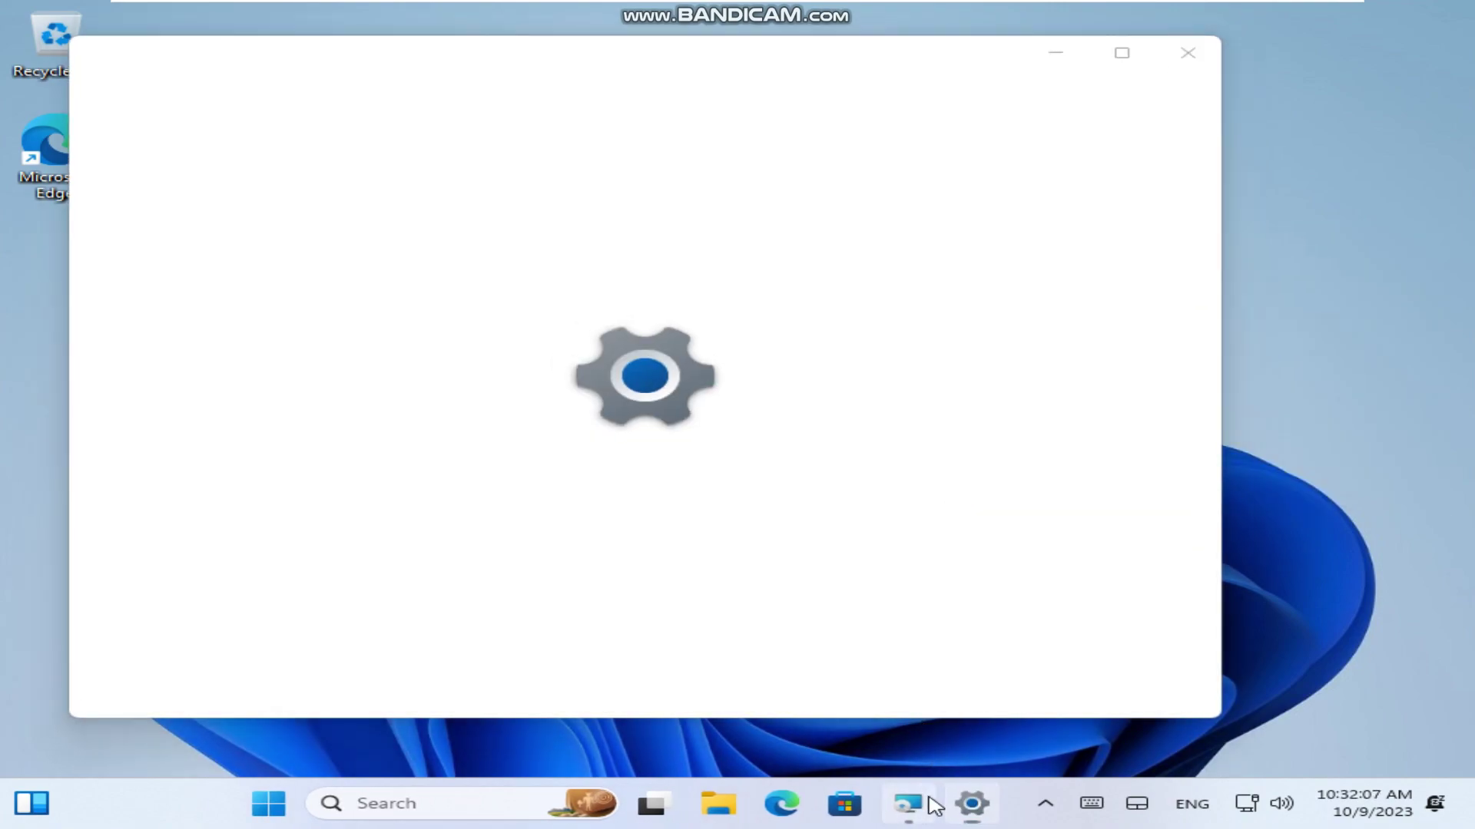
click(914, 803)
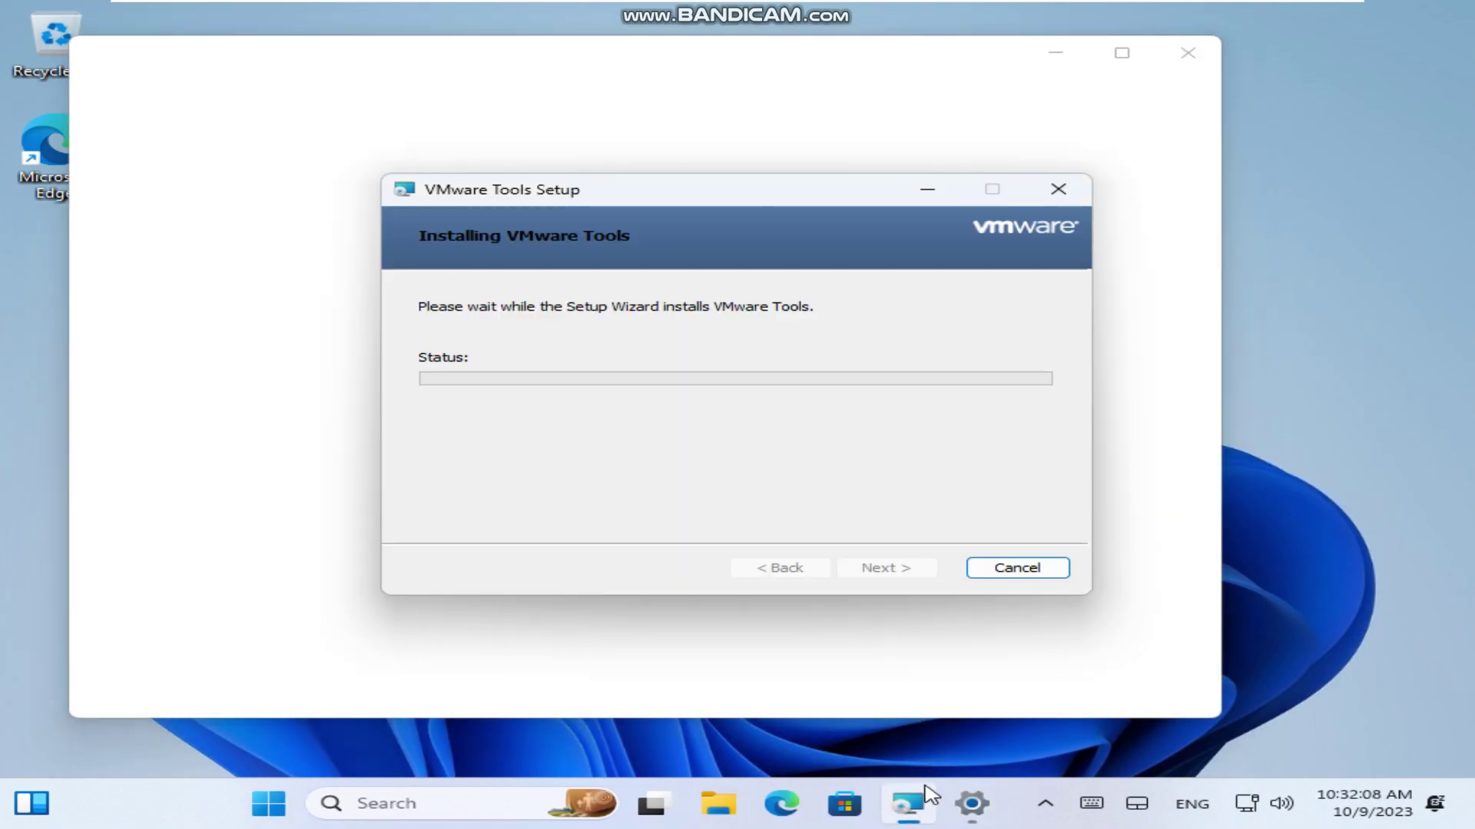
click(812, 684)
click(981, 578)
scroll(1010, 522, up, 2)
click(1018, 254)
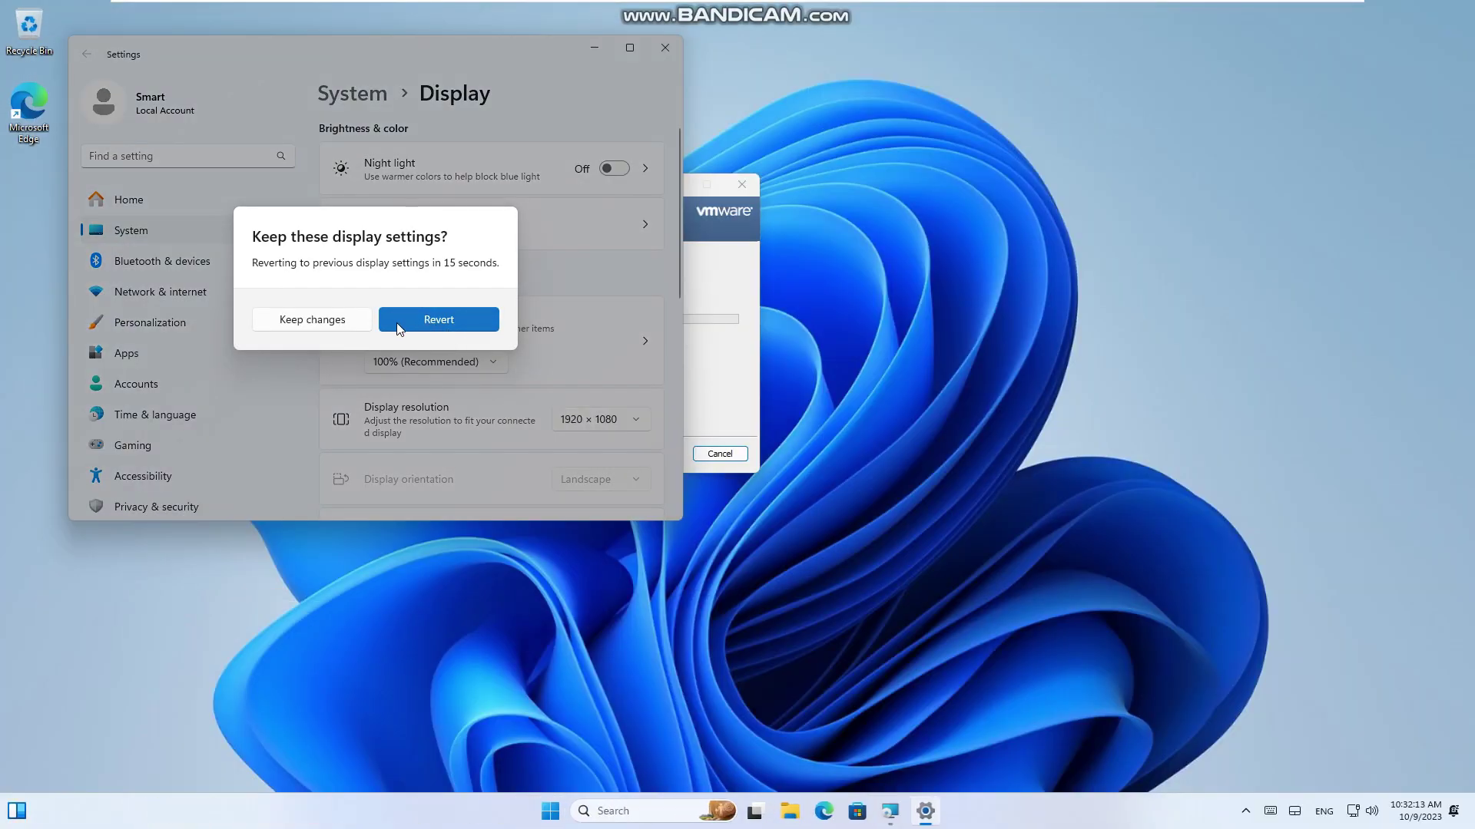
click(295, 329)
Turn off Transparency effects in the Accessibility visual effects settings
scroll(235, 464, down, 1)
click(236, 464)
click(228, 438)
click(614, 227)
click(636, 208)
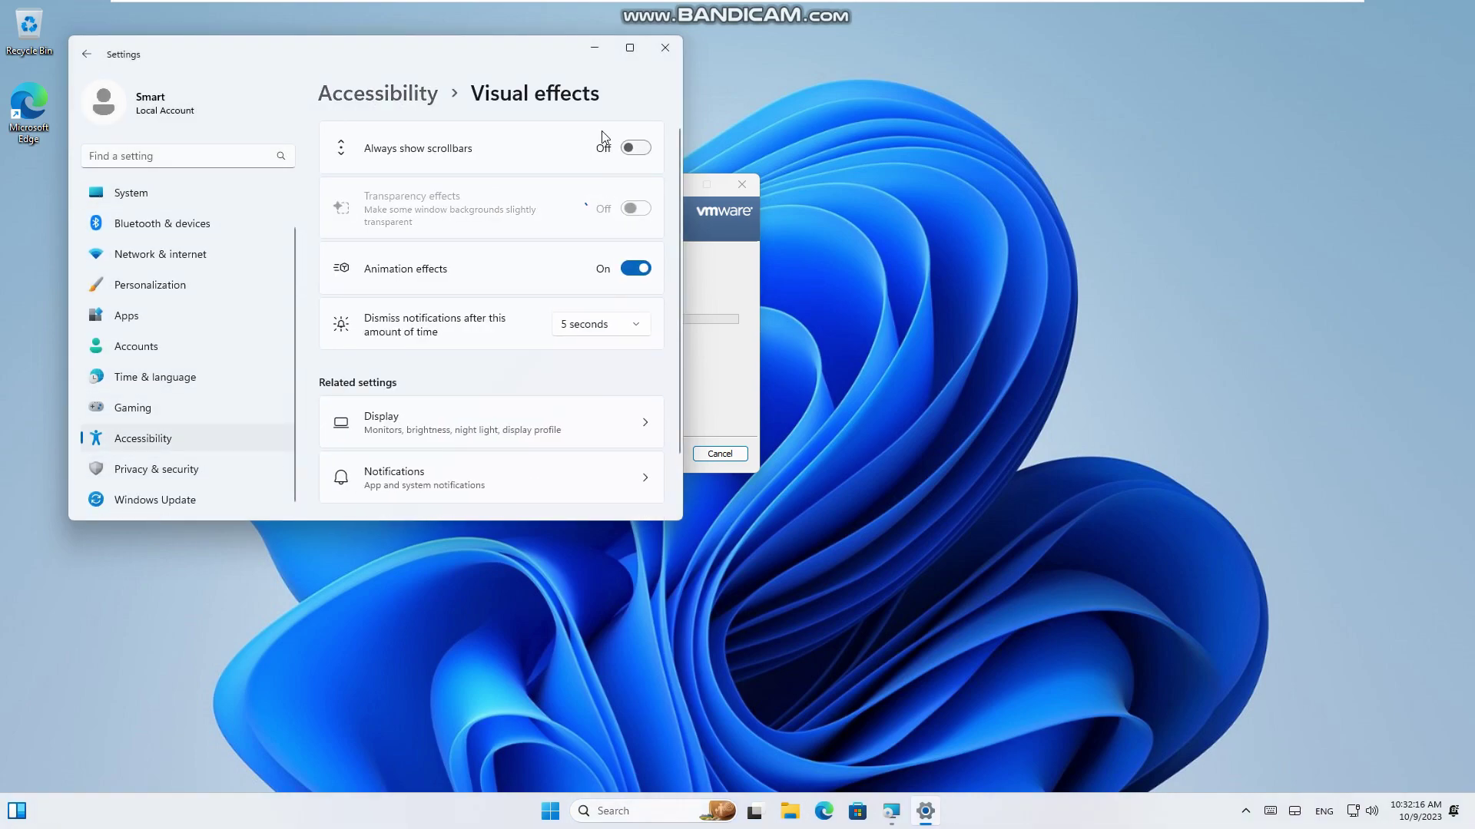
Close Settings, finish the completed VMware Tools Setup Wizard and restart Windows
click(667, 48)
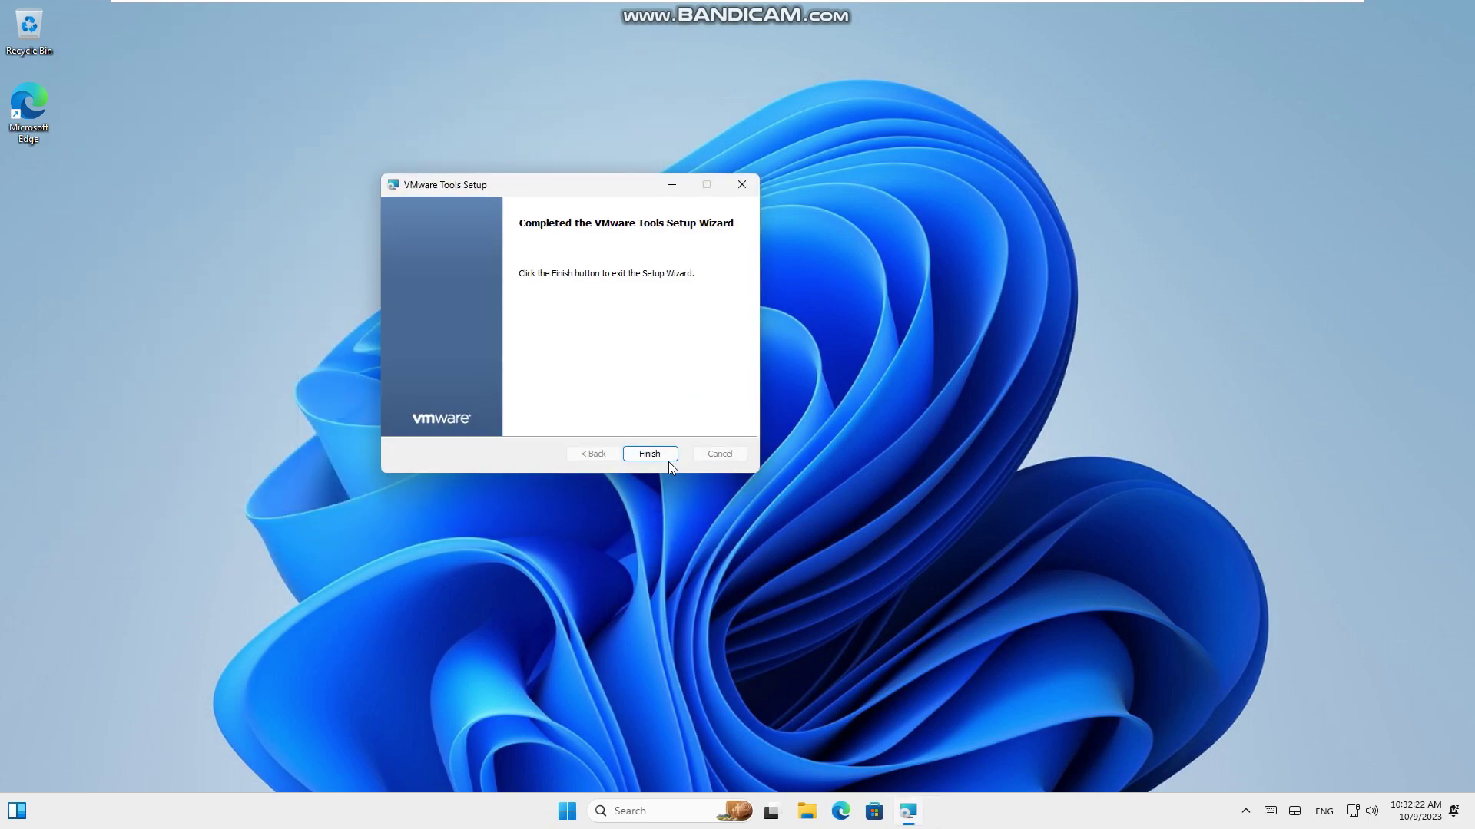
click(662, 458)
click(683, 437)
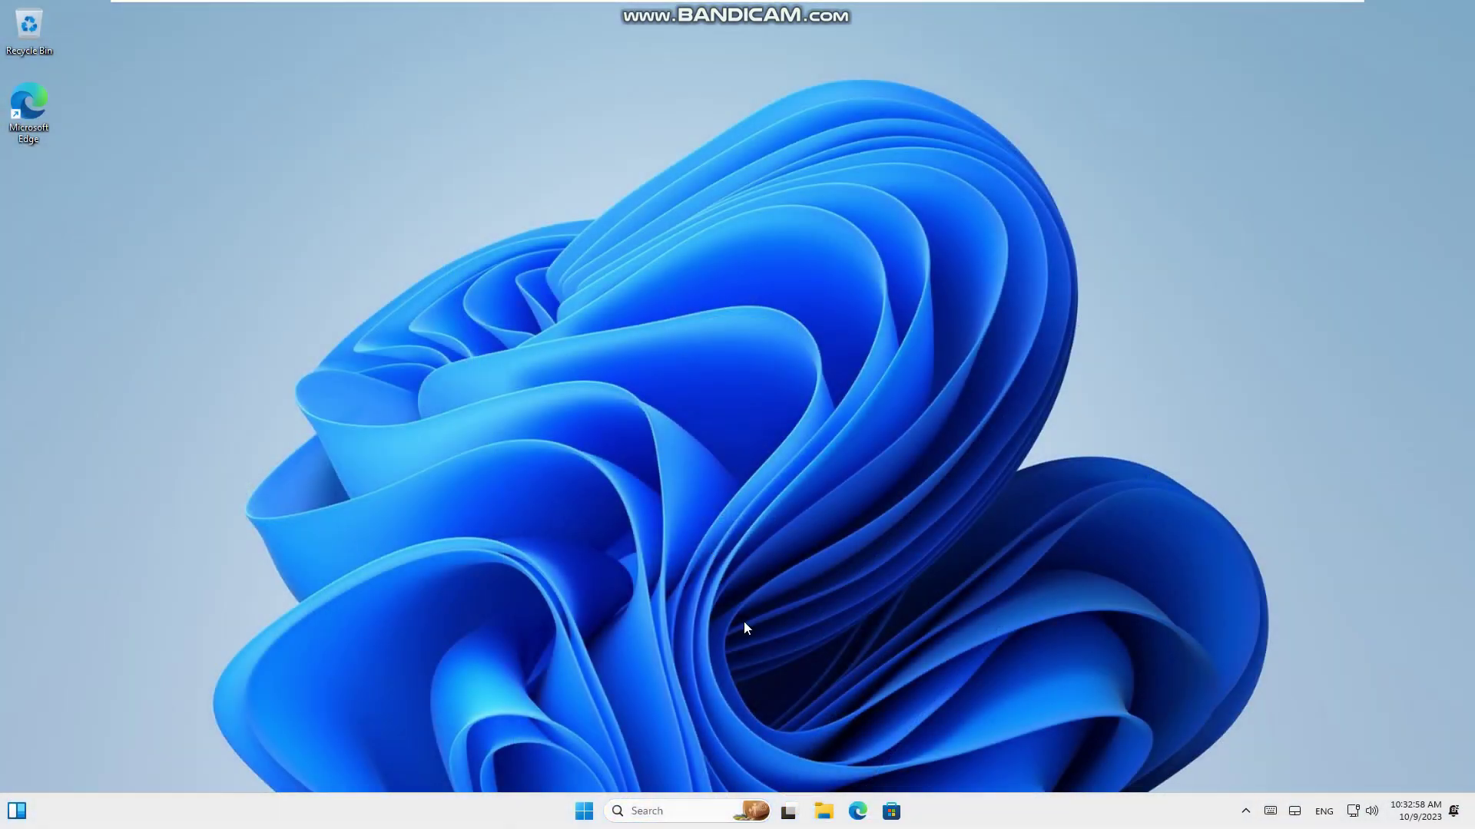
Find Mail in the full list of installed apps, pin it to the taskbar and return to the pinned apps
click(583, 811)
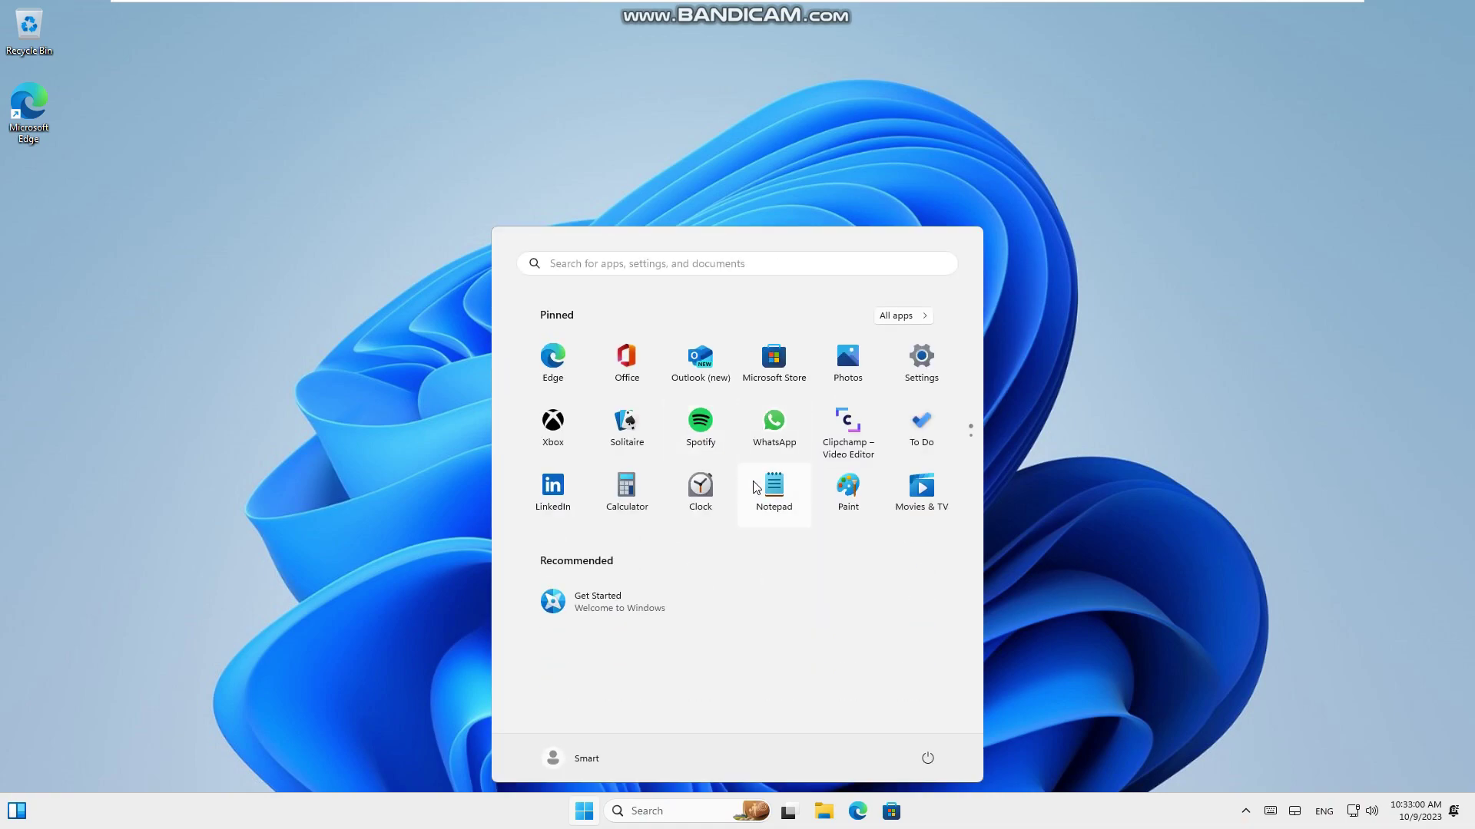
click(921, 316)
scroll(884, 400, down, 5)
scroll(777, 461, up, 6)
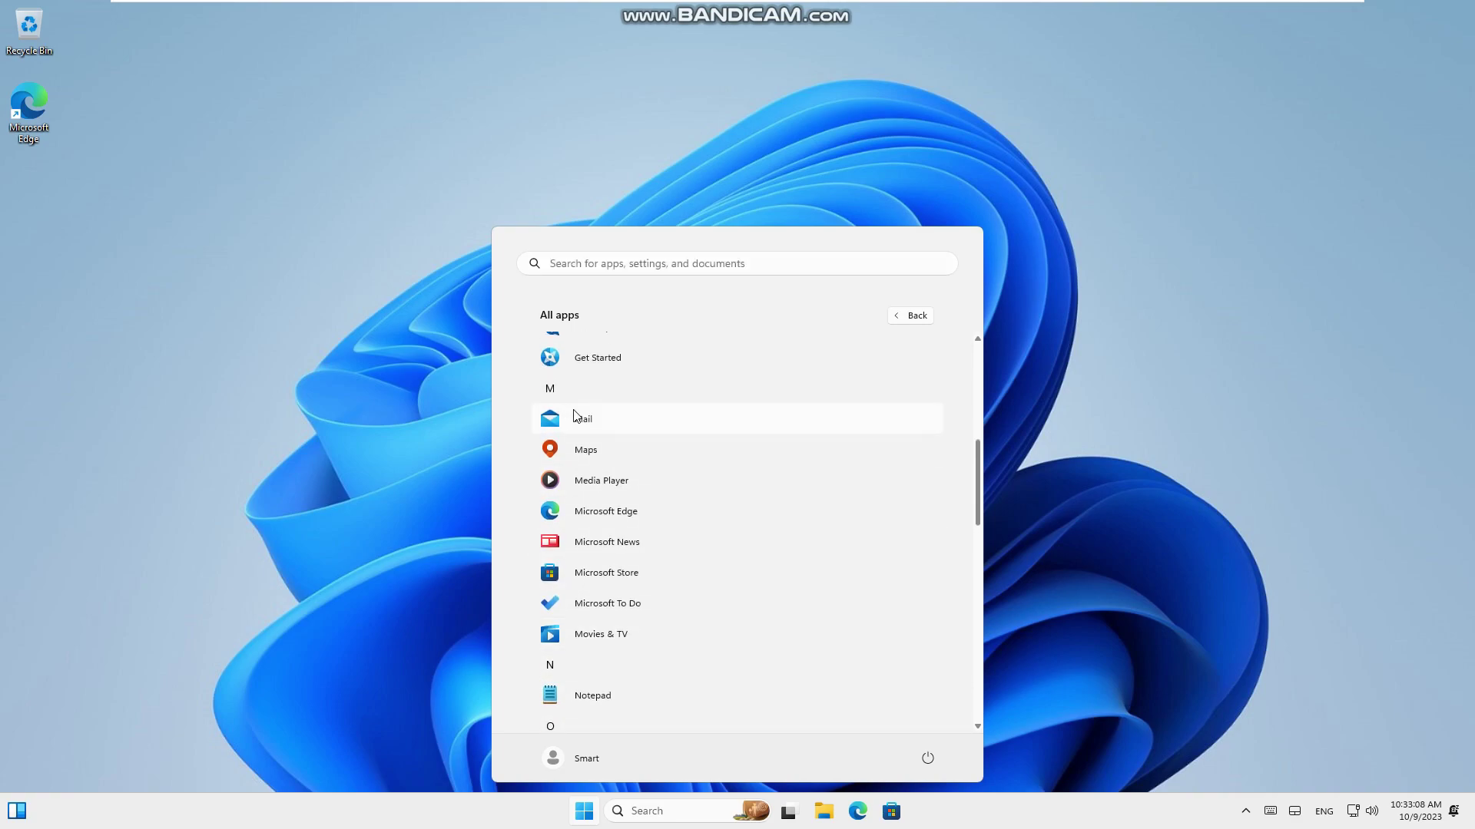
right_click(576, 416)
click(595, 424)
right_click(601, 427)
click(644, 421)
right_click(680, 431)
key(Escape)
click(926, 316)
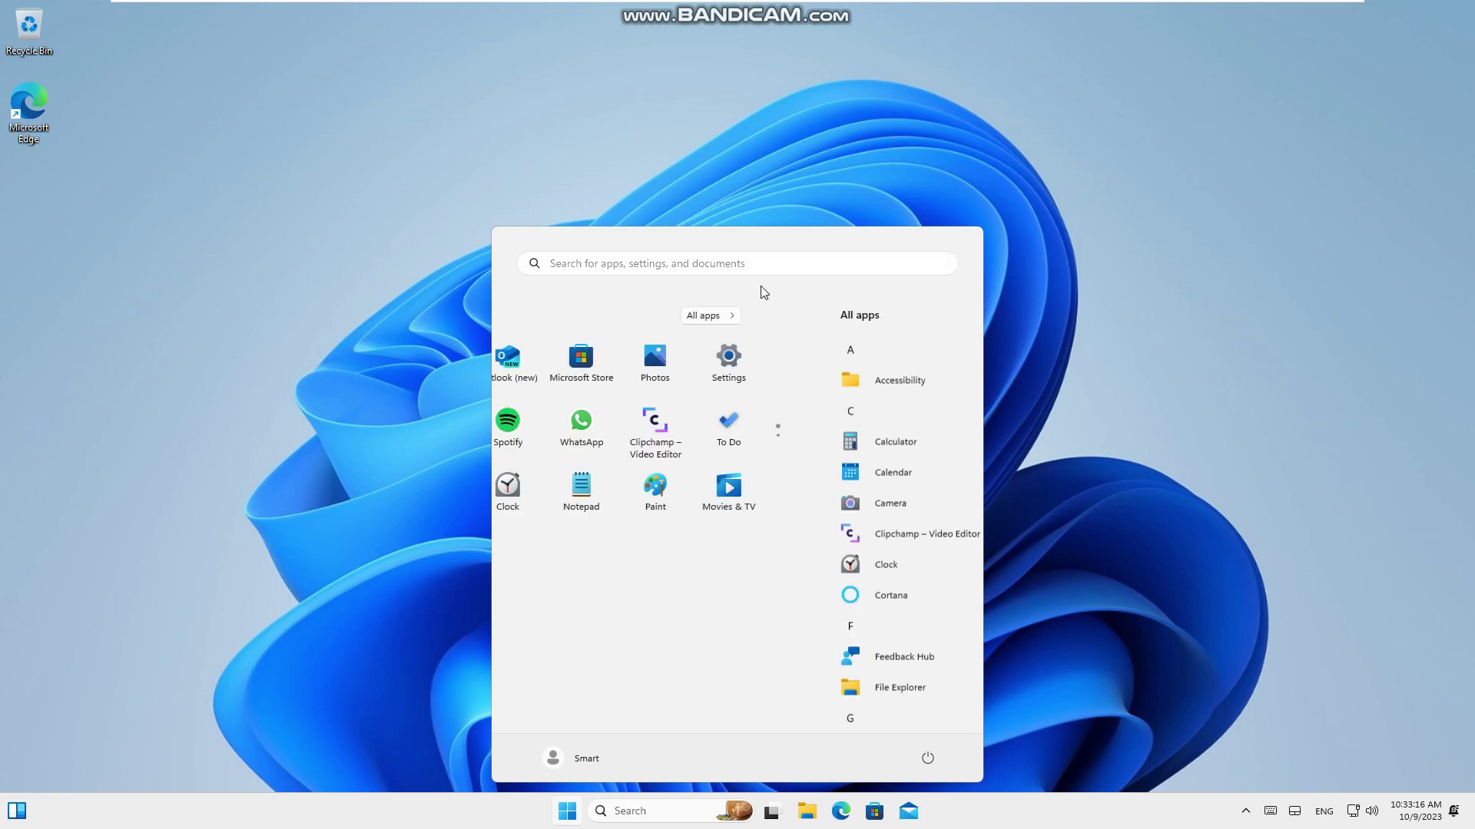
Search for and run winver to check the installed Windows version and build, and close the About Windows dialog
click(762, 264)
text(wi)
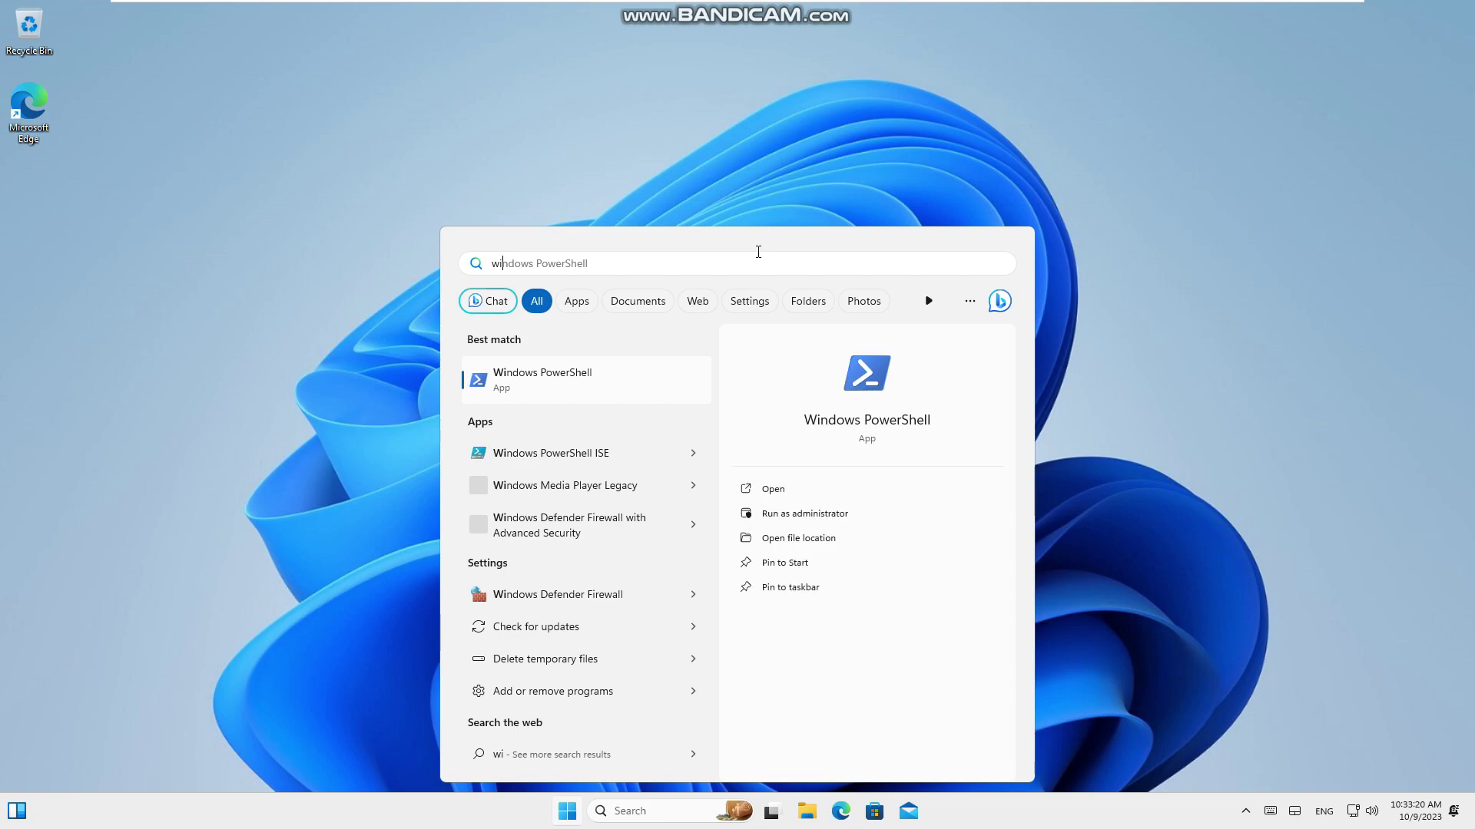
text(nver)
key(Return)
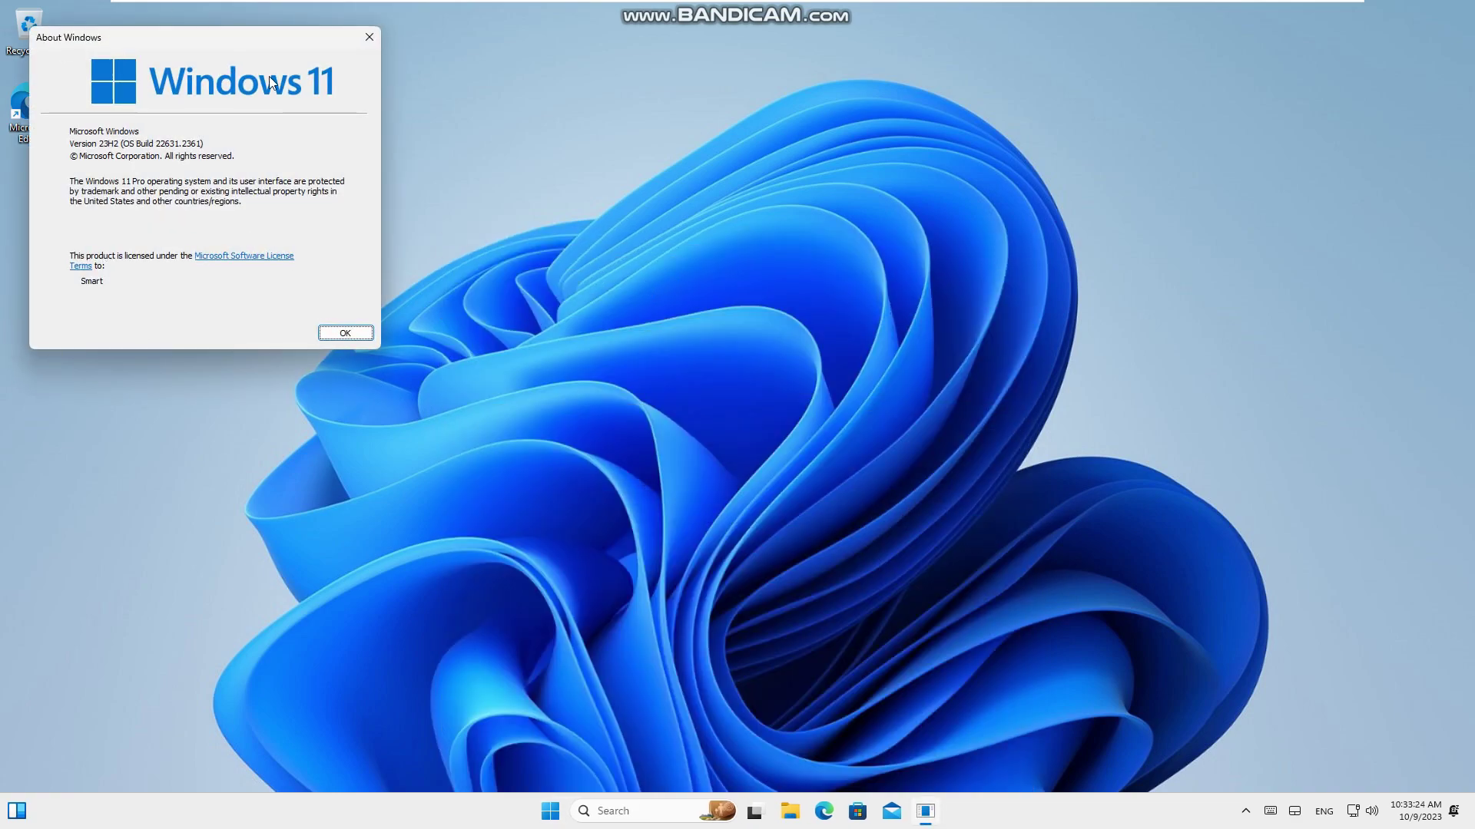
click(338, 335)
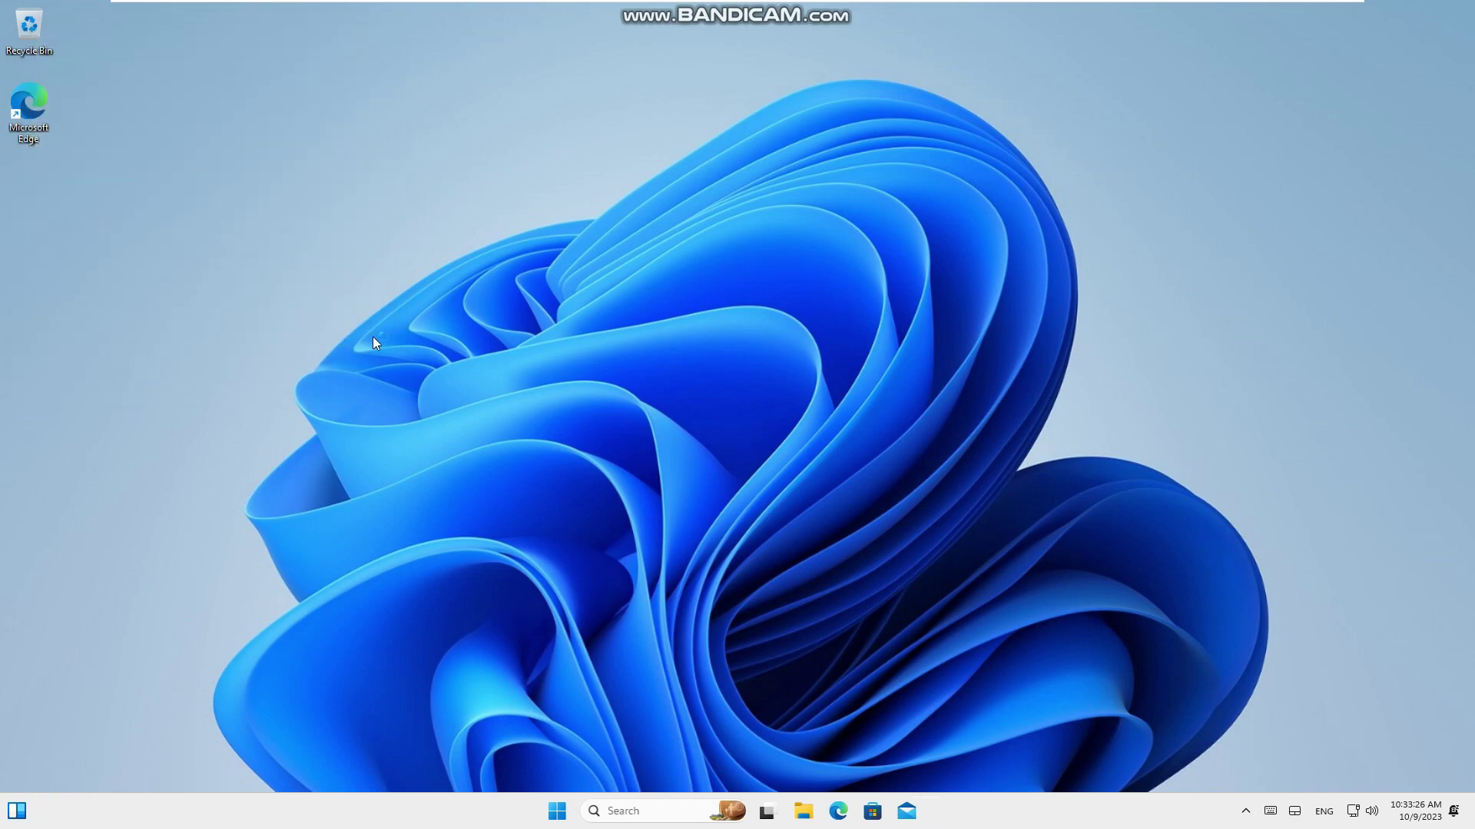
click(570, 816)
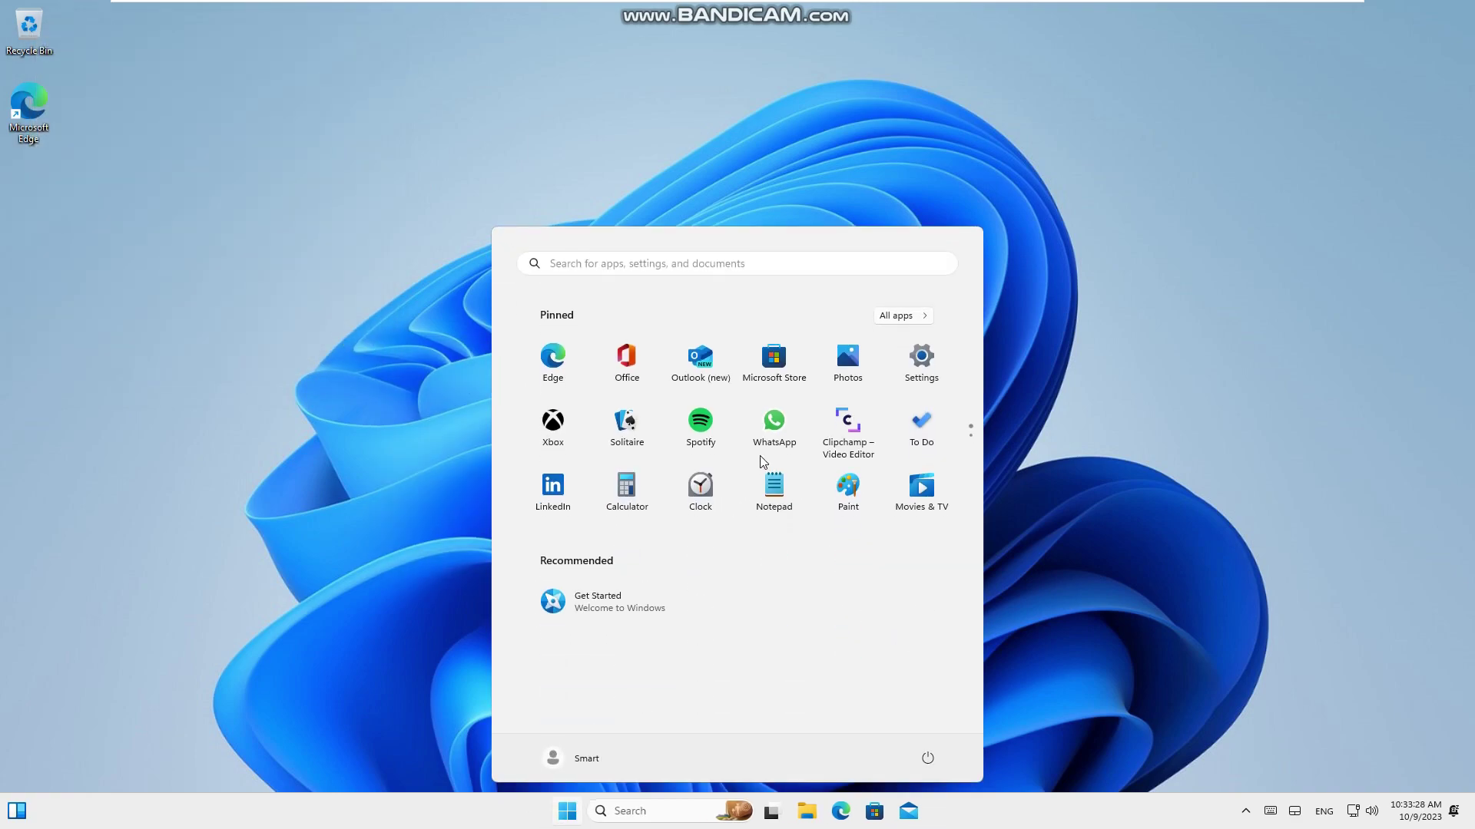
click(1094, 362)
mouse_move(816, 8)
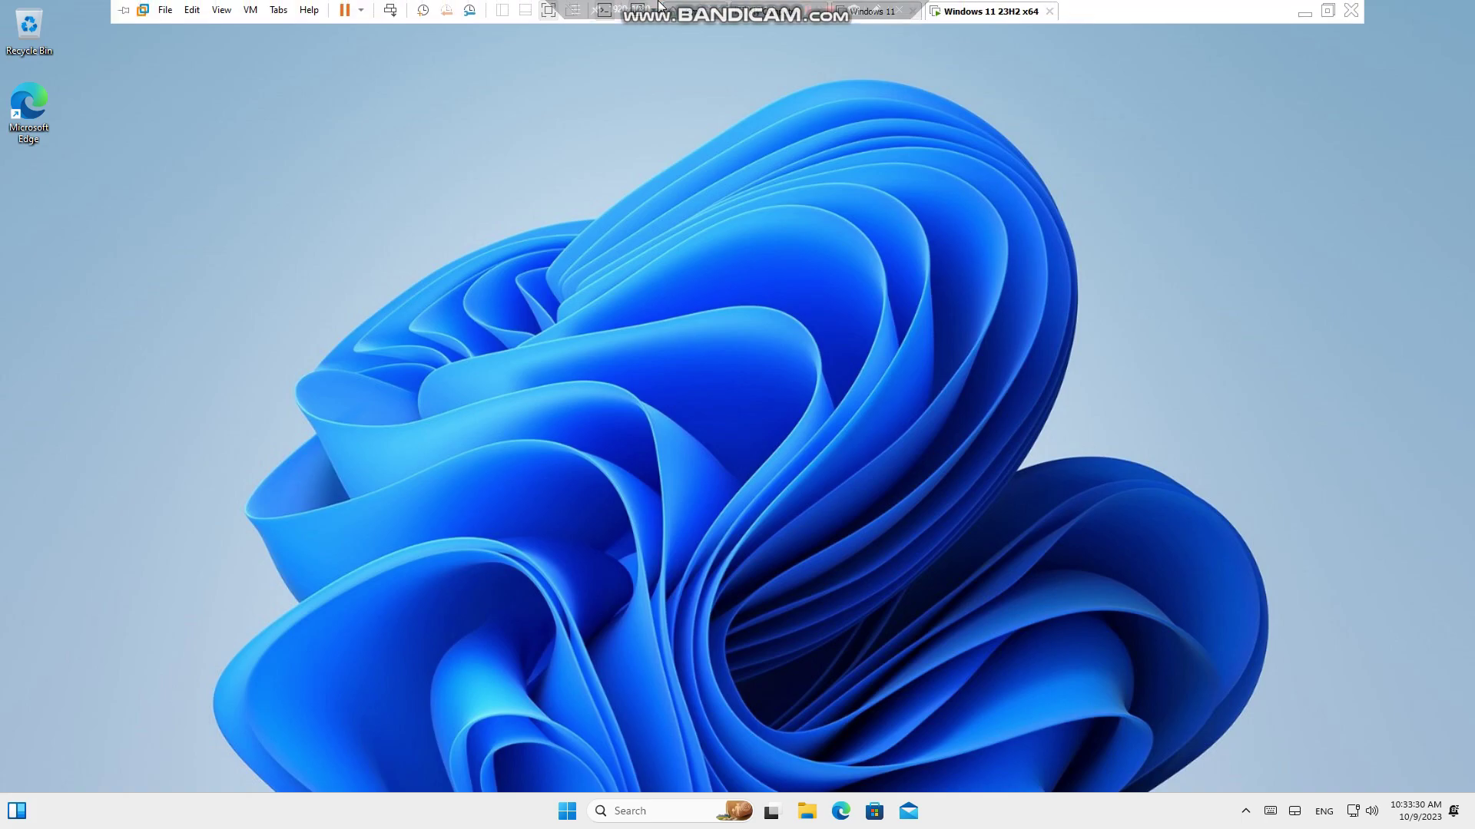